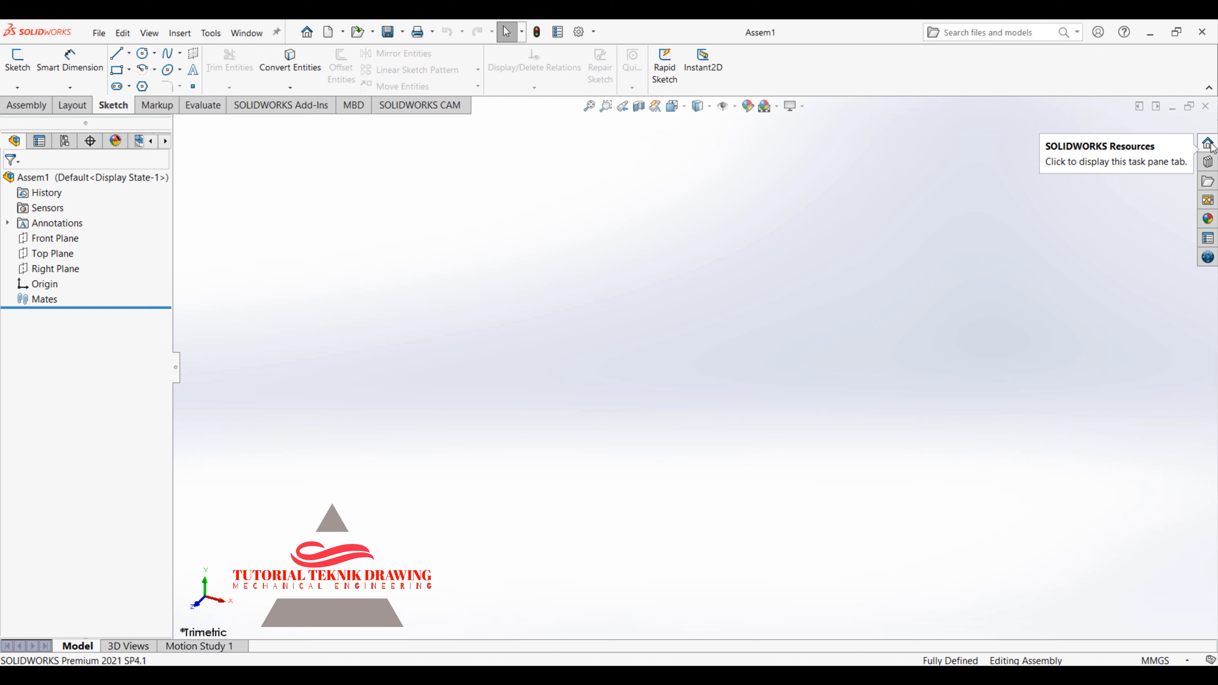
# Open the Design Library and expand its root folder to view the folder tree
pyautogui.click(1207, 143)
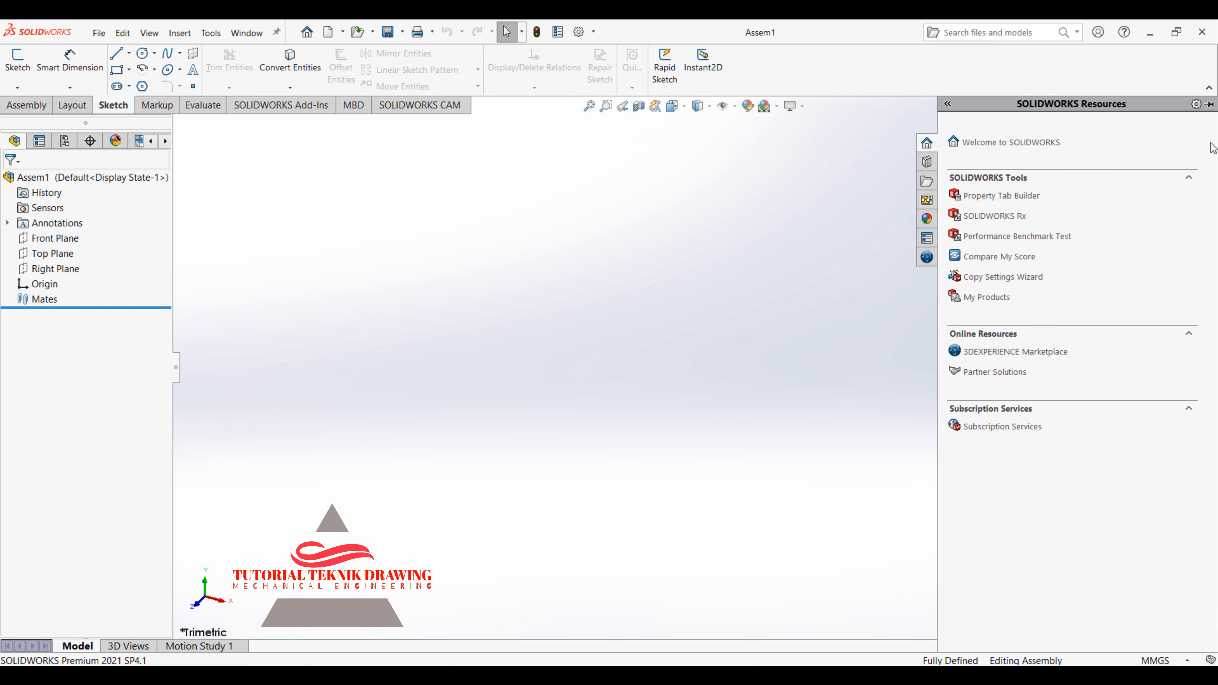
pyautogui.click(927, 163)
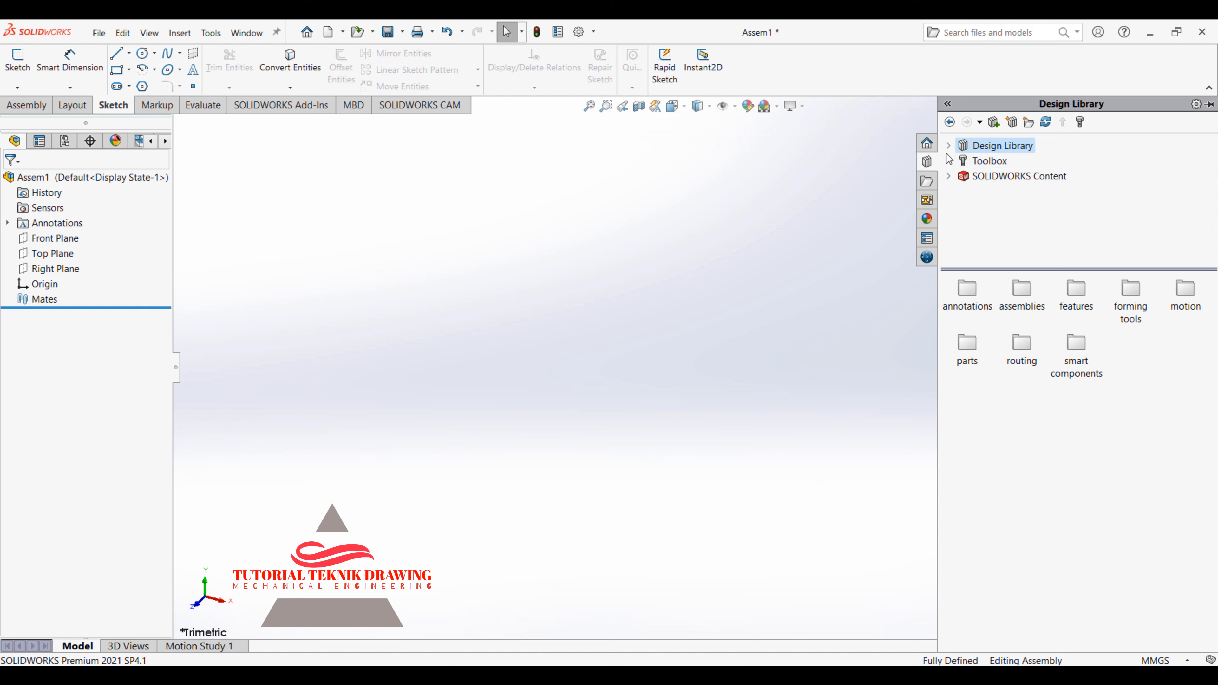
pyautogui.click(948, 145)
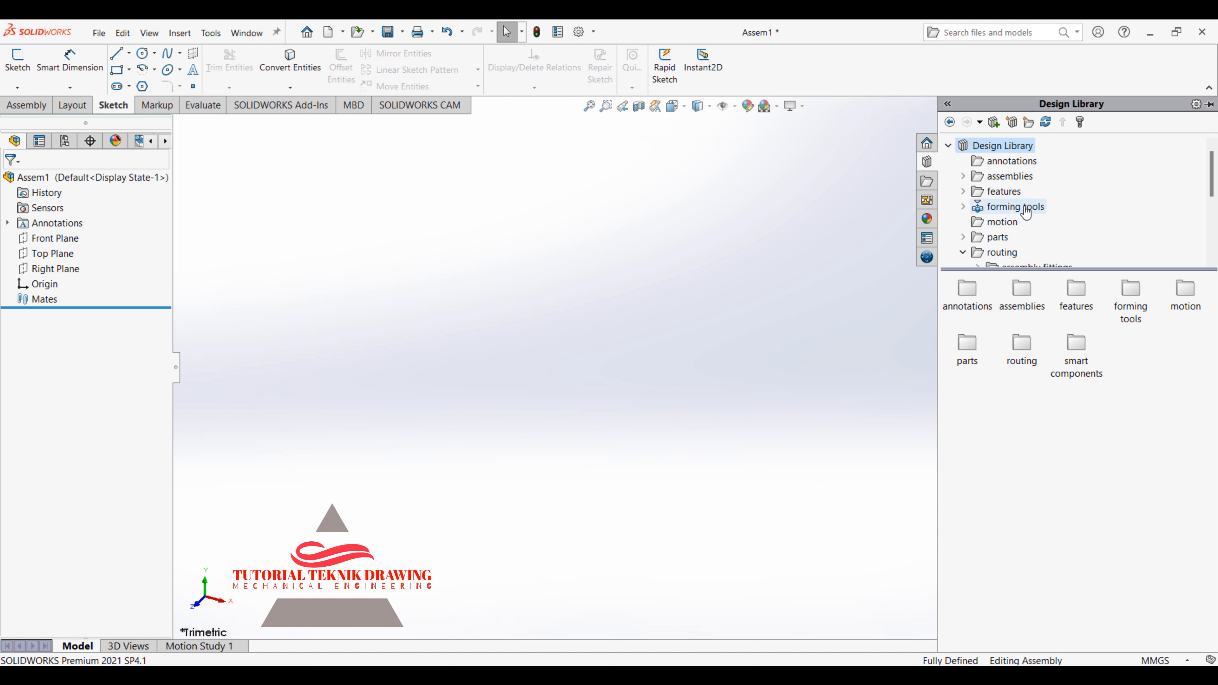
pyautogui.moveTo(1209, 187); pyautogui.dragTo(1207, 215)
pyautogui.click(963, 161)
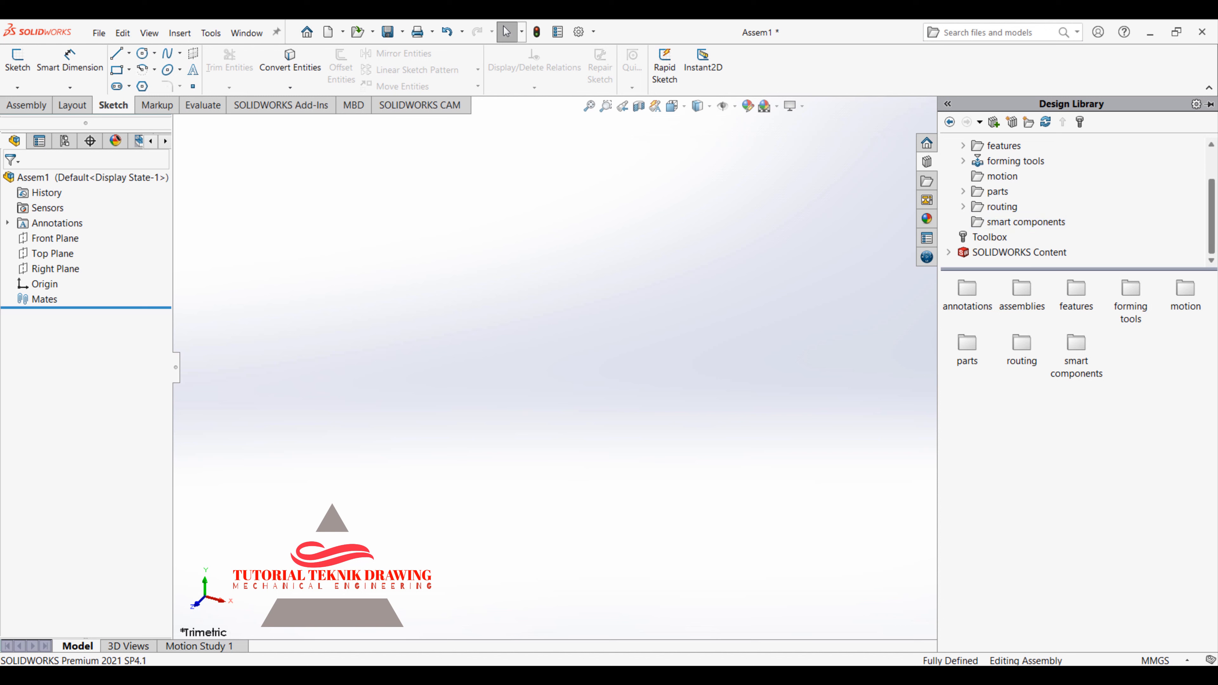
pyautogui.scroll(3, 1213, 209)
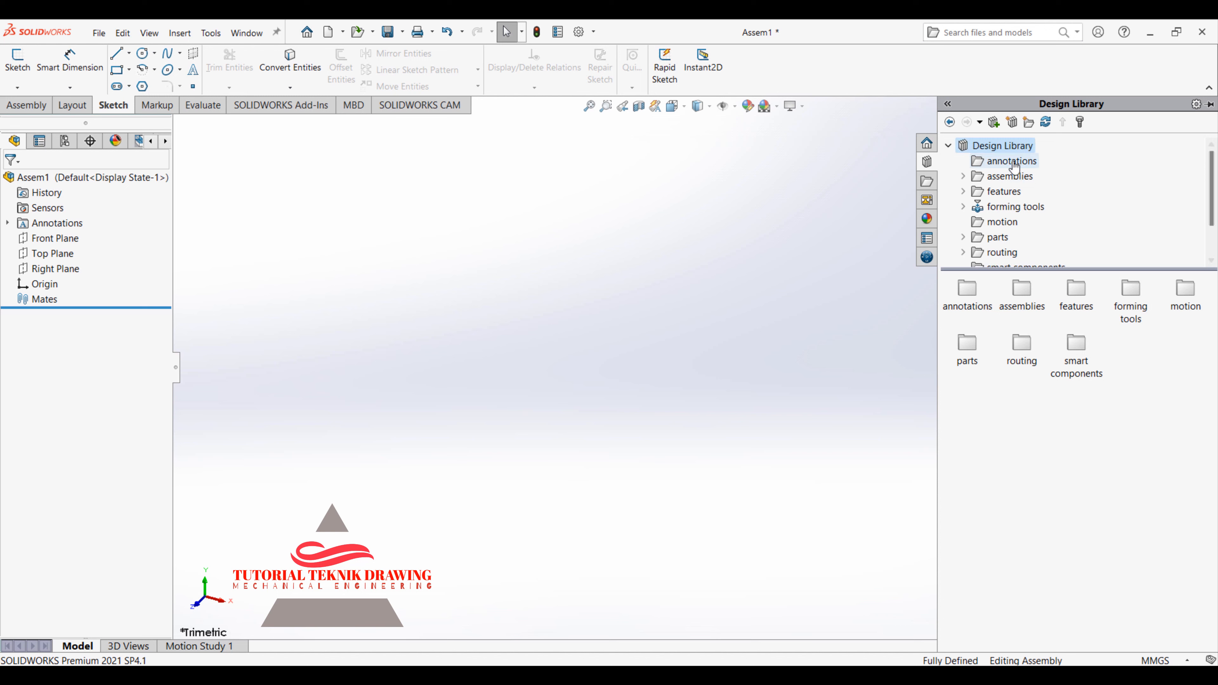
# Expand the assemblies folder and examine the contents of its mold bases folder
pyautogui.click(962, 176)
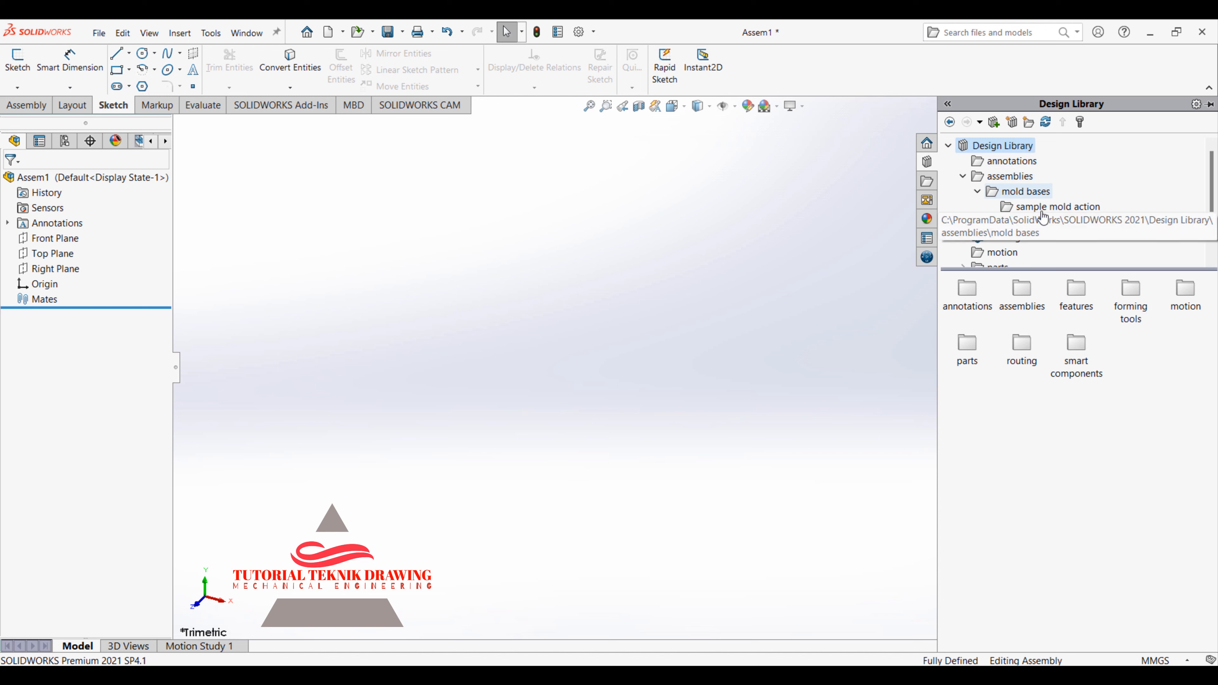
pyautogui.click(1036, 207)
pyautogui.click(1019, 193)
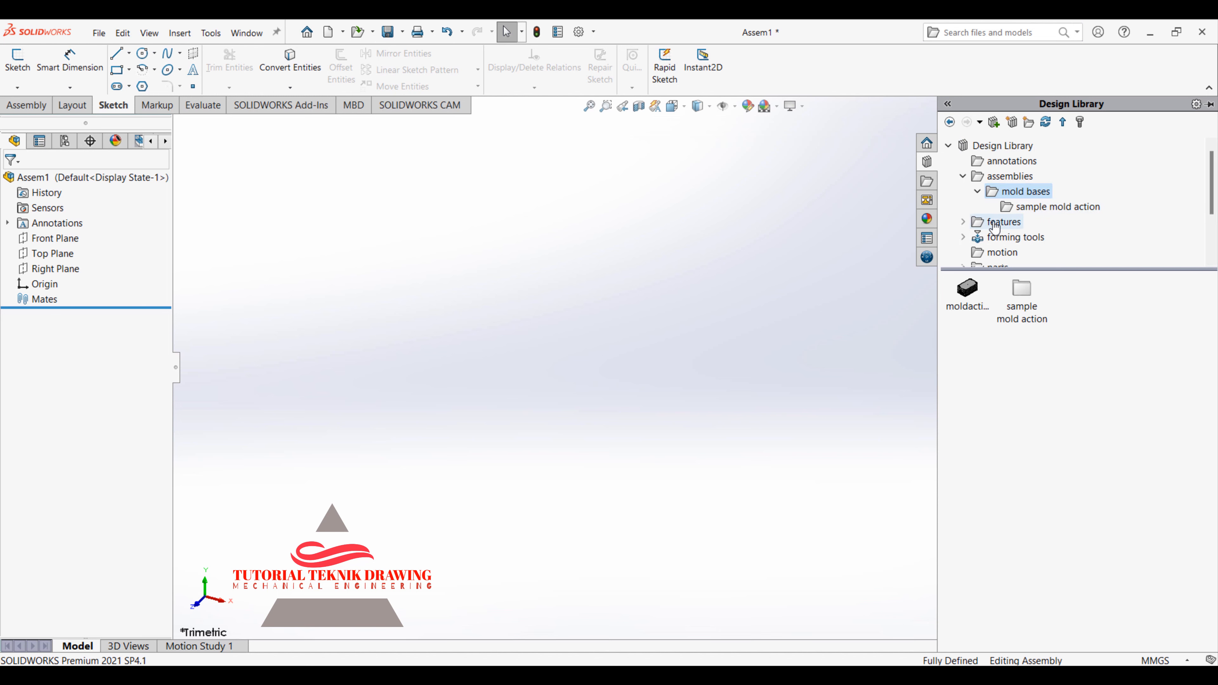
# Look through the features folder and the embosses, extruded flanges and lances folders under forming tools
pyautogui.click(999, 223)
pyautogui.click(1014, 237)
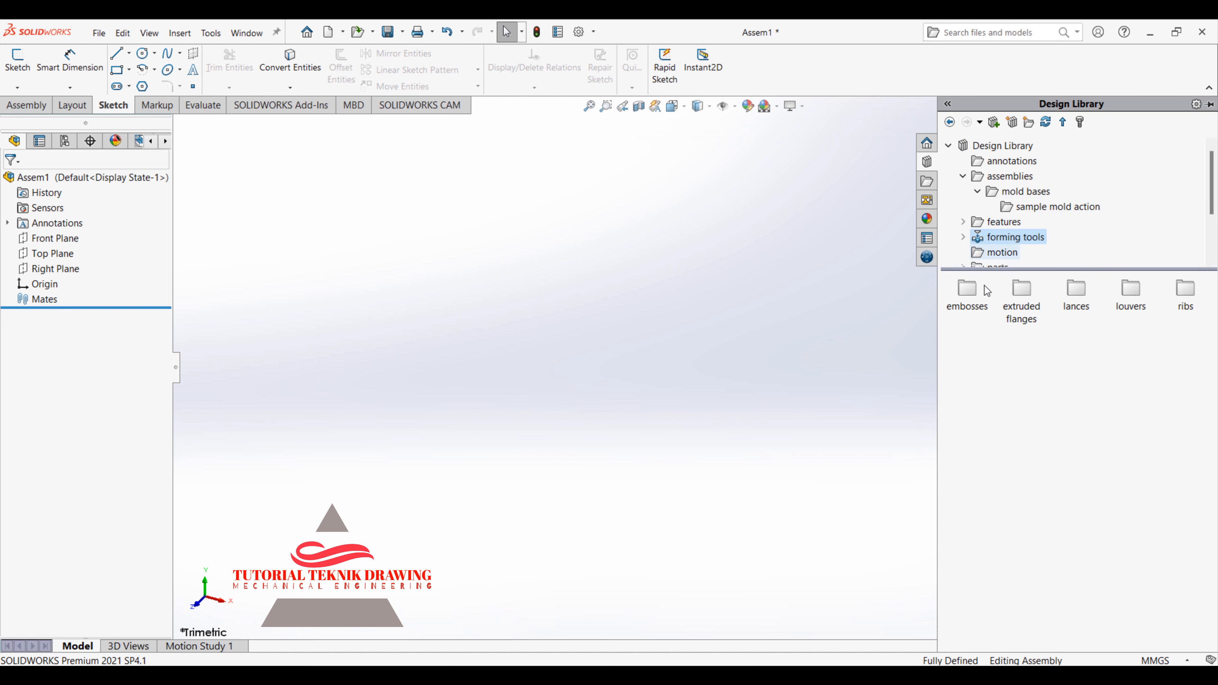
pyautogui.doubleClick(967, 288)
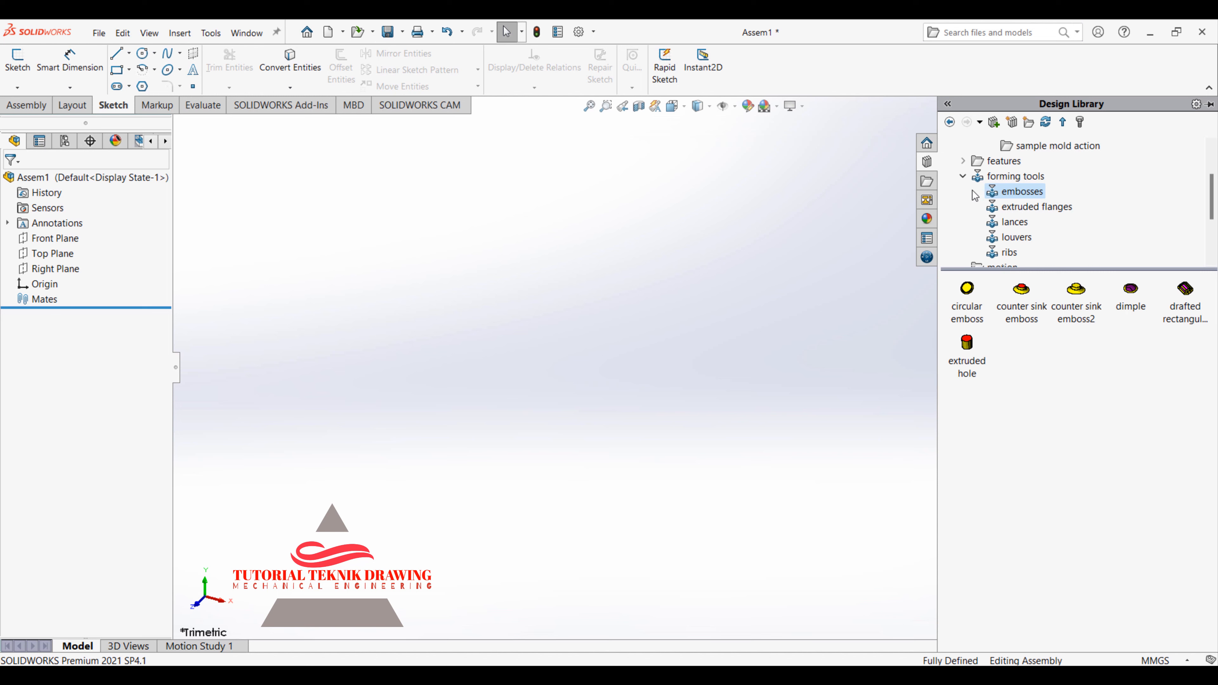
pyautogui.click(1035, 206)
pyautogui.click(1014, 222)
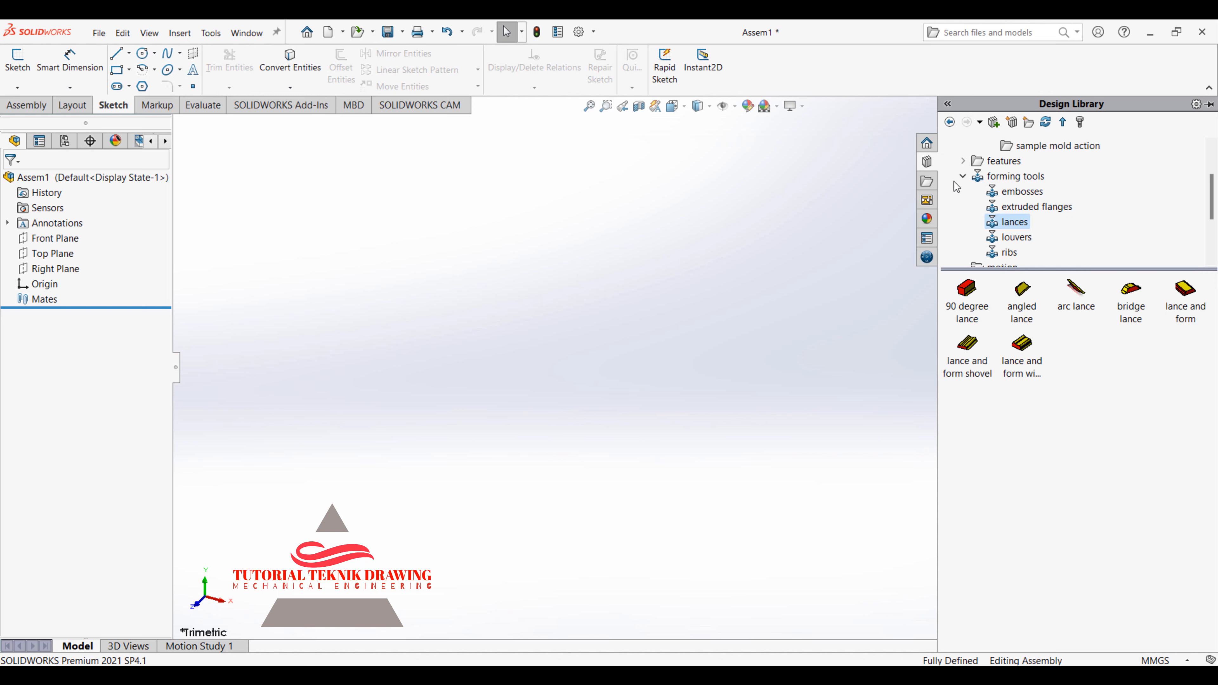
pyautogui.click(963, 176)
# Look through the motion, parts, routing, Toolbox and smart components entries of the library tree
pyautogui.click(1001, 191)
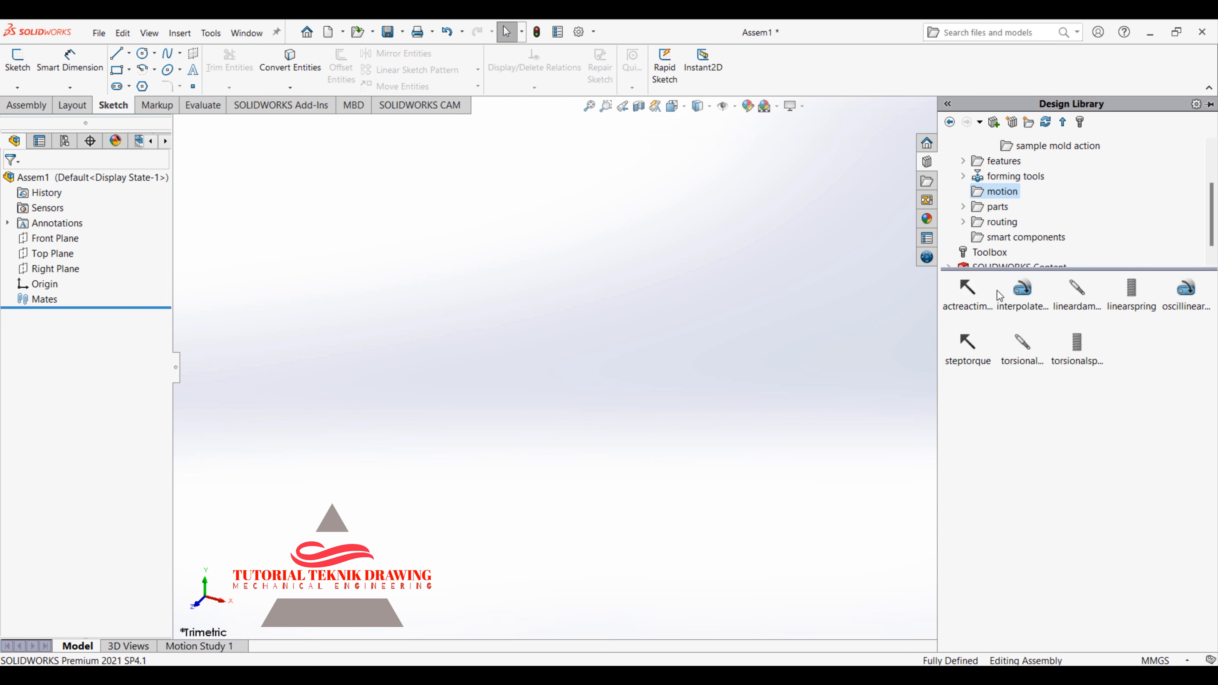
pyautogui.click(998, 207)
pyautogui.click(1001, 222)
pyautogui.click(992, 252)
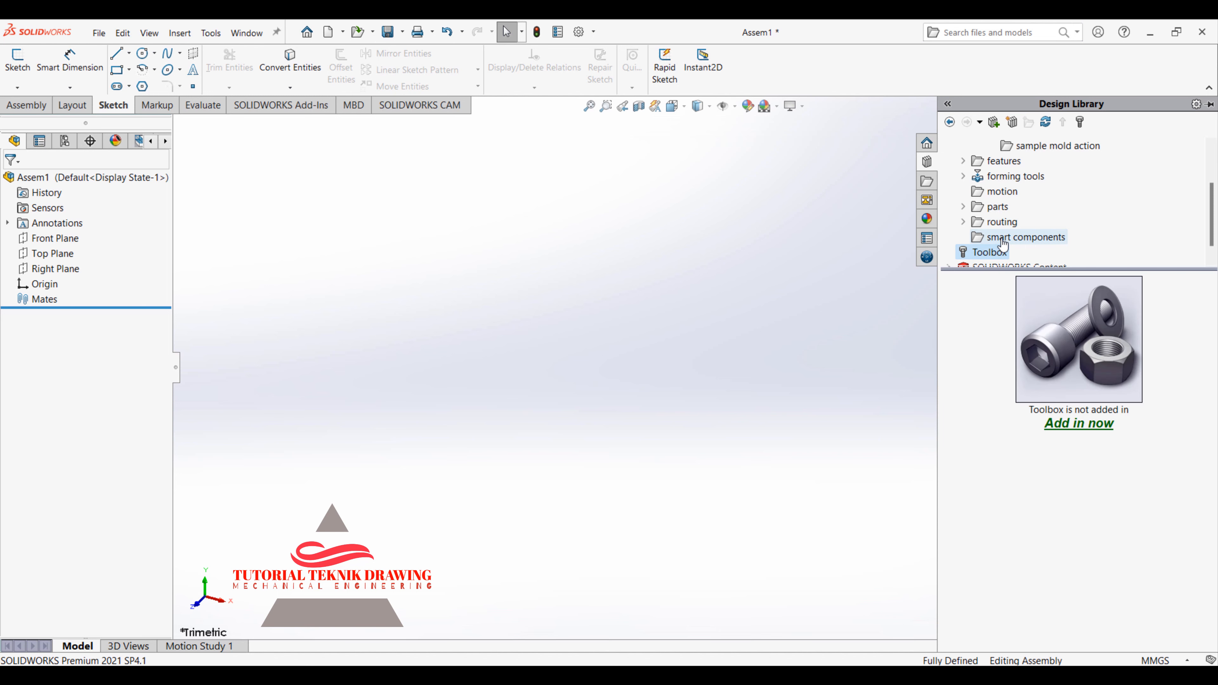
pyautogui.click(1002, 237)
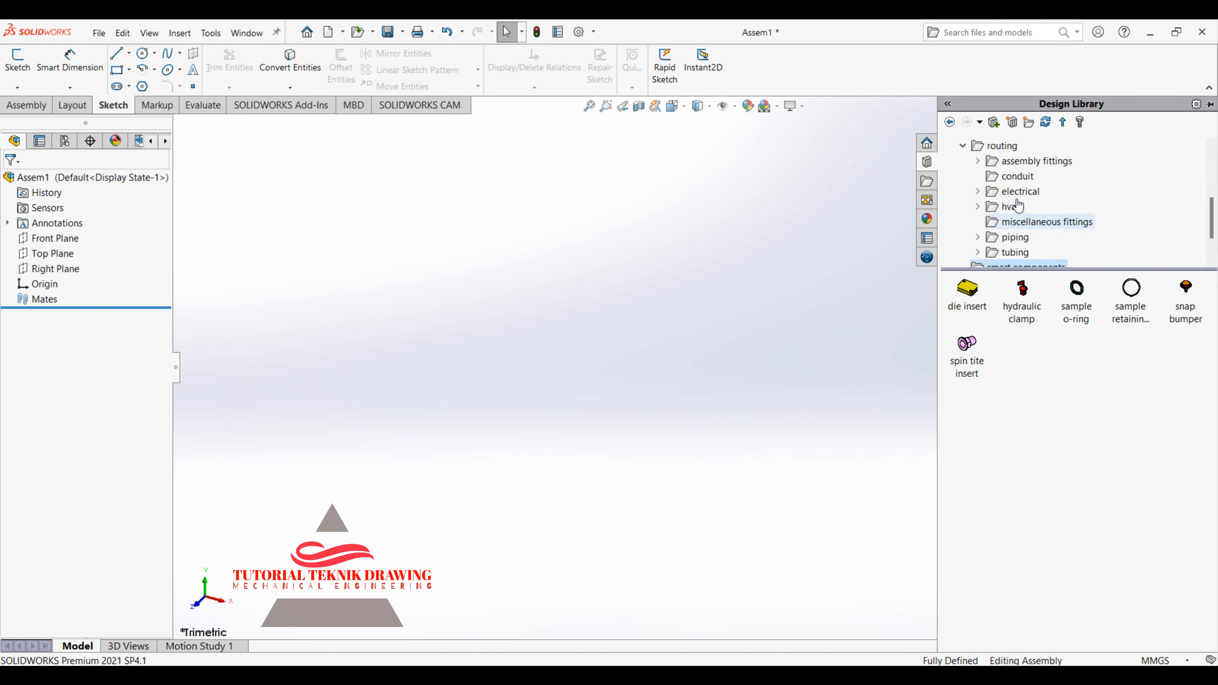
# Examine the routing subfolders, including assembly fittings, conduit, electrical, hvac, miscellaneous fittings and piping
pyautogui.click(1031, 162)
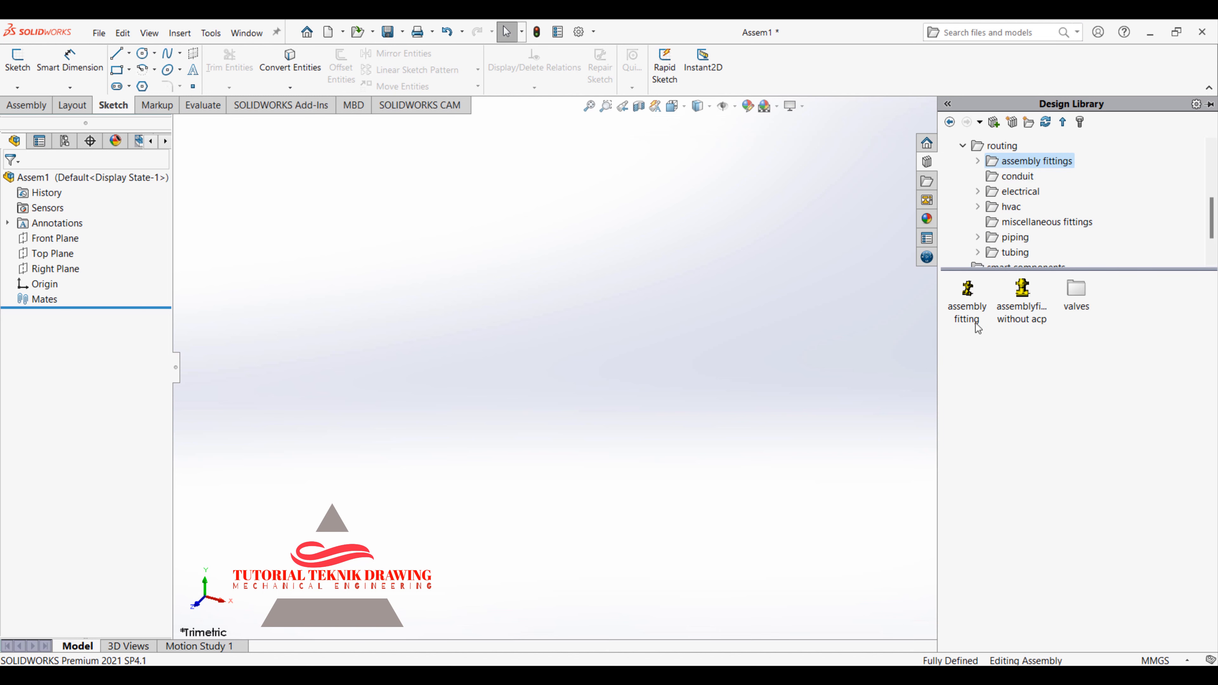
pyautogui.click(1015, 176)
pyautogui.click(1009, 197)
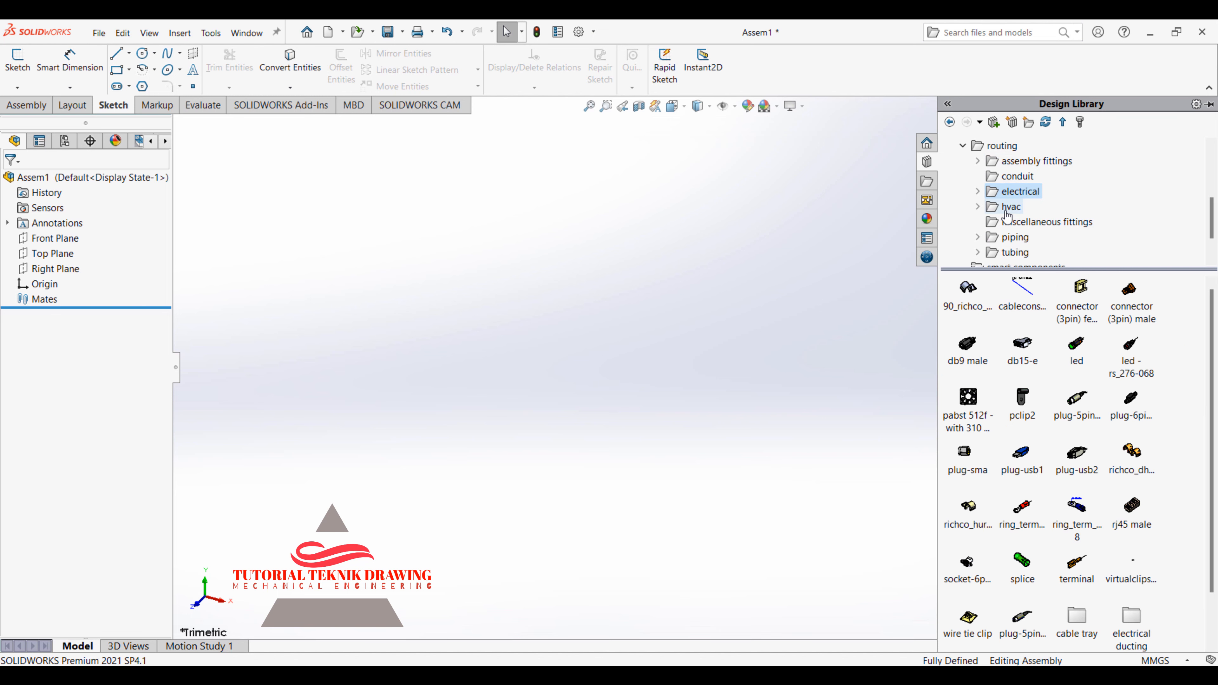
pyautogui.click(1008, 207)
pyautogui.click(1011, 221)
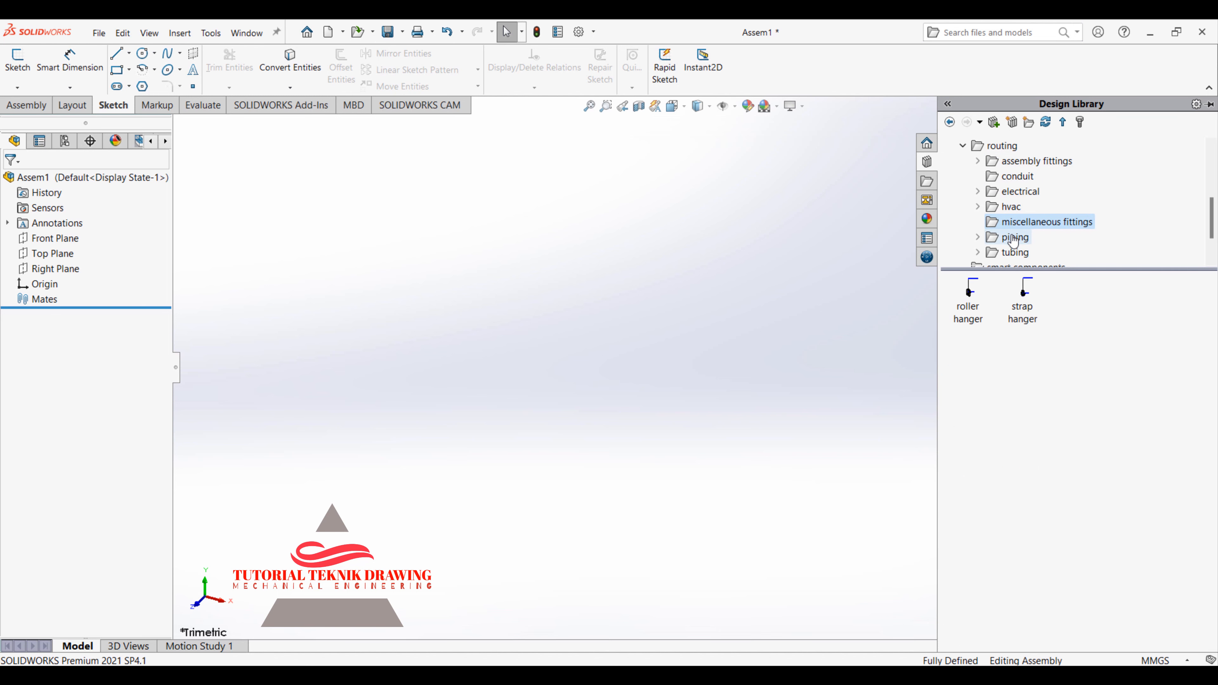
pyautogui.click(1013, 238)
pyautogui.click(1019, 192)
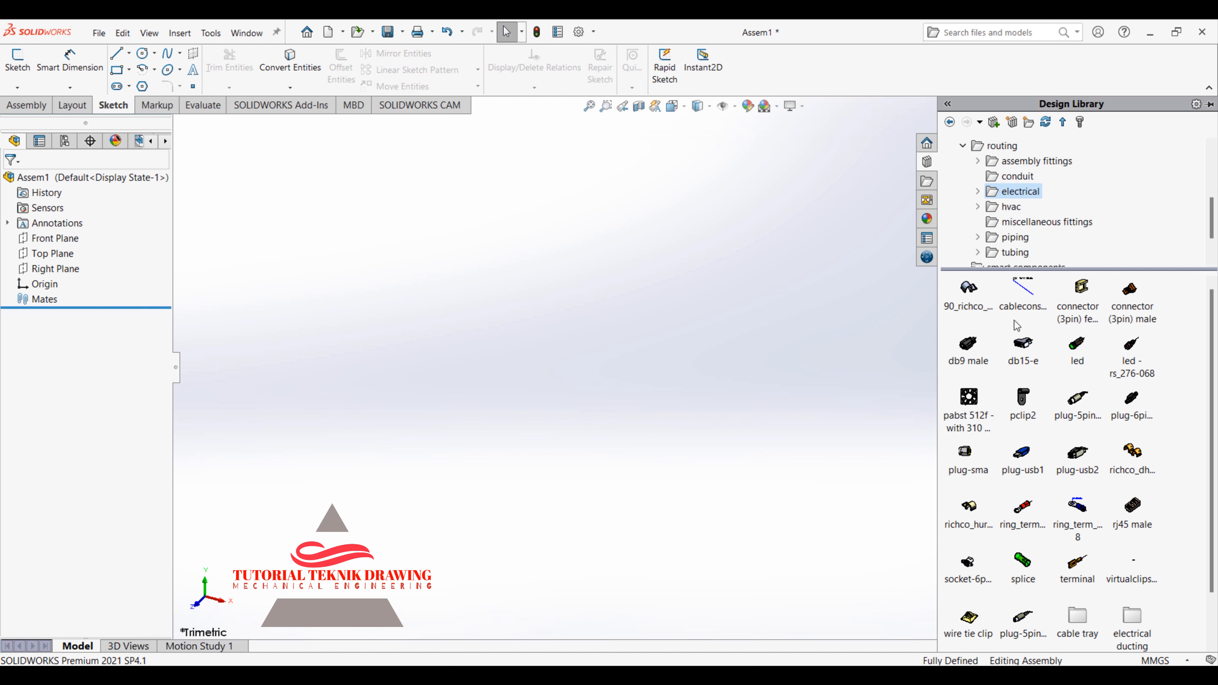
pyautogui.scroll(-1, 1195, 313)
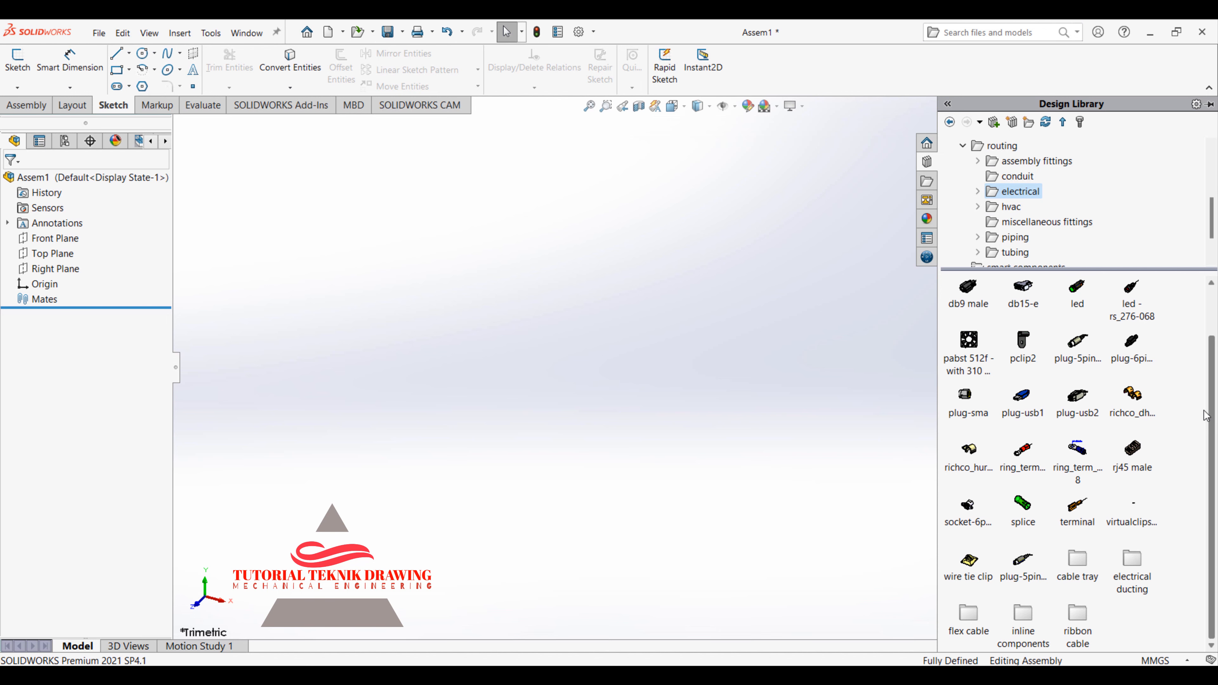
pyautogui.scroll(1, 1175, 298)
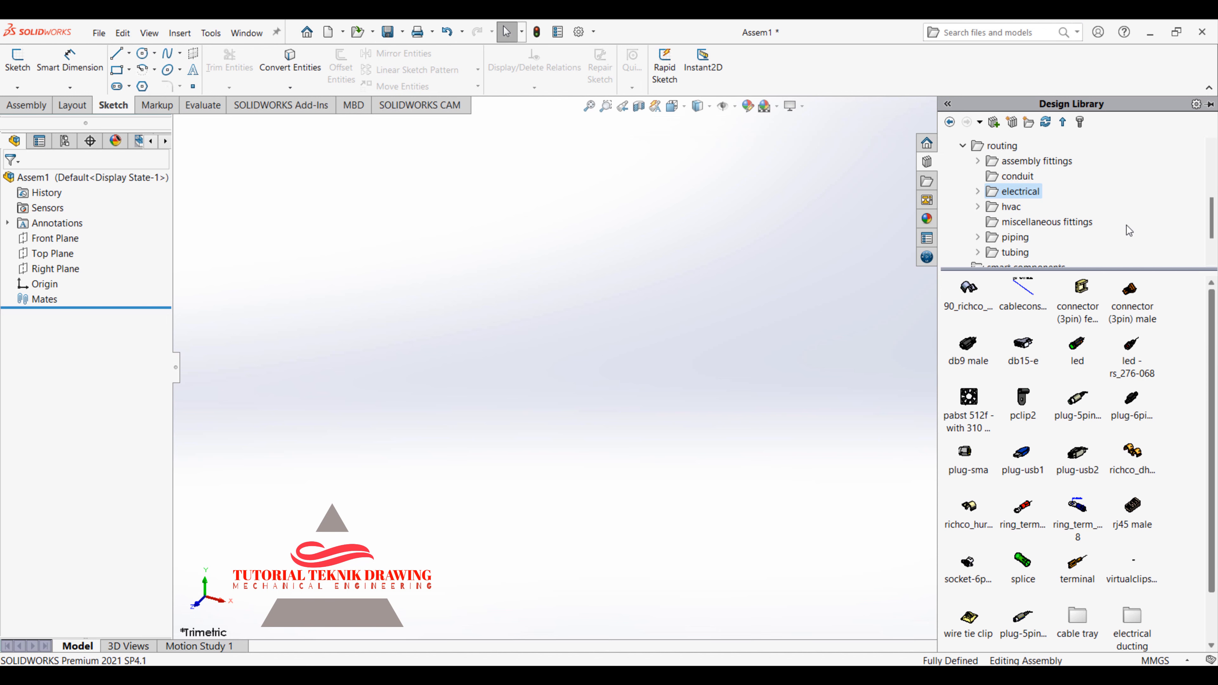
# Insert one assembly fitting from the routing assembly fittings folder into the assembly, using the 4 inch configuration
pyautogui.click(1030, 161)
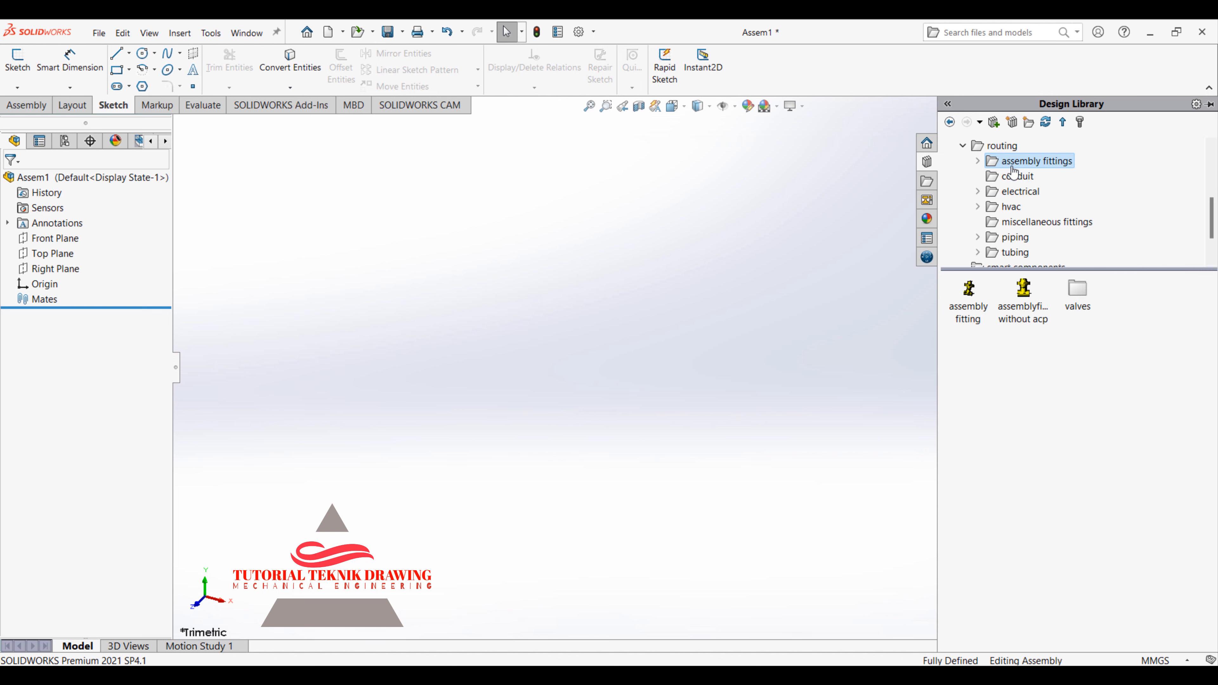
pyautogui.click(968, 290)
pyautogui.moveTo(968, 288); pyautogui.dragTo(669, 350)
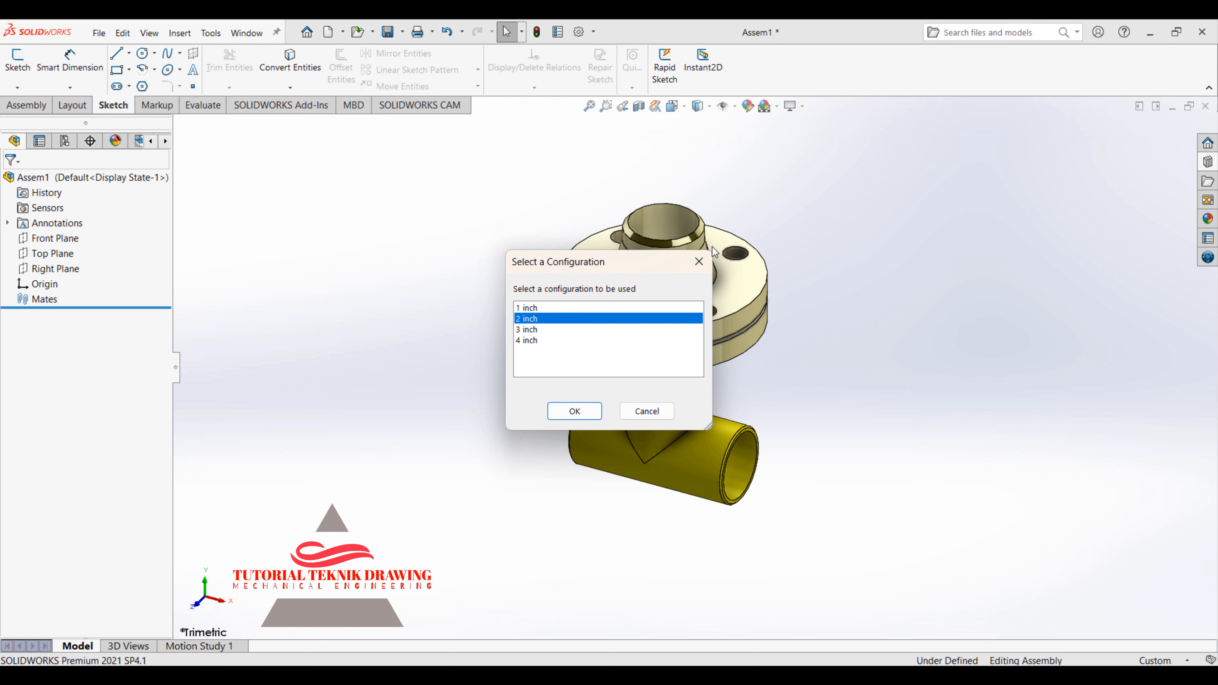
pyautogui.click(529, 340)
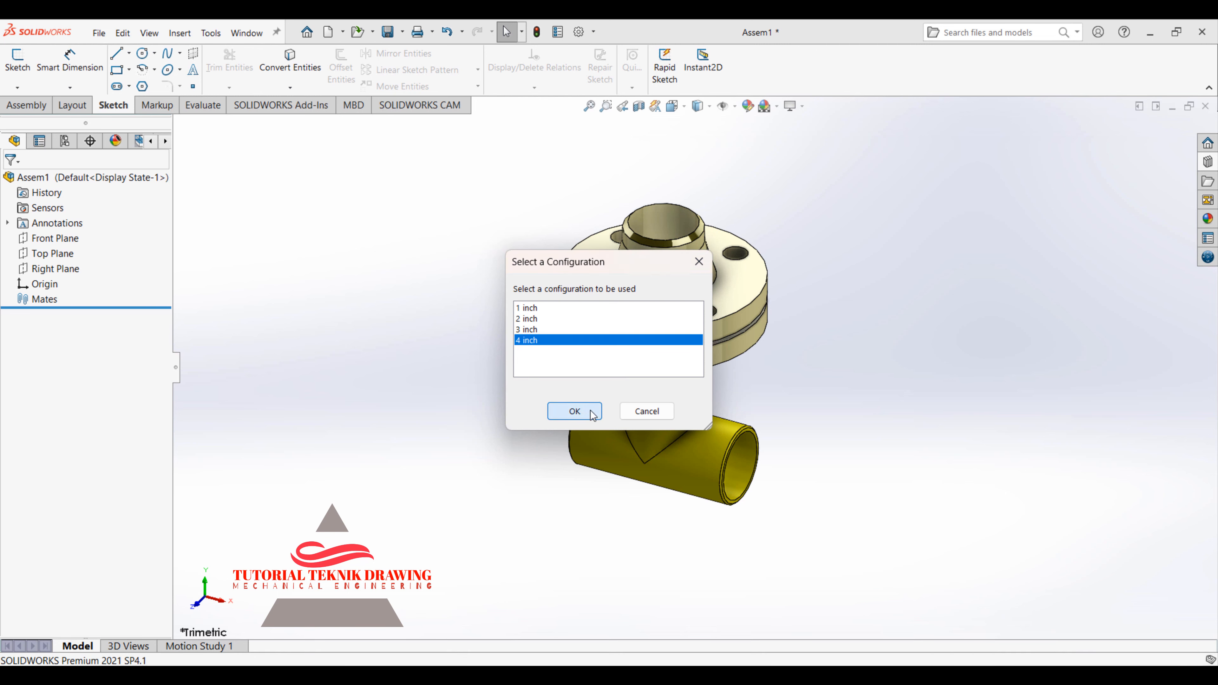
pyautogui.click(574, 410)
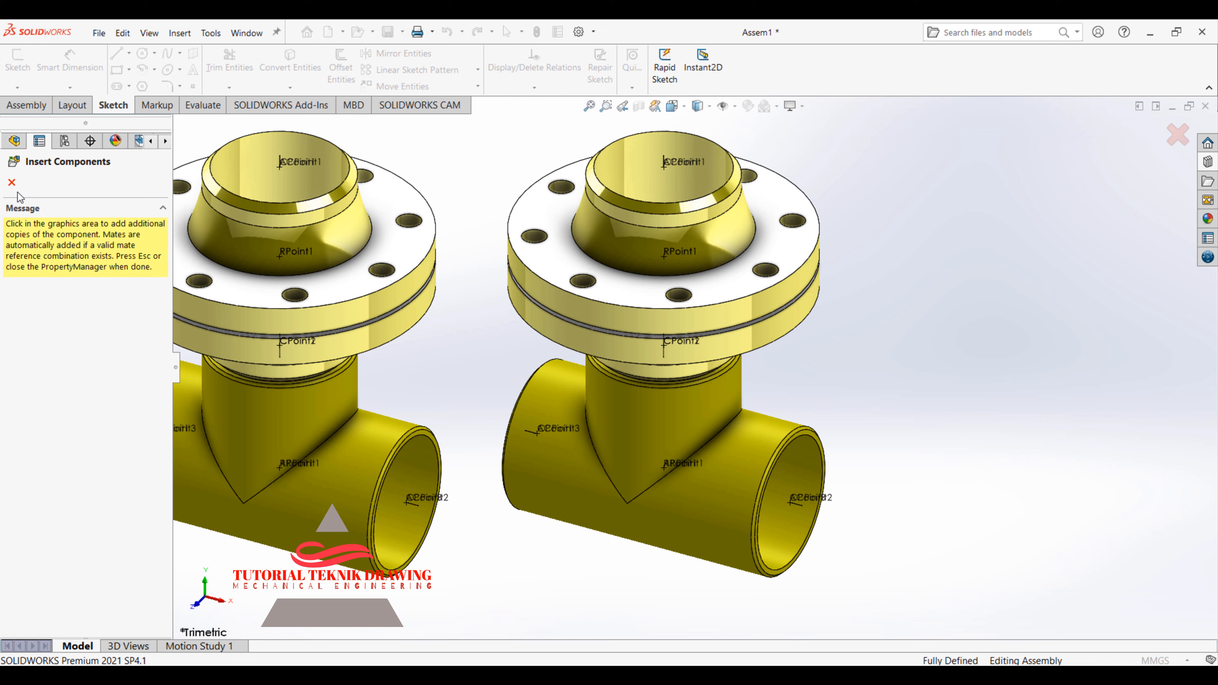
pyautogui.click(11, 182)
# Rotate the view slightly to examine the inserted assembly fitting
pyautogui.rightClick(878, 282)
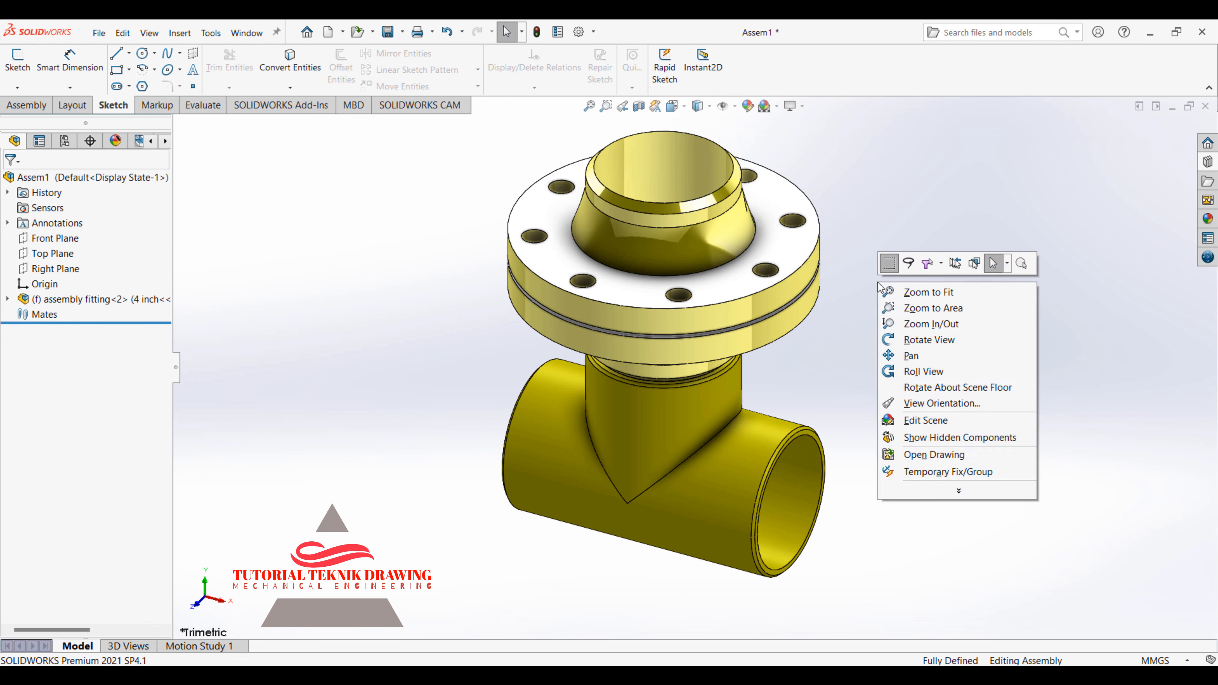
pyautogui.click(928, 354)
pyautogui.rightClick(907, 292)
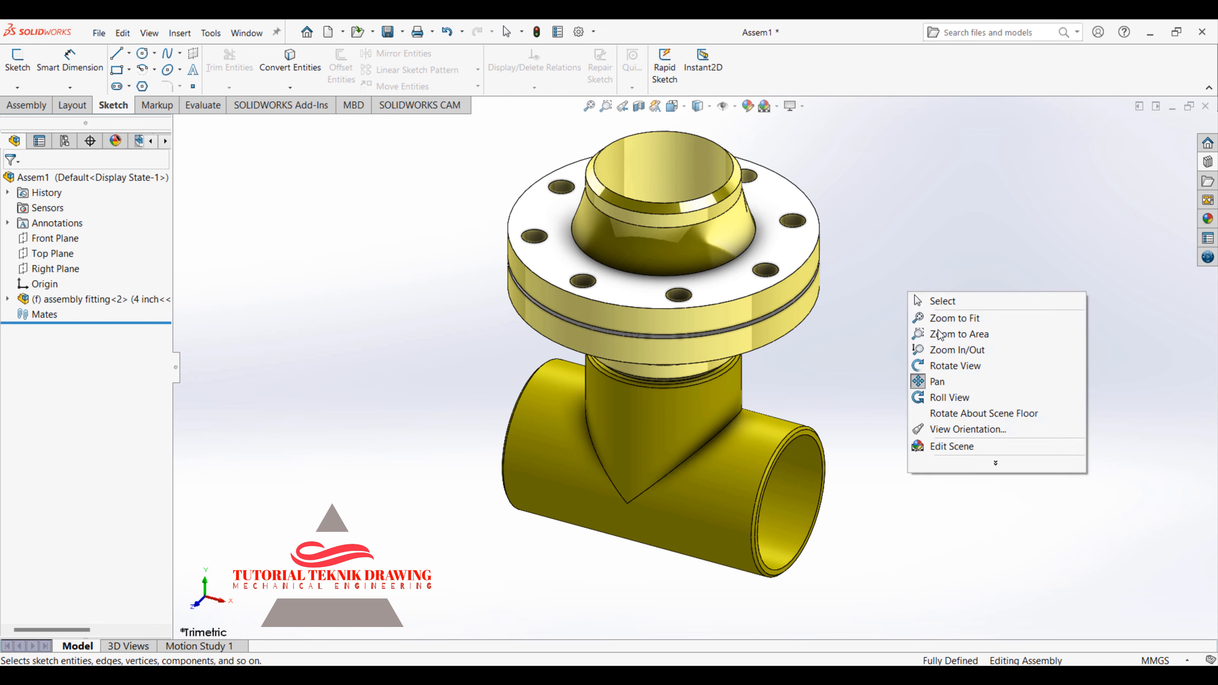
pyautogui.click(948, 366)
pyautogui.moveTo(785, 328); pyautogui.dragTo(897, 191)
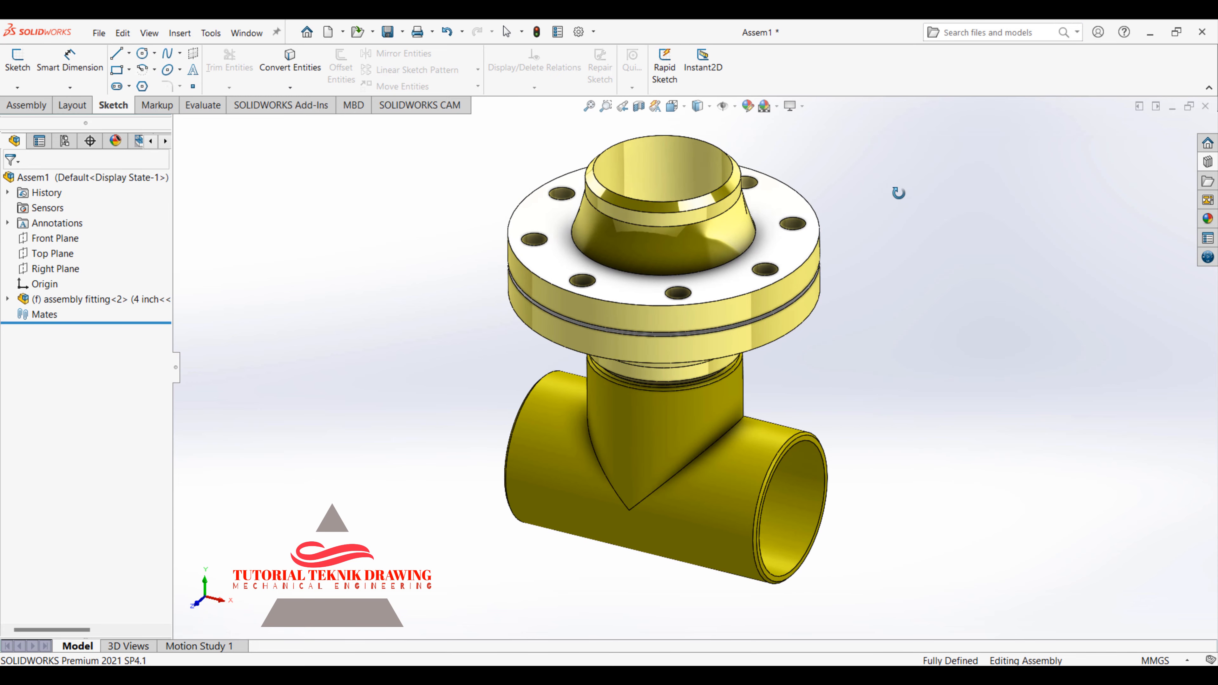
pyautogui.rightClick(897, 192)
pyautogui.click(930, 203)
# Delete only the upper welding neck flange from the assembly fitting, without removing the subassembly
pyautogui.moveTo(902, 623); pyautogui.dragTo(375, 136)
pyautogui.rightClick(620, 264)
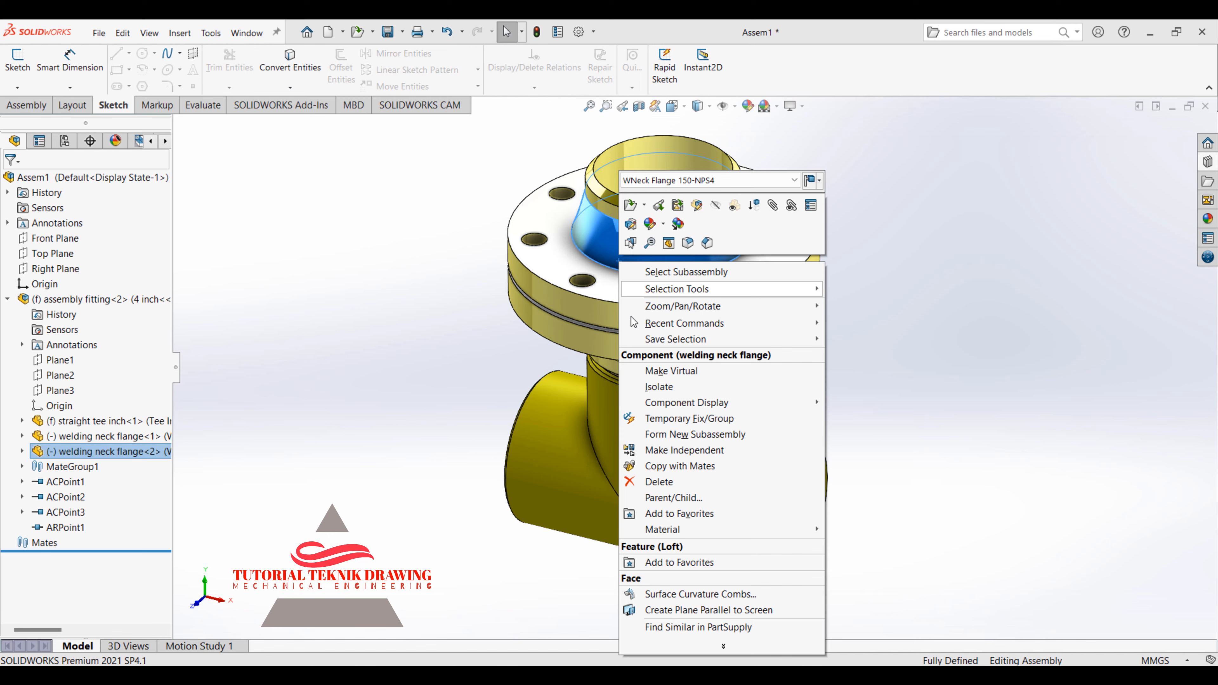
pyautogui.click(674, 481)
pyautogui.click(527, 356)
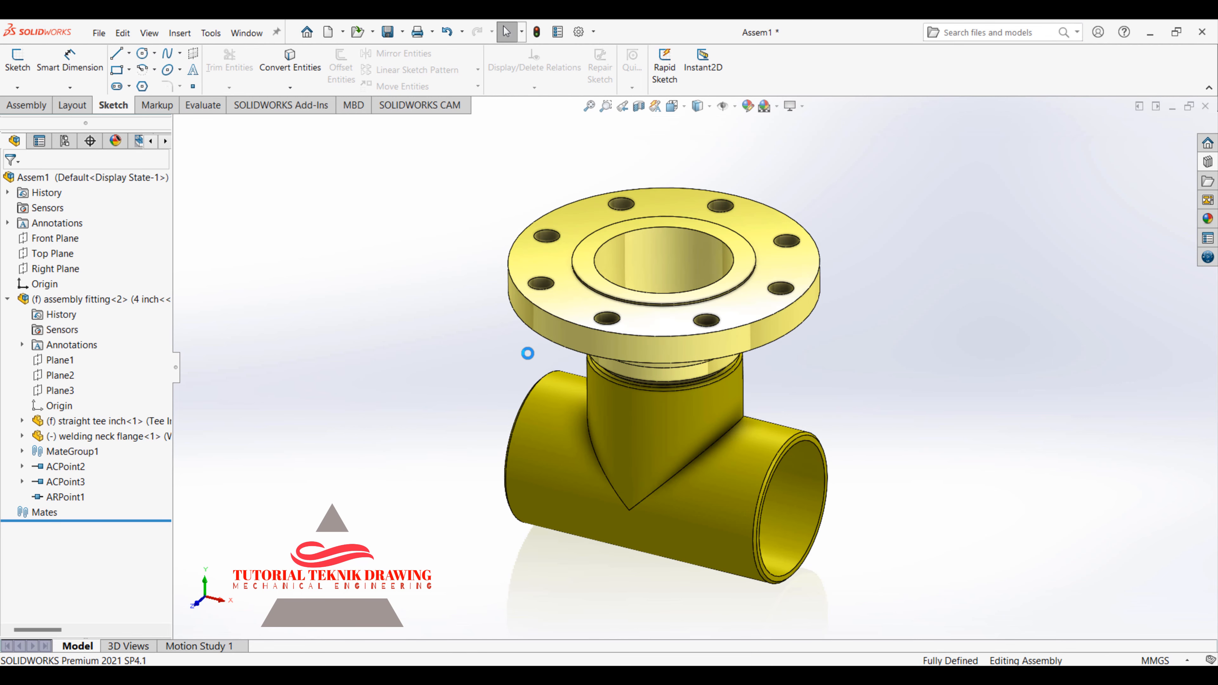
# Delete the entire assembly fitting subassembly from the top-level assembly
pyautogui.moveTo(892, 595); pyautogui.dragTo(326, 109)
pyautogui.rightClick(532, 292)
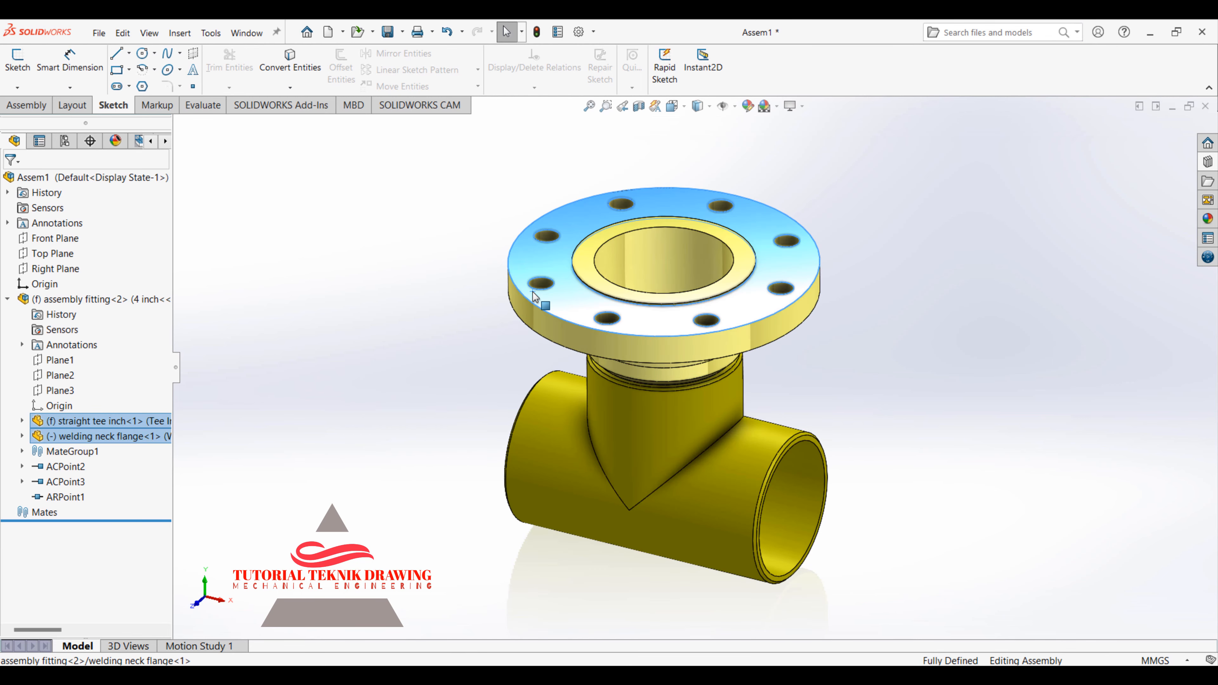
pyautogui.click(575, 511)
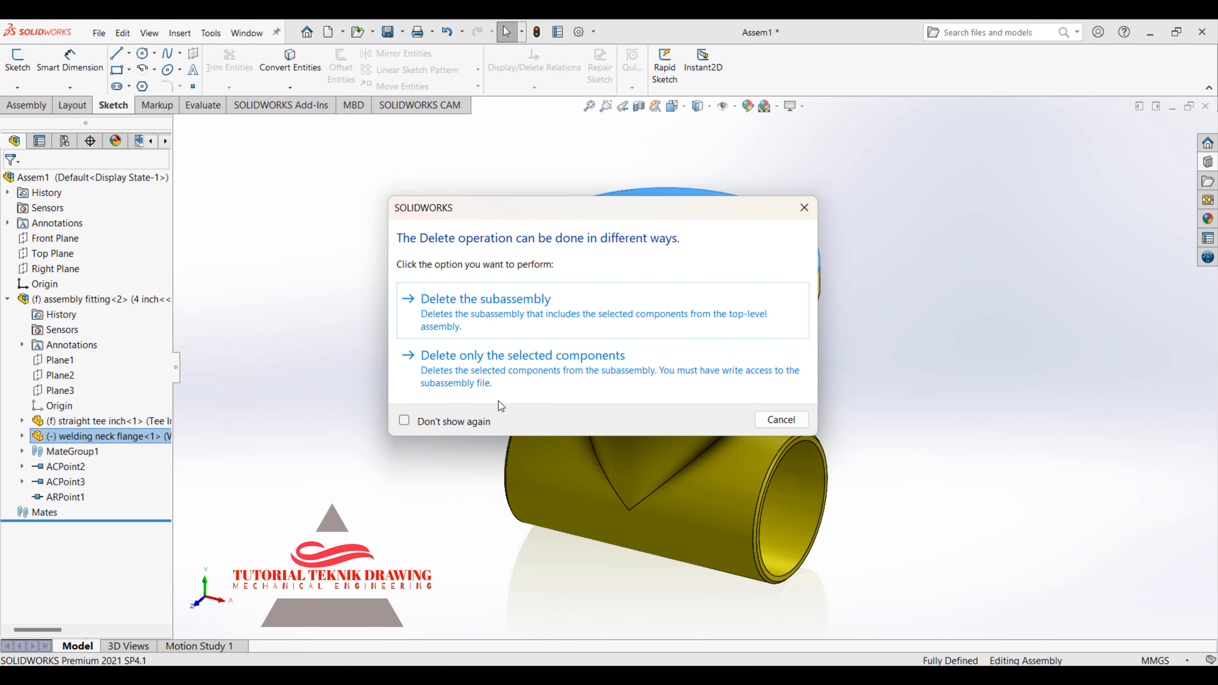
pyautogui.click(494, 327)
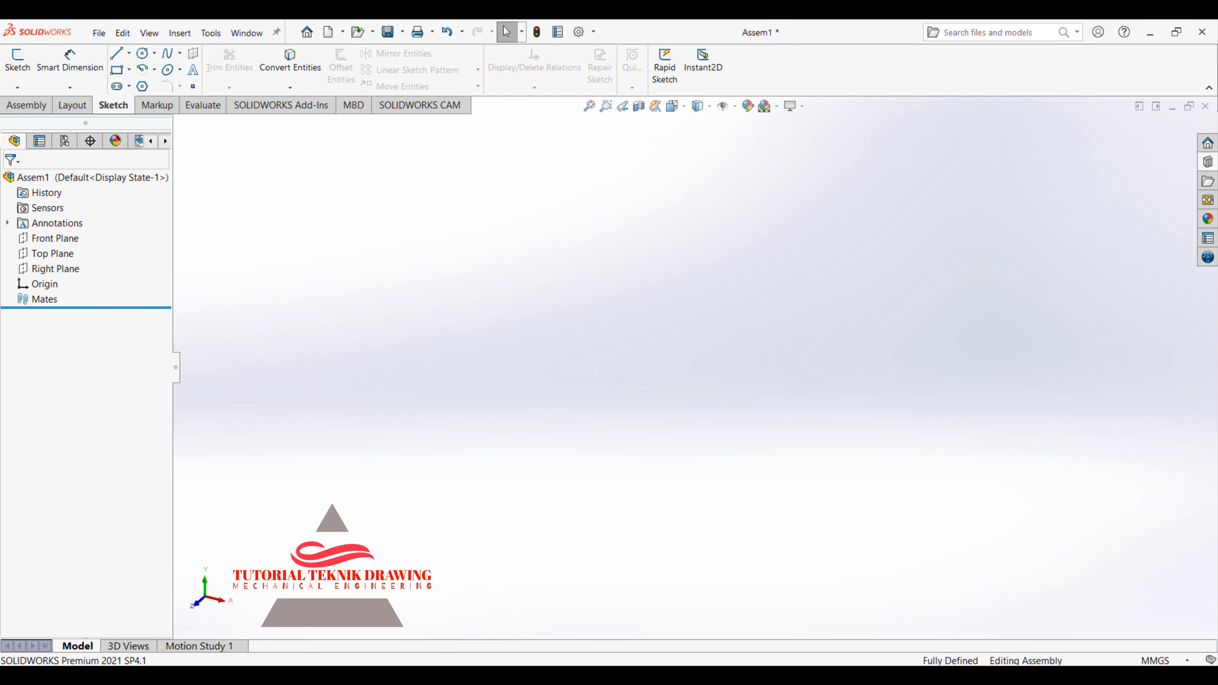
# Reopen the Design Library, collapse its folder tree and display the Toolbox entry
pyautogui.click(1208, 162)
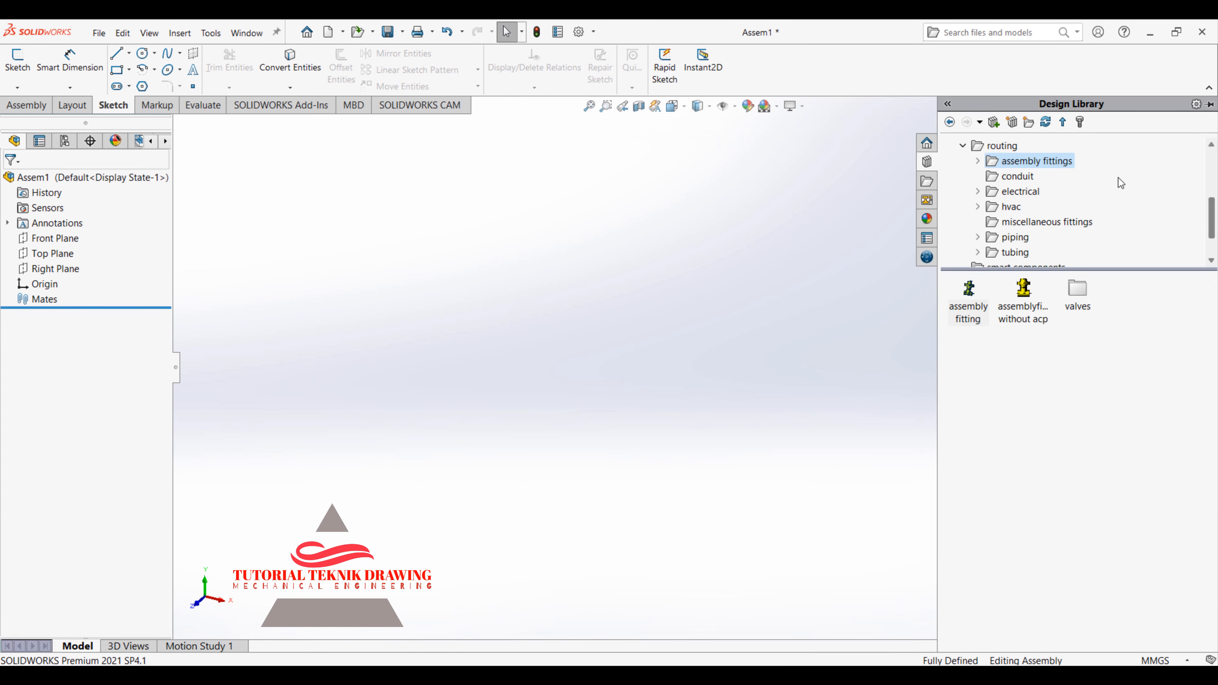
pyautogui.doubleClick(997, 142)
pyautogui.scroll(3, 1212, 219)
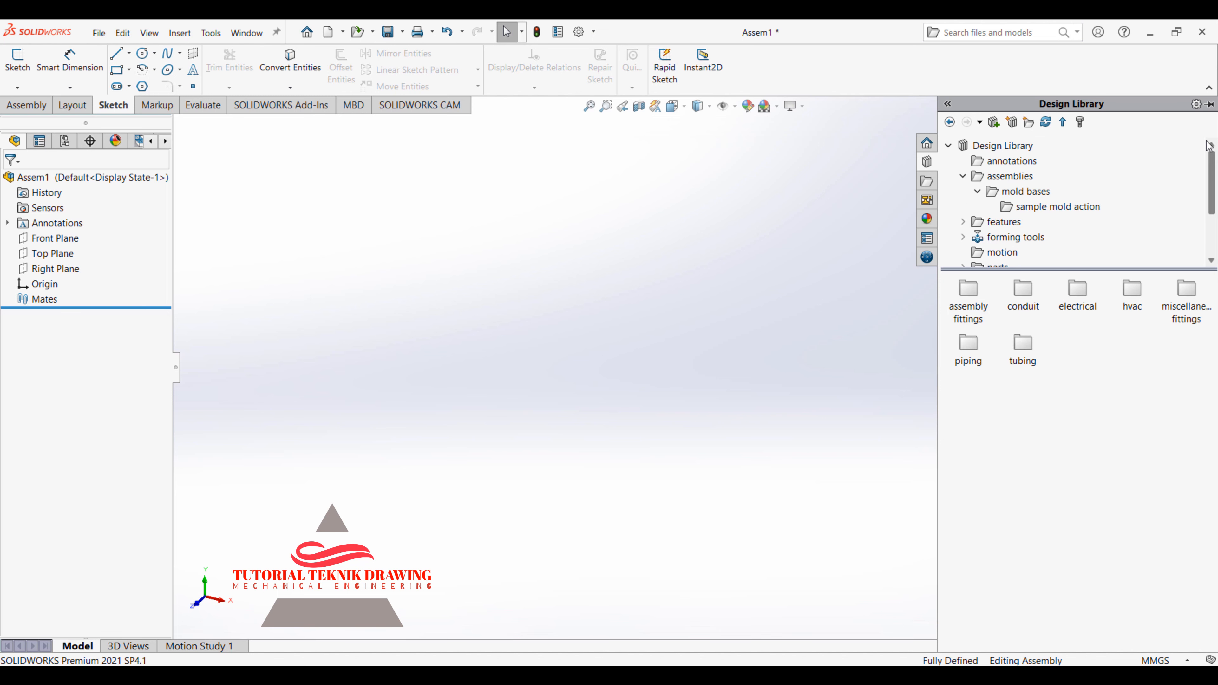
pyautogui.click(949, 146)
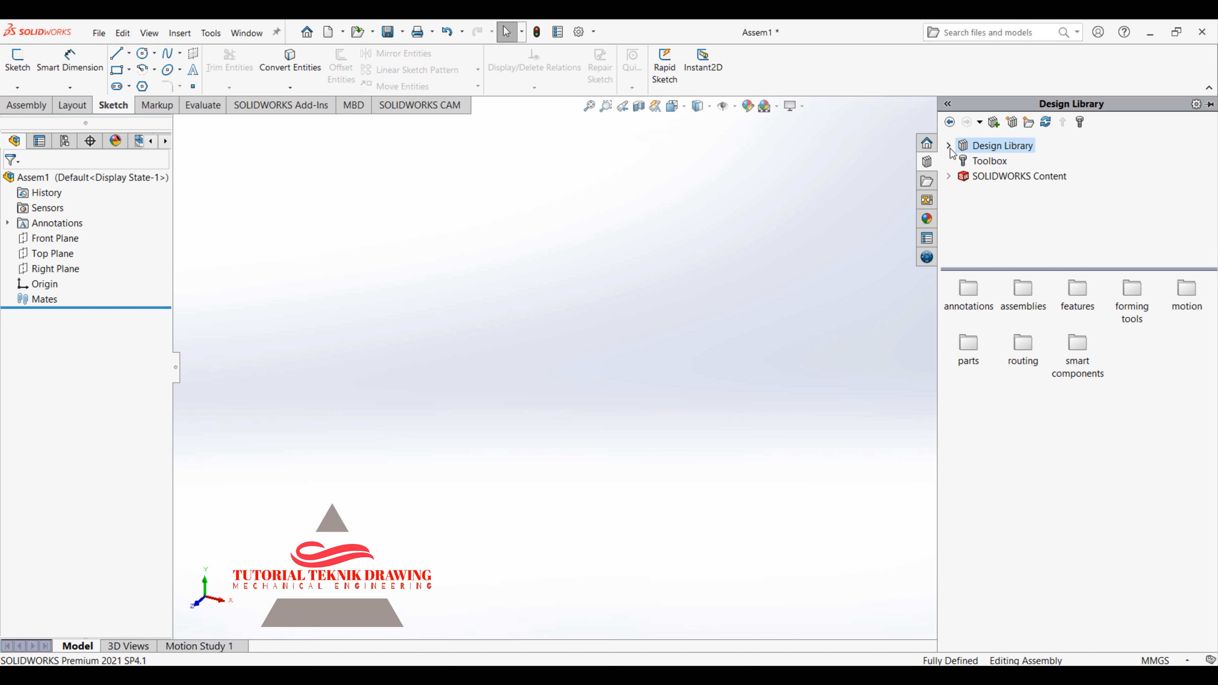
pyautogui.click(991, 163)
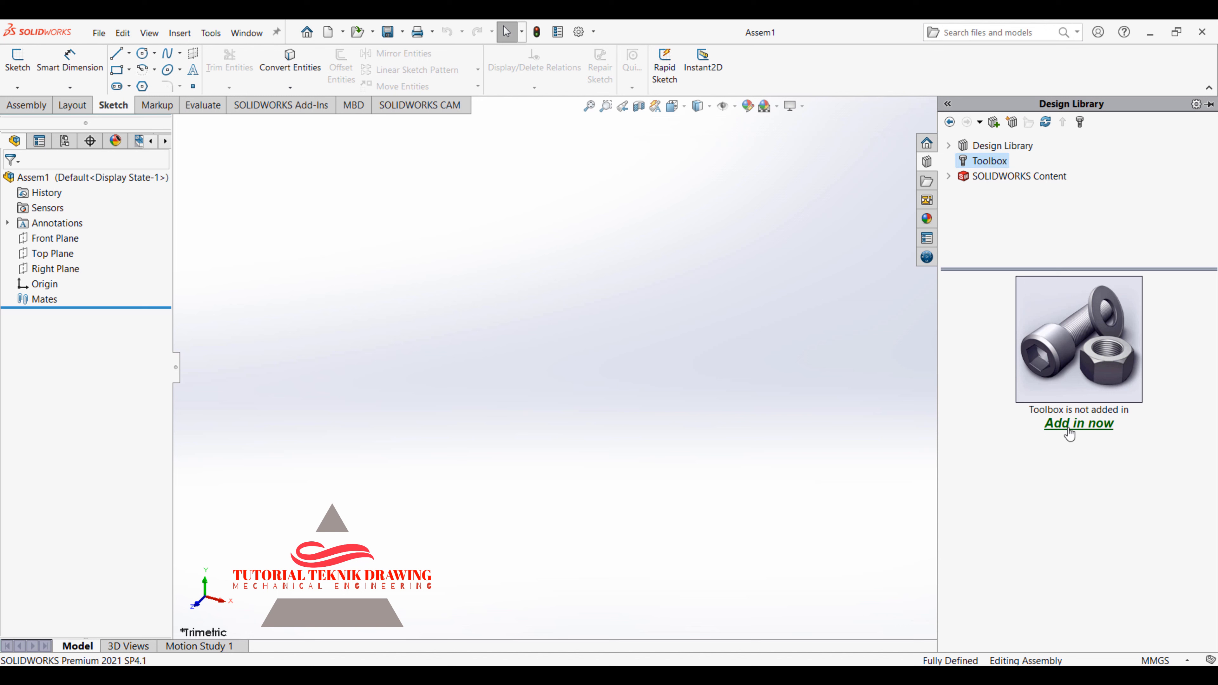
# Add in the Toolbox and look through its available standards folders
pyautogui.click(1068, 429)
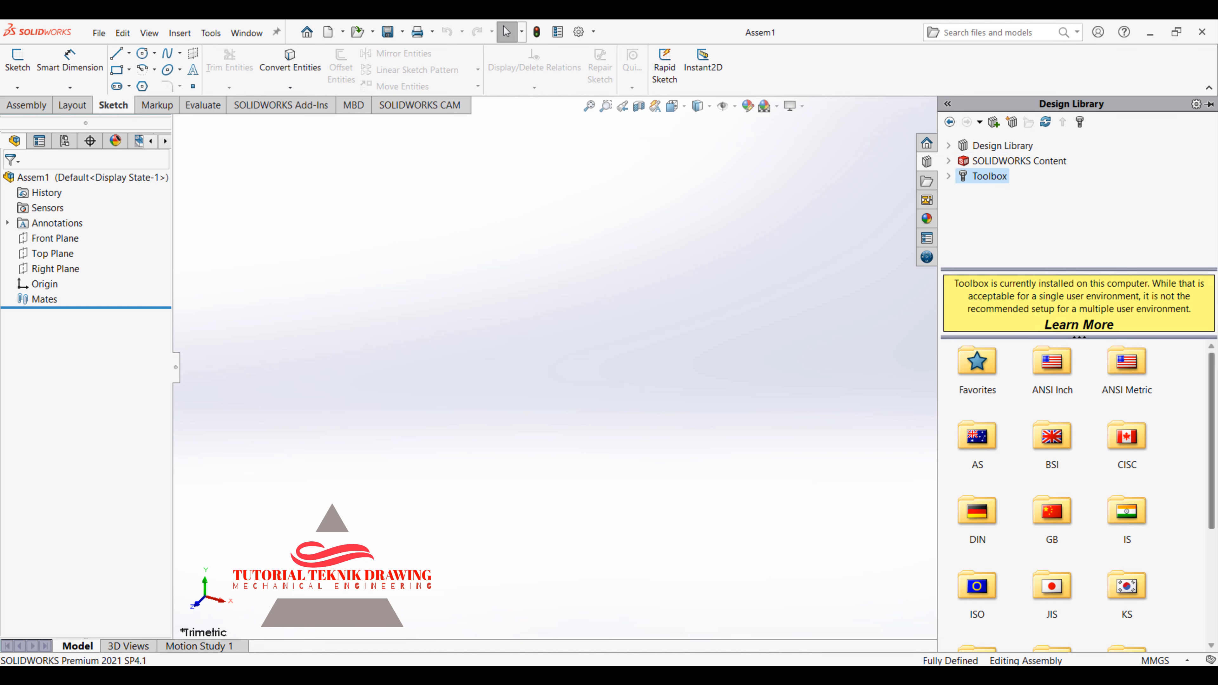
pyautogui.scroll(-3, 1205, 572)
pyautogui.scroll(3, 1204, 584)
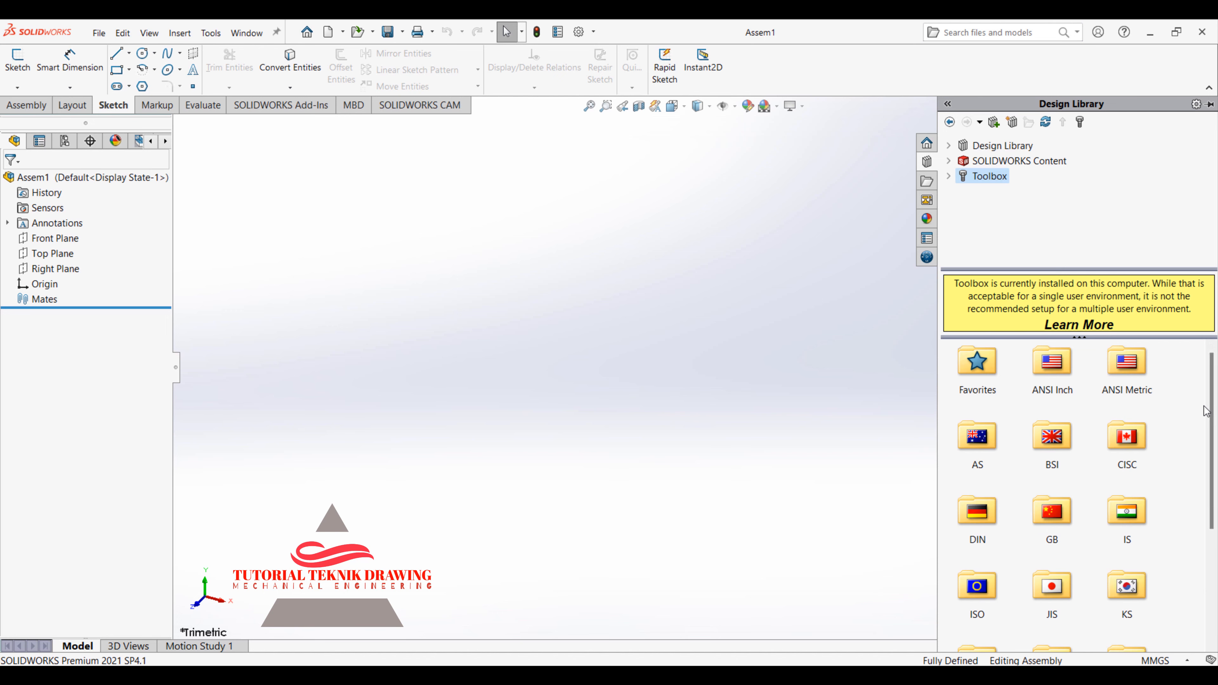
# Insert a Spur Gear from the ANSI Metric Power Transmission gears into the assembly
pyautogui.doubleClick(1126, 365)
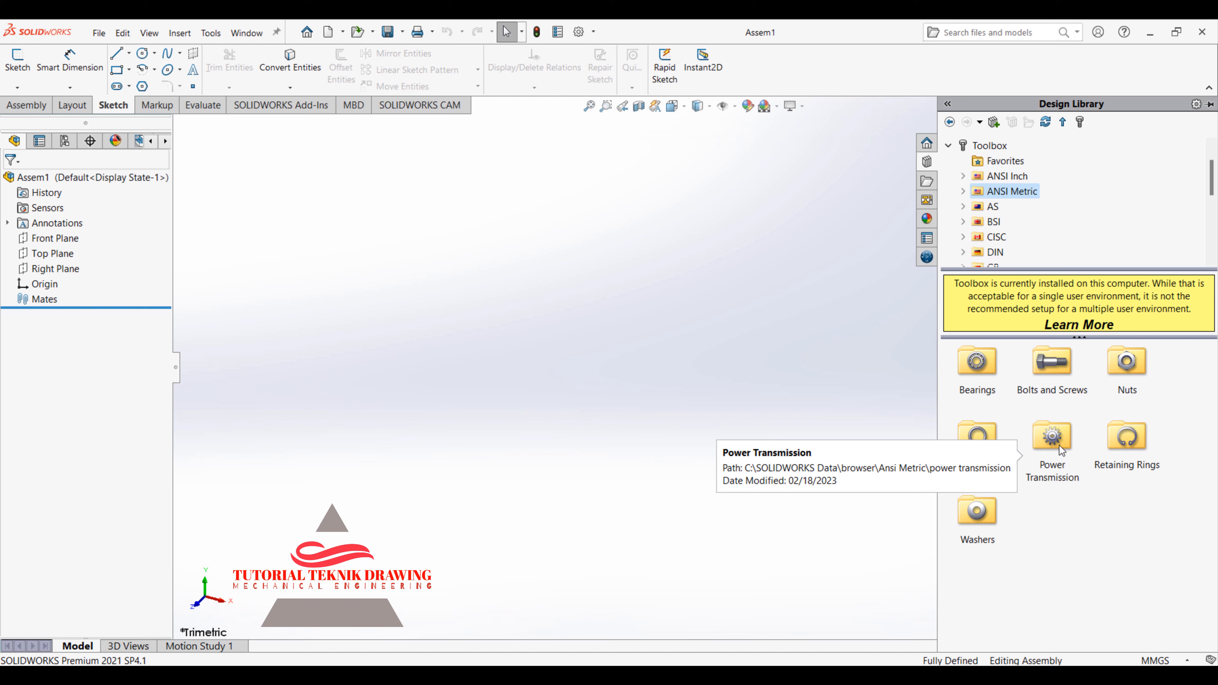
pyautogui.doubleClick(1052, 436)
pyautogui.doubleClick(977, 367)
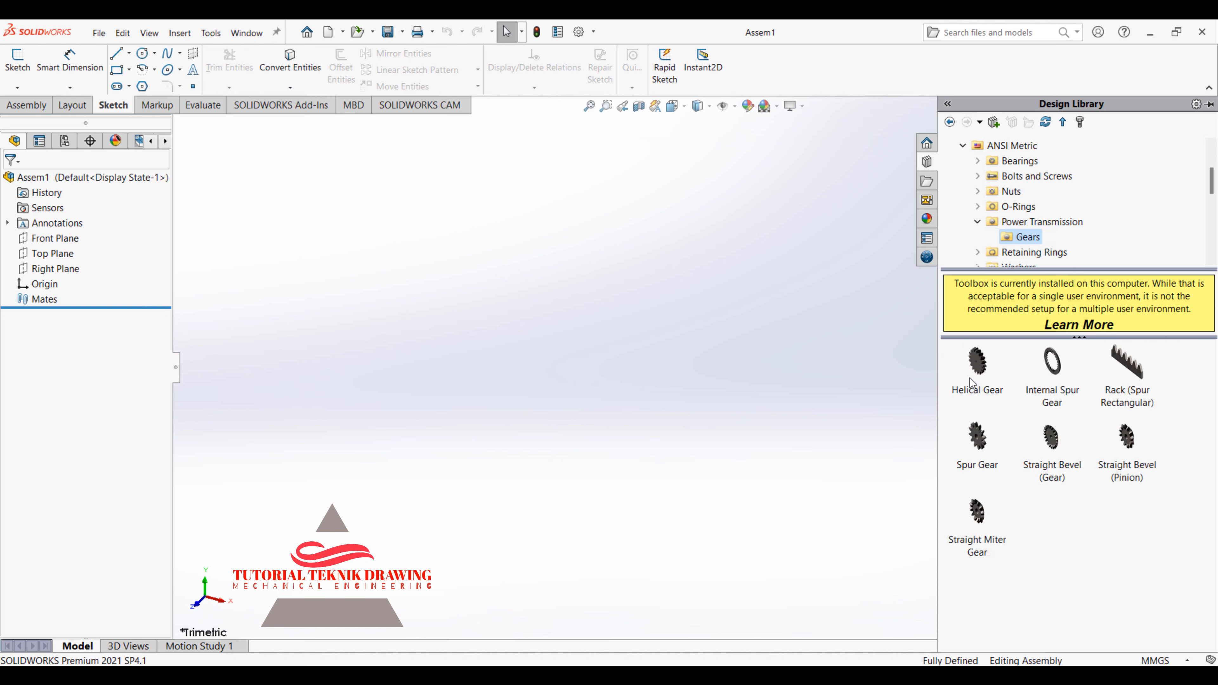
pyautogui.click(974, 460)
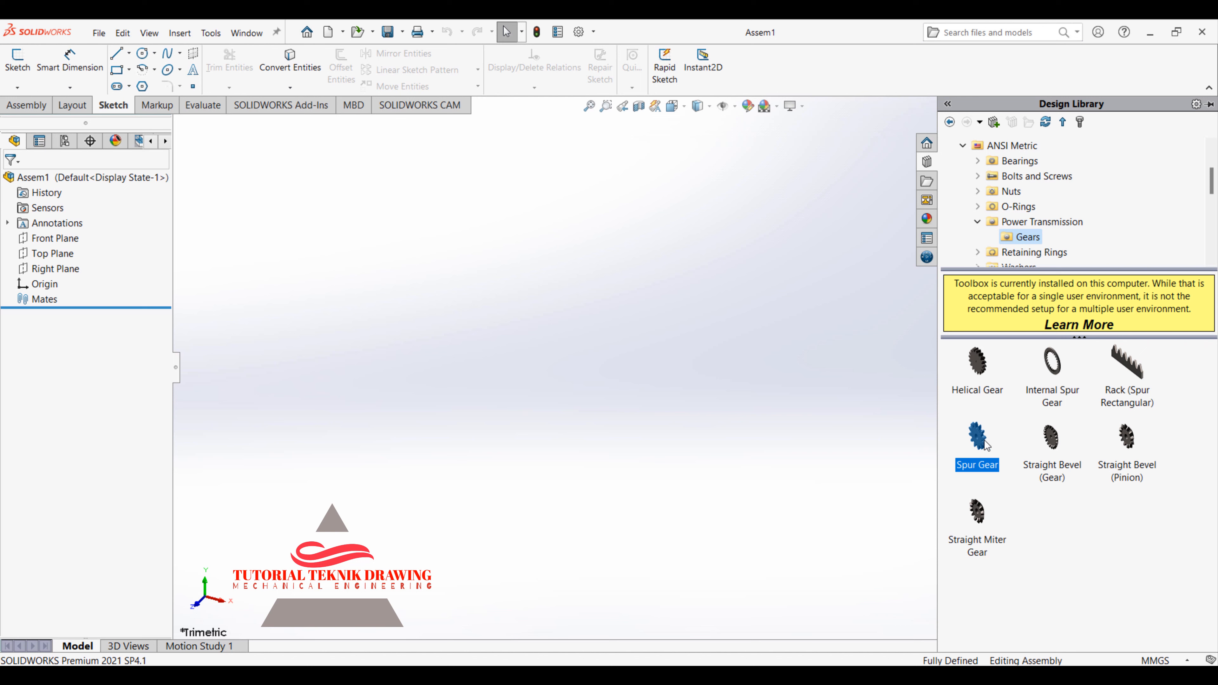
pyautogui.moveTo(982, 448); pyautogui.dragTo(620, 369)
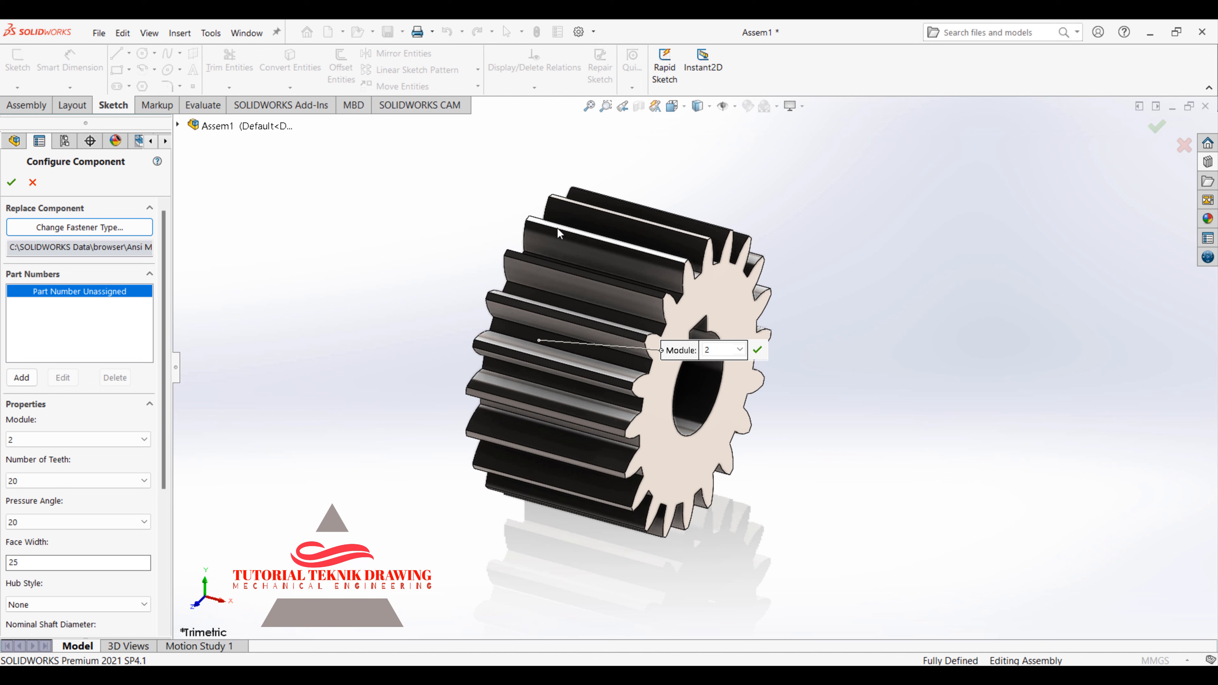
# Examine the spur gear's configurable properties, including the available module, number of teeth and pressure angle choices
pyautogui.scroll(-5, 146, 422)
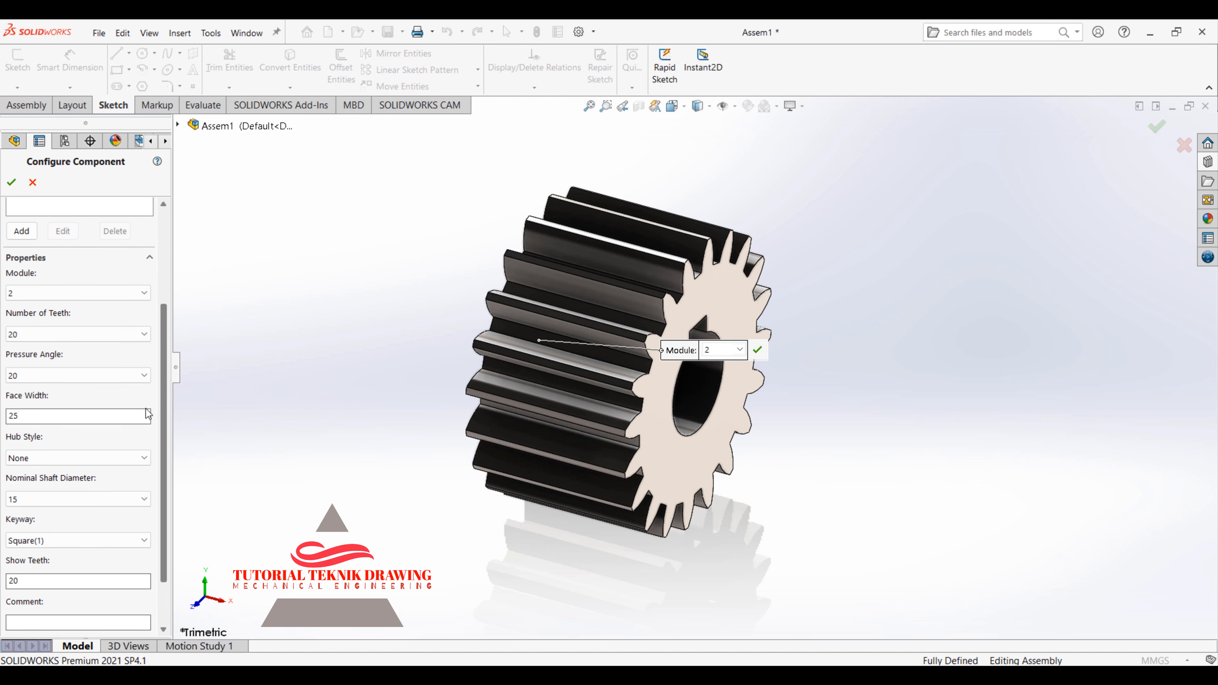
pyautogui.scroll(3, 146, 422)
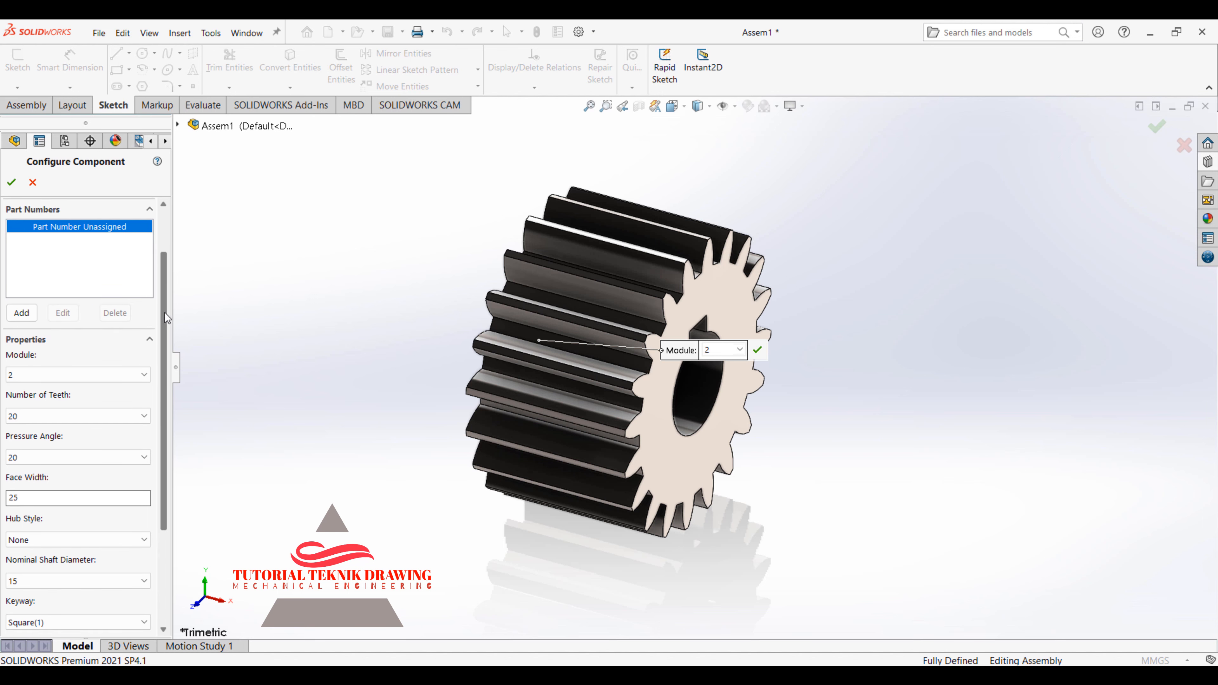
pyautogui.scroll(-1, 157, 353)
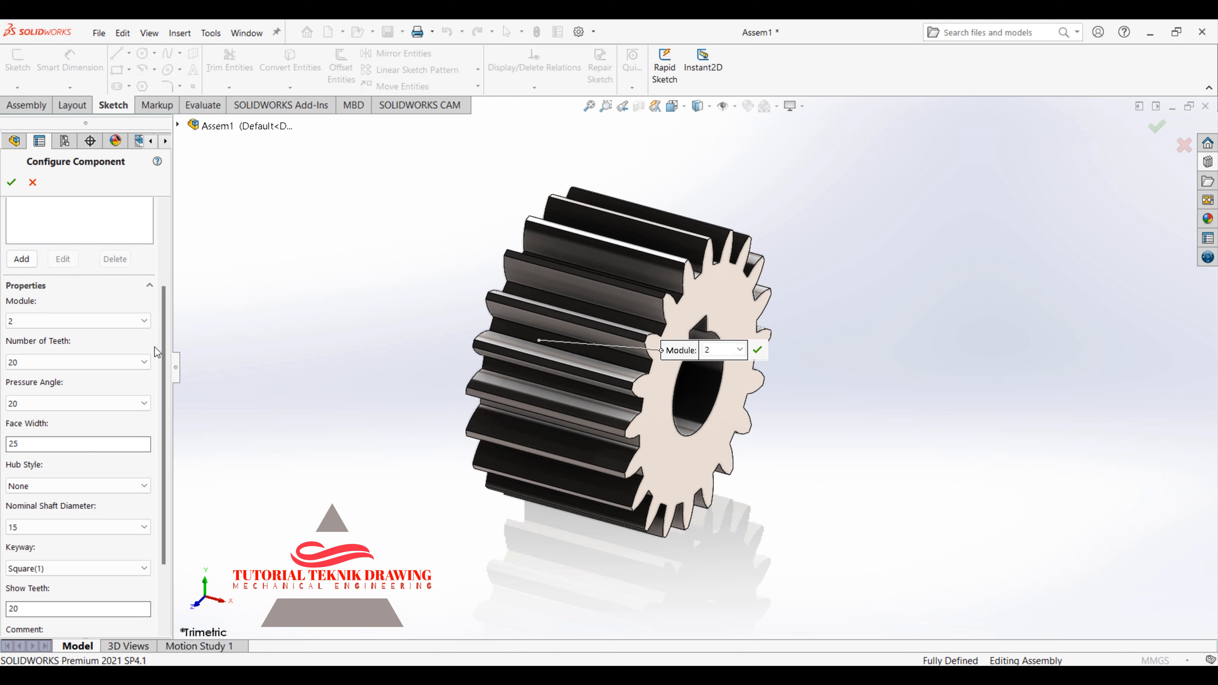
pyautogui.click(91, 321)
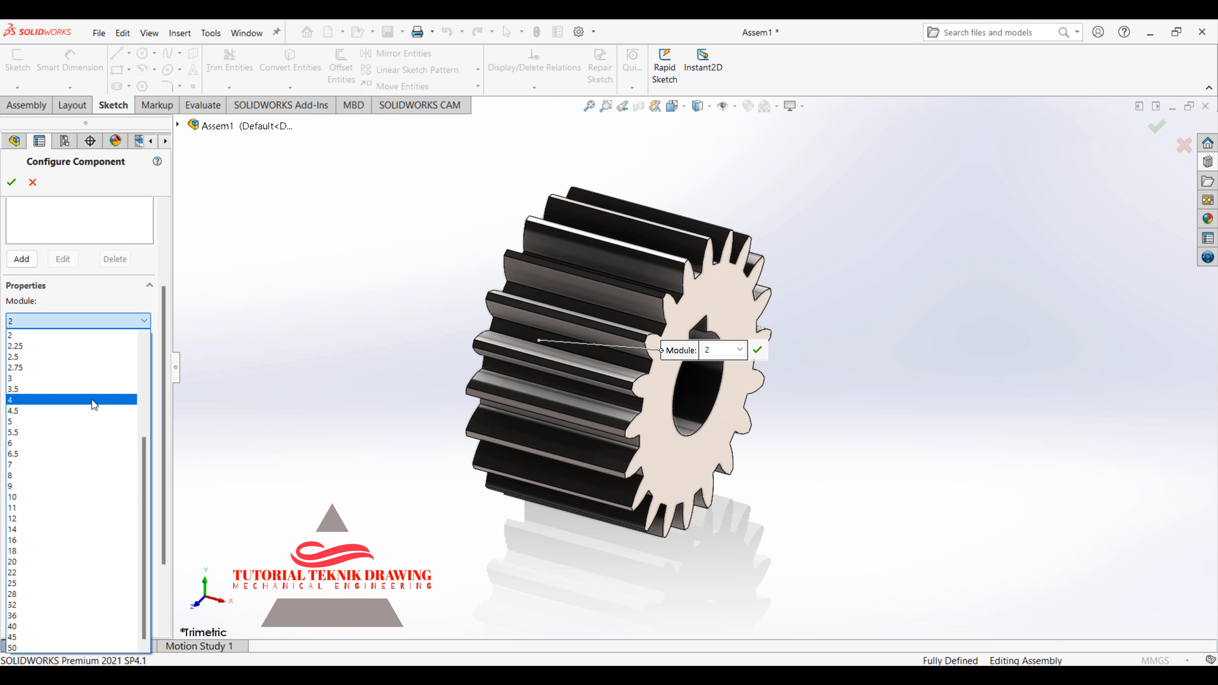
pyautogui.click(59, 333)
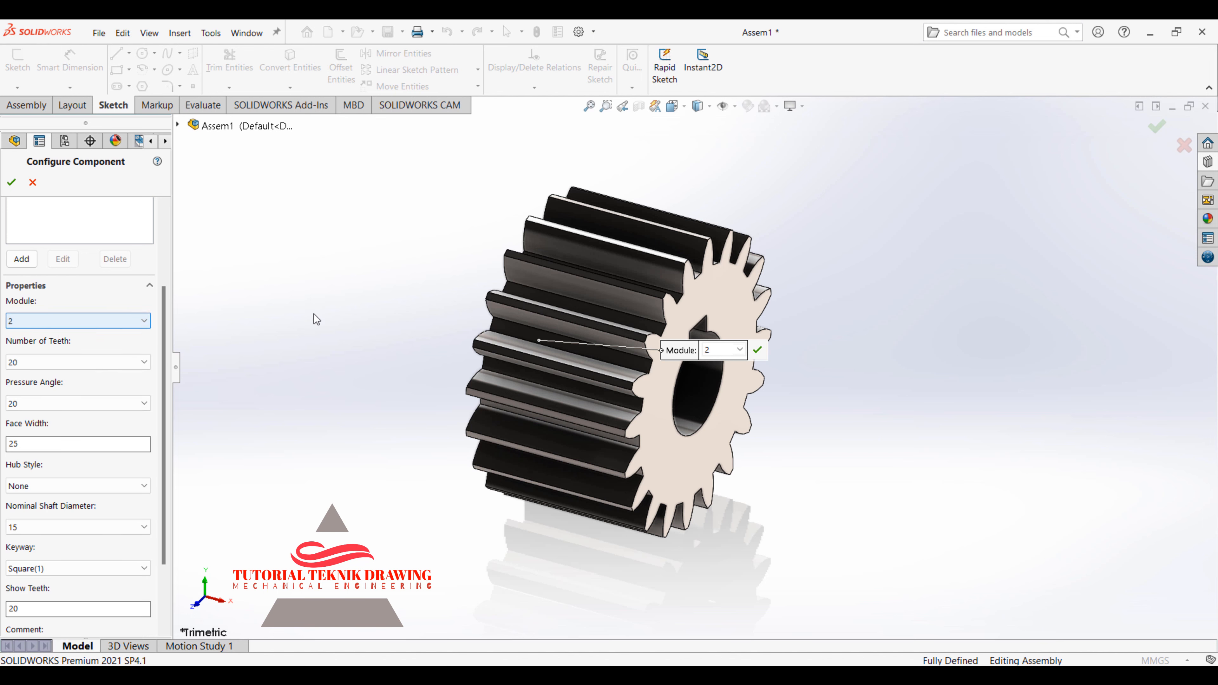
pyautogui.click(91, 367)
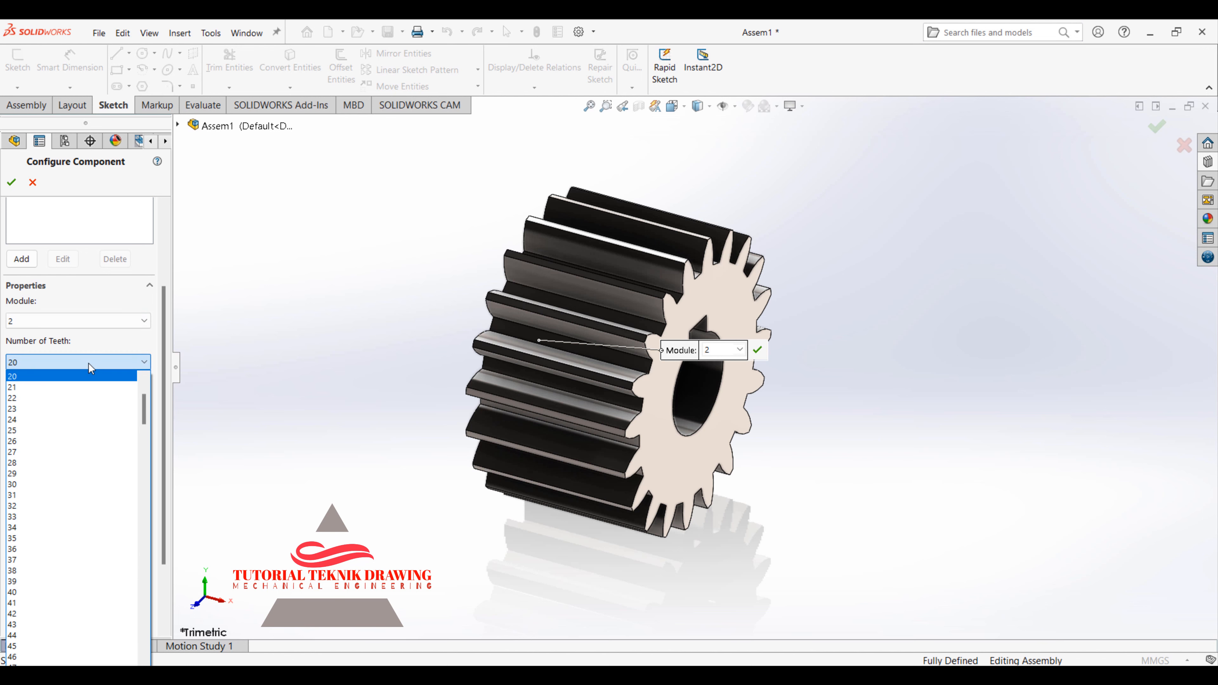
pyautogui.click(91, 367)
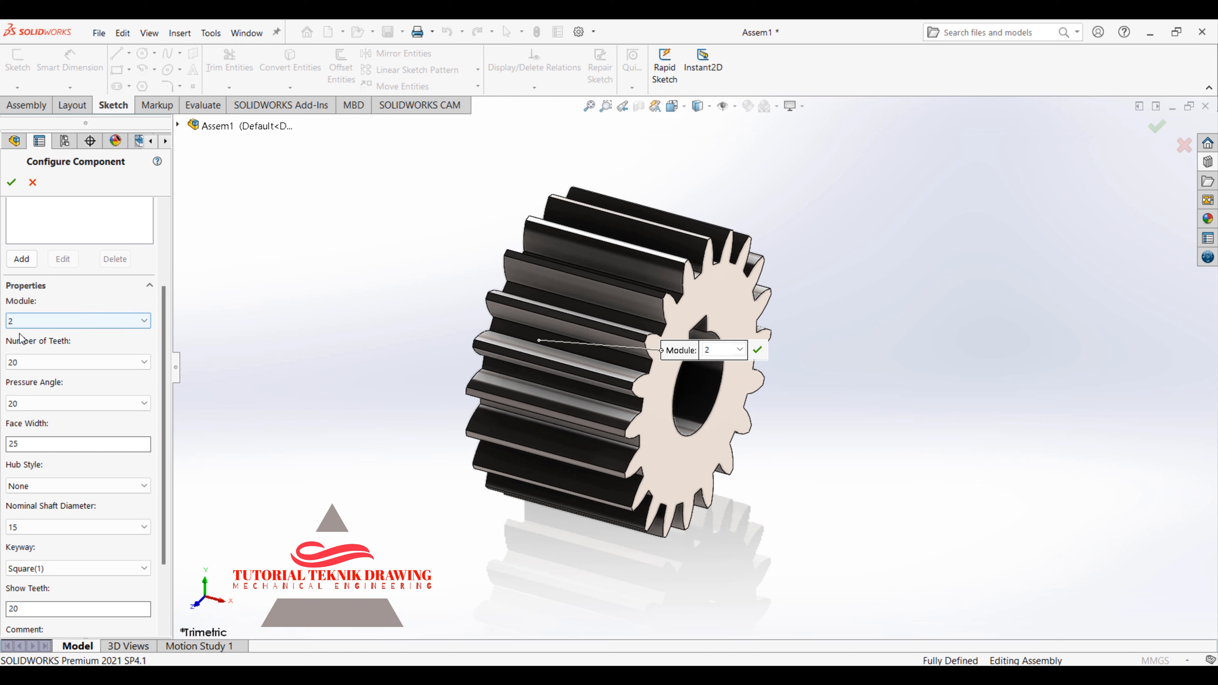
pyautogui.click(57, 363)
pyautogui.click(64, 364)
pyautogui.click(54, 406)
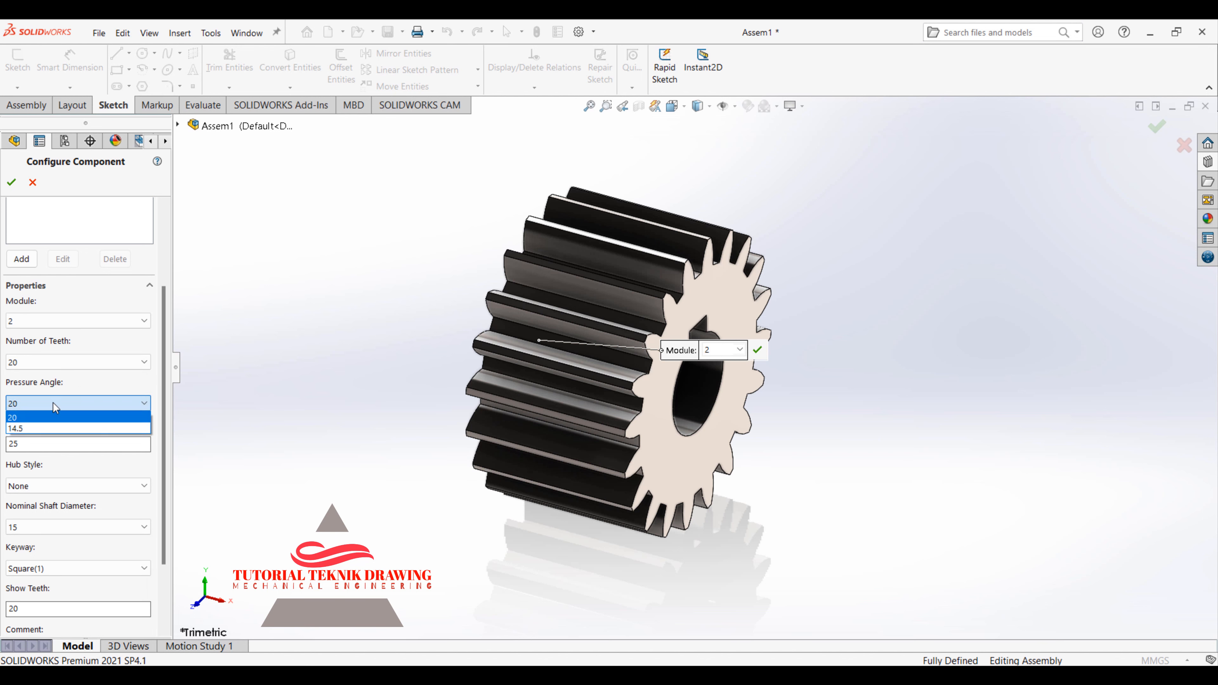
pyautogui.click(55, 407)
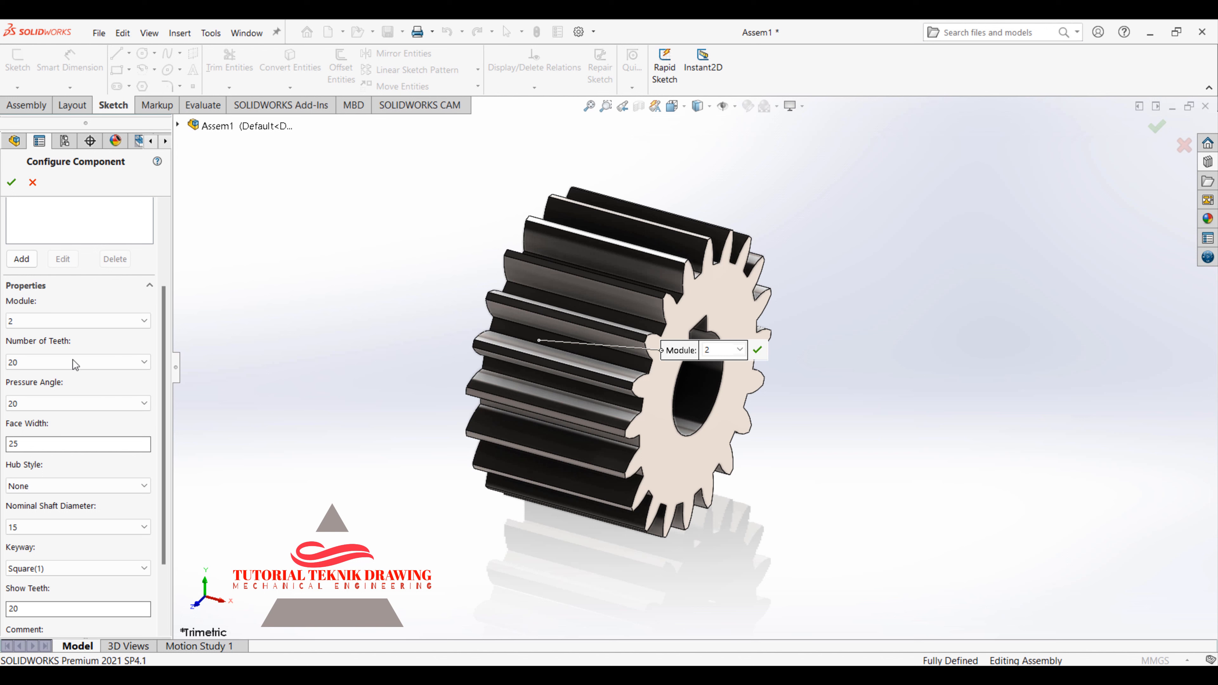
# Try a pressure angle of 14.5 on the spur gear and restore it to 20
pyautogui.click(48, 402)
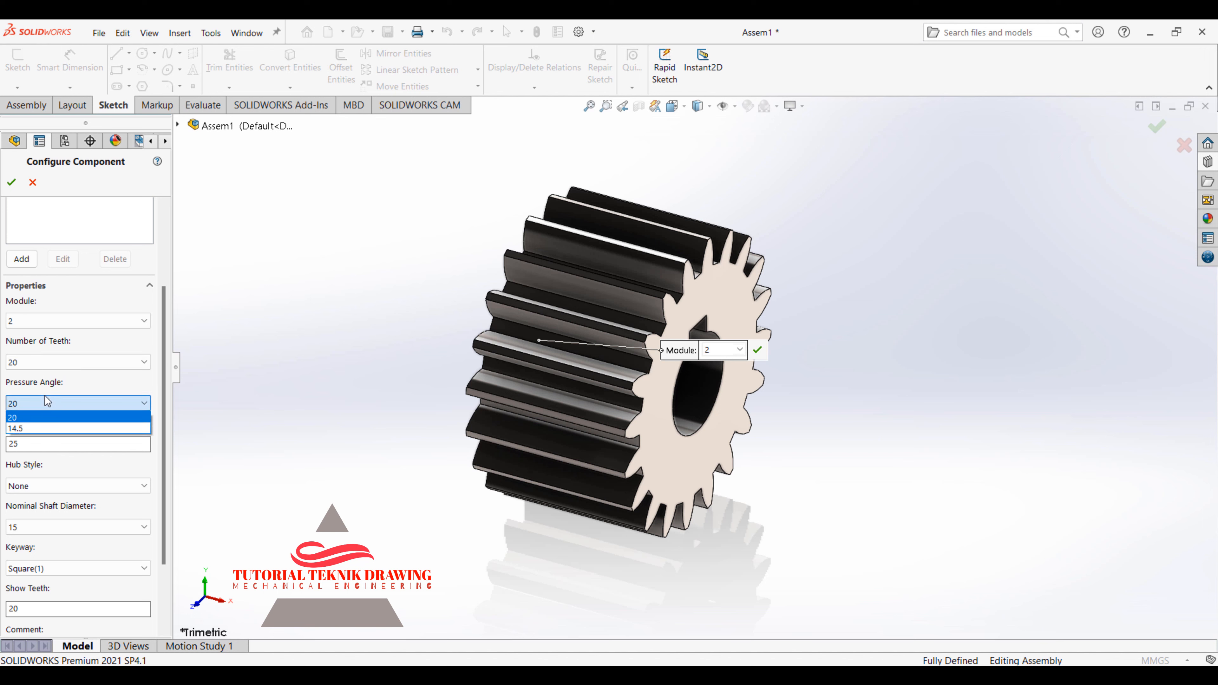
pyautogui.click(38, 428)
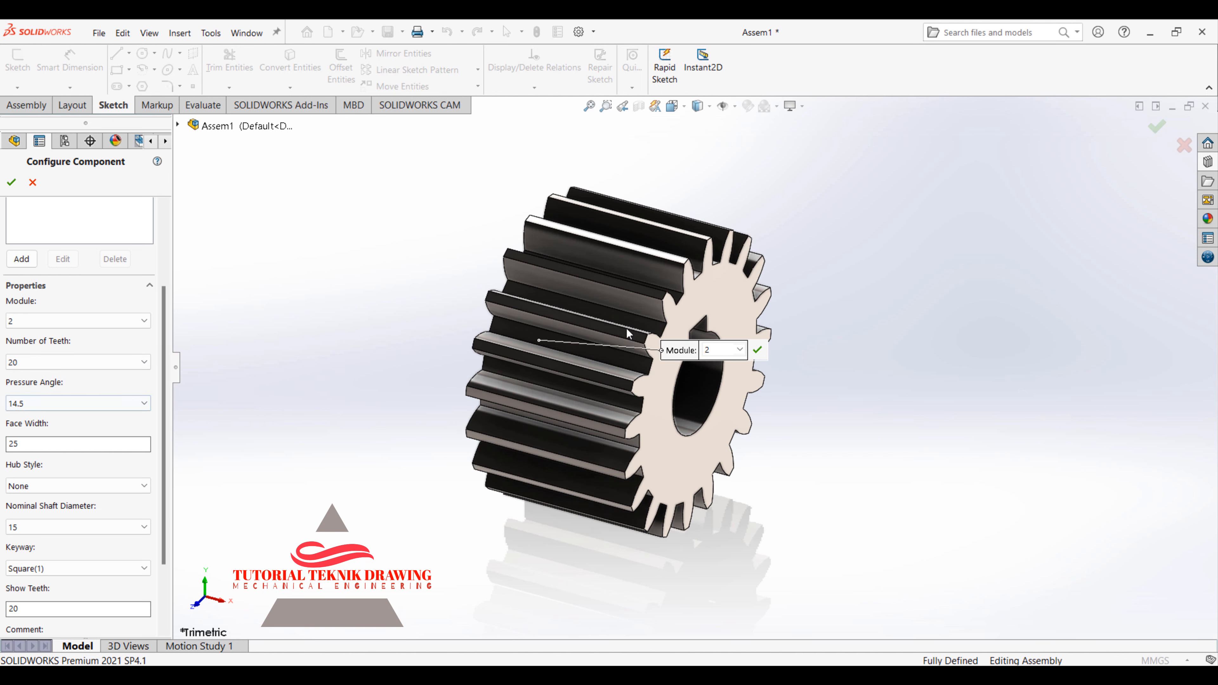
pyautogui.click(120, 403)
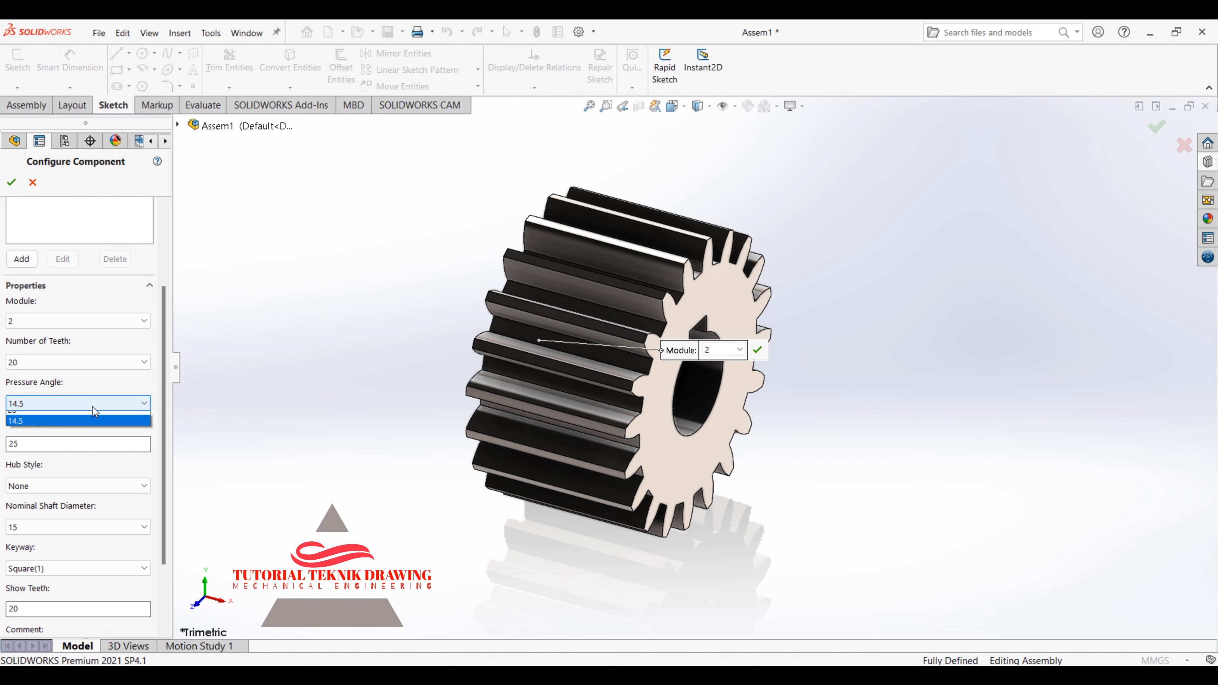
pyautogui.click(48, 417)
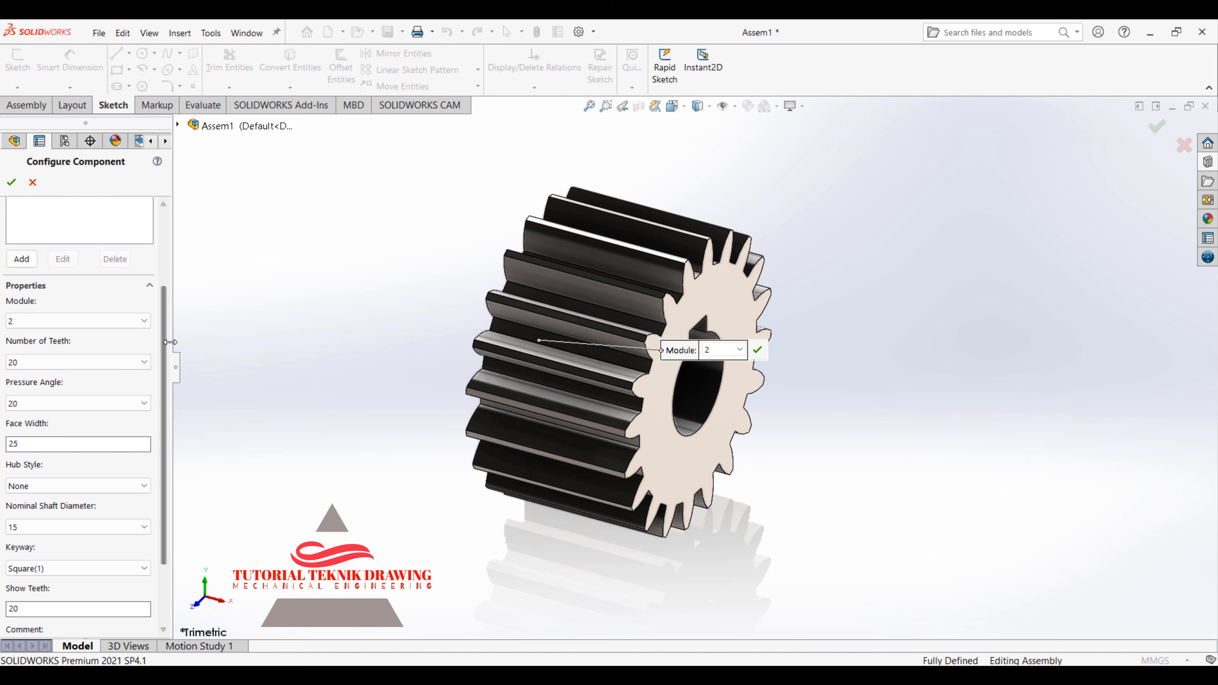
# Set the spur gear's face width to 30 and update the preview
pyautogui.scroll(-3, 95, 382)
pyautogui.click(90, 373)
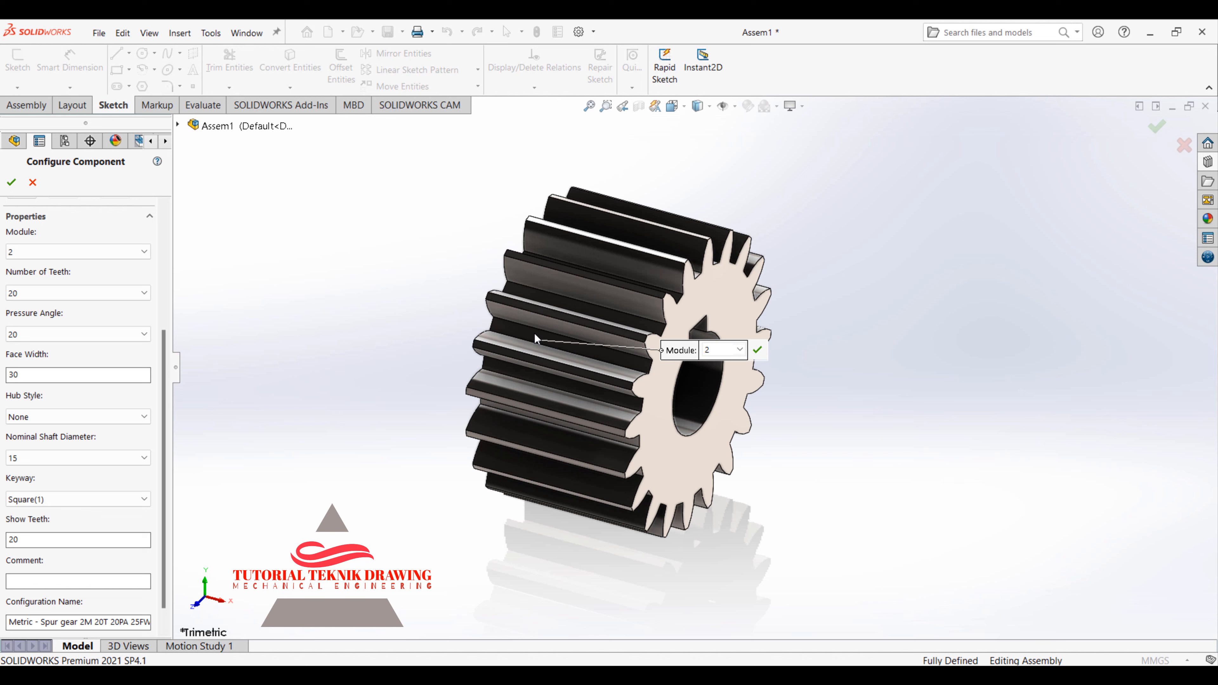
pyautogui.click(72, 334)
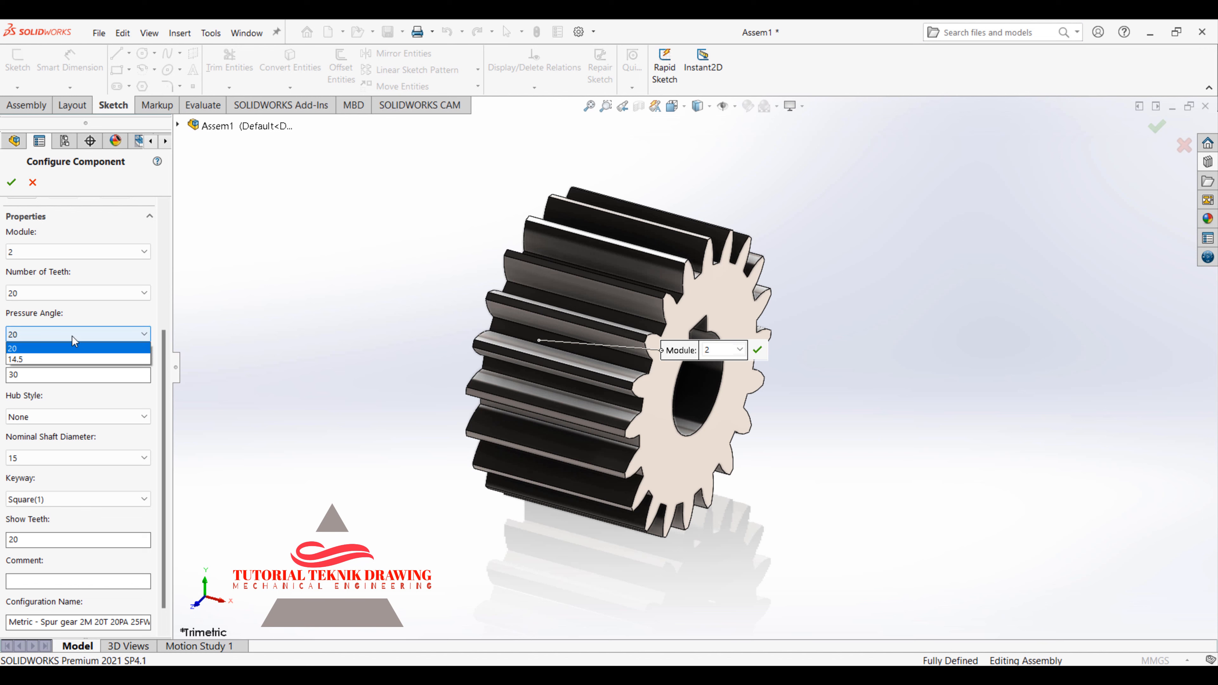
pyautogui.click(71, 334)
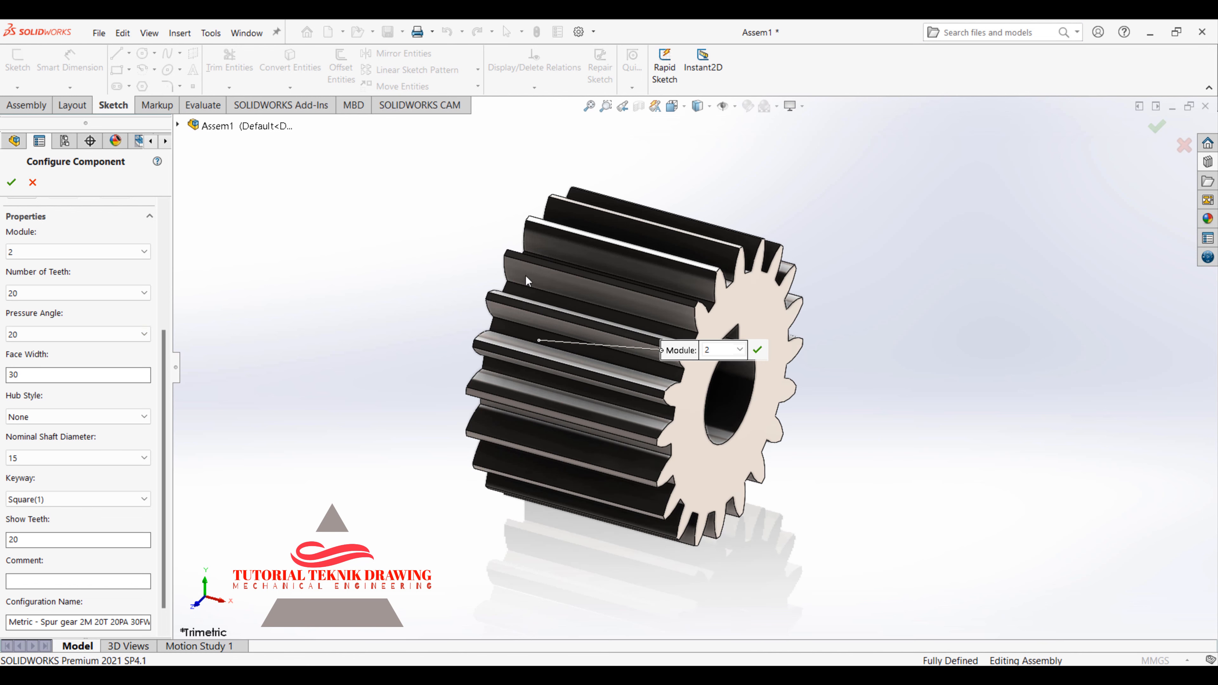
# Check the hub style and nominal shaft diameter choices, and accept the spur gear without adding further copies
pyautogui.scroll(-1, 120, 408)
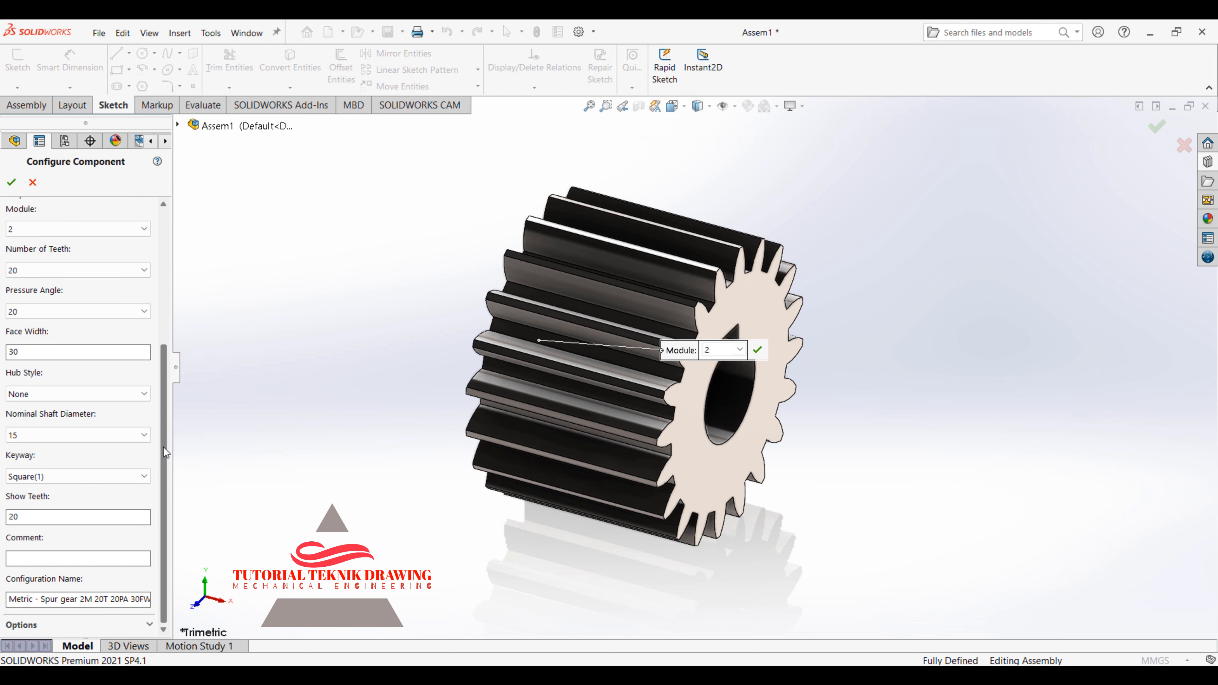
pyautogui.click(88, 394)
pyautogui.click(87, 394)
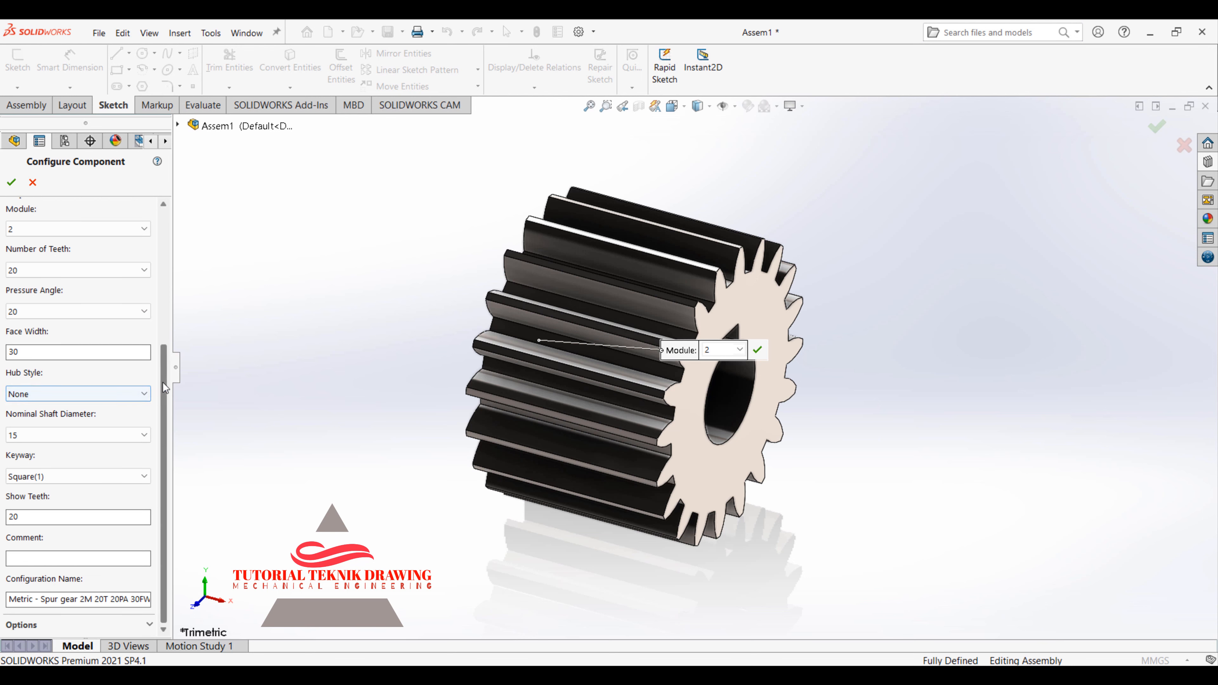
pyautogui.click(90, 434)
pyautogui.click(91, 436)
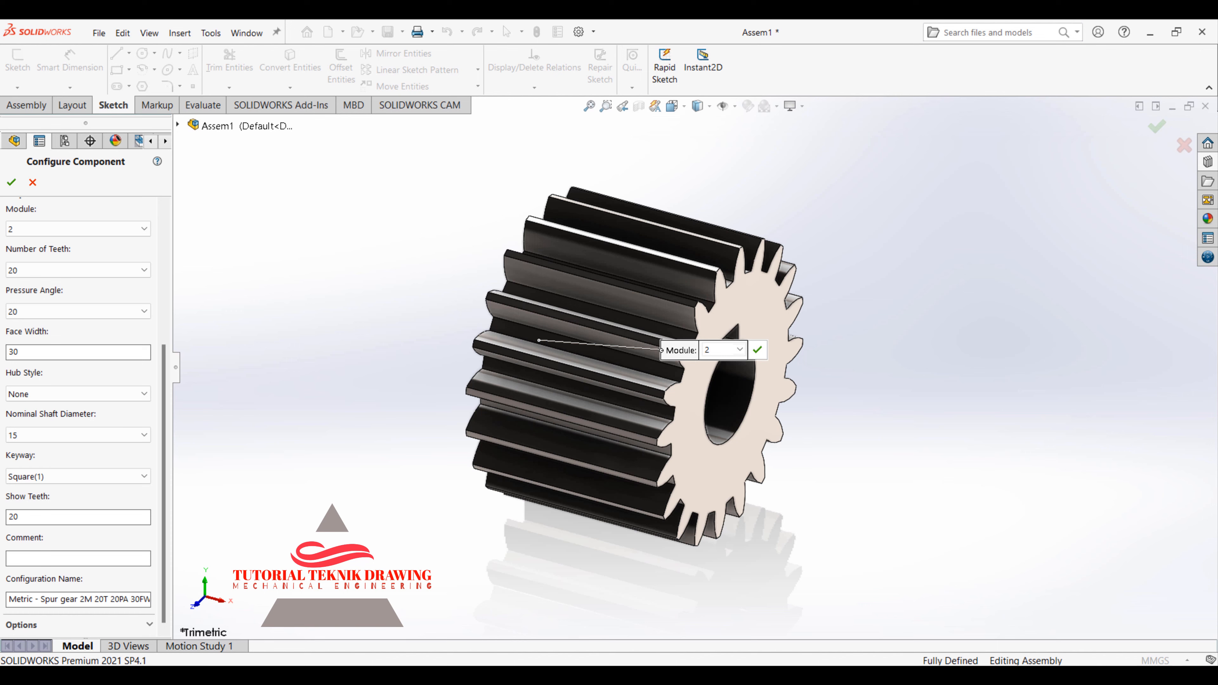
pyautogui.press('Return')
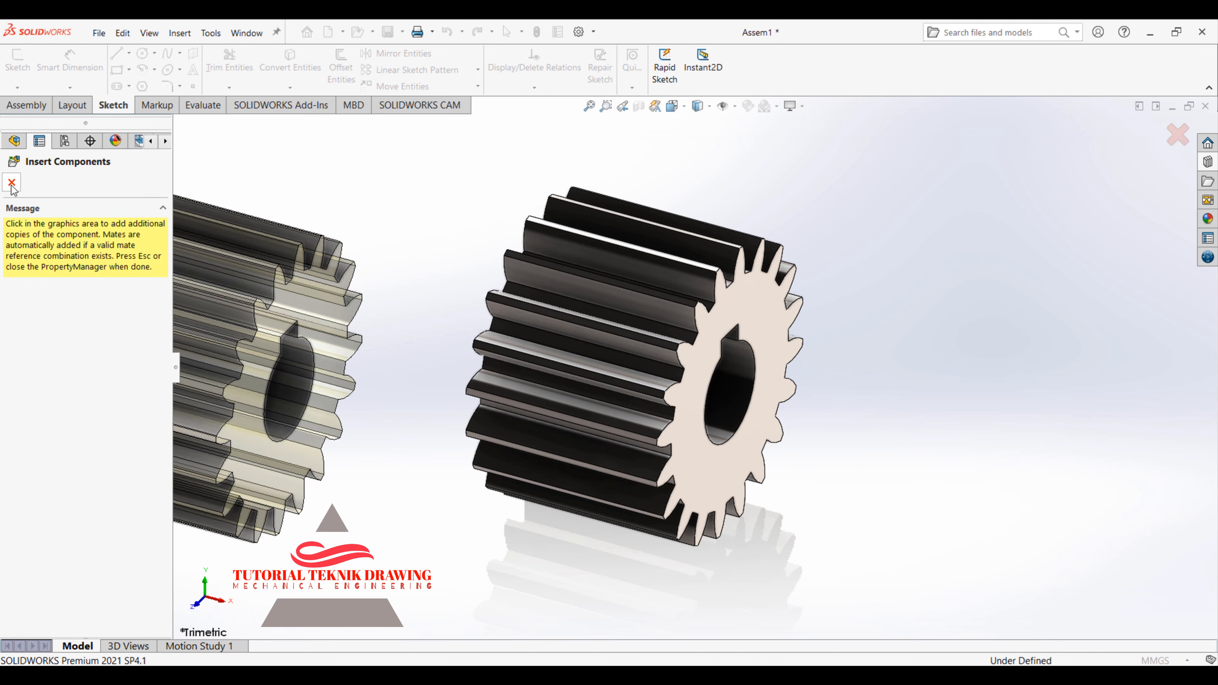
pyautogui.press('Escape')
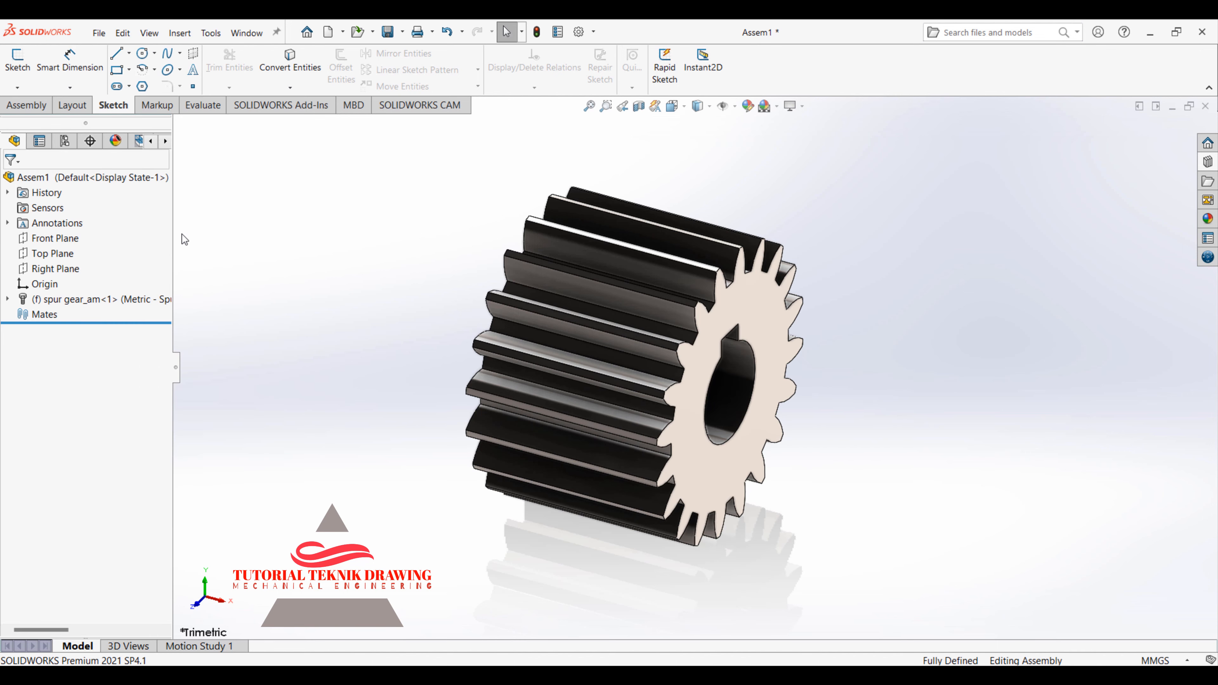
# Reopen the Toolbox configuration of the inserted spur gear and bring its shaft properties into view
pyautogui.rightClick(85, 303)
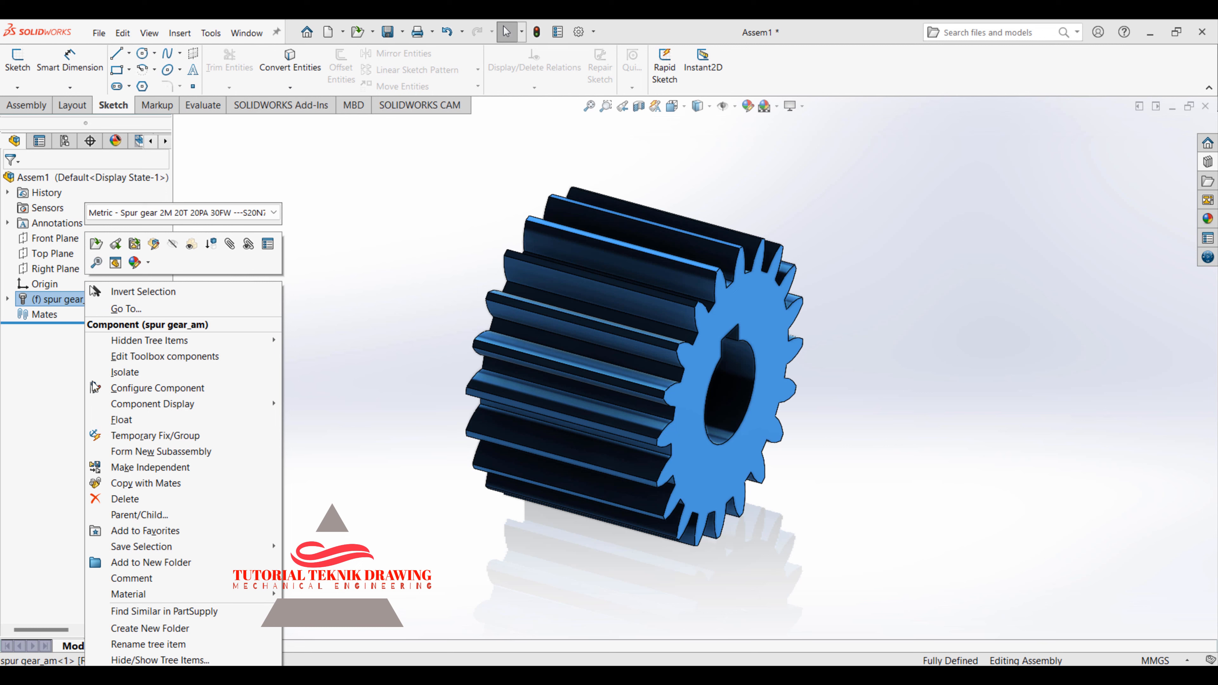
pyautogui.click(143, 361)
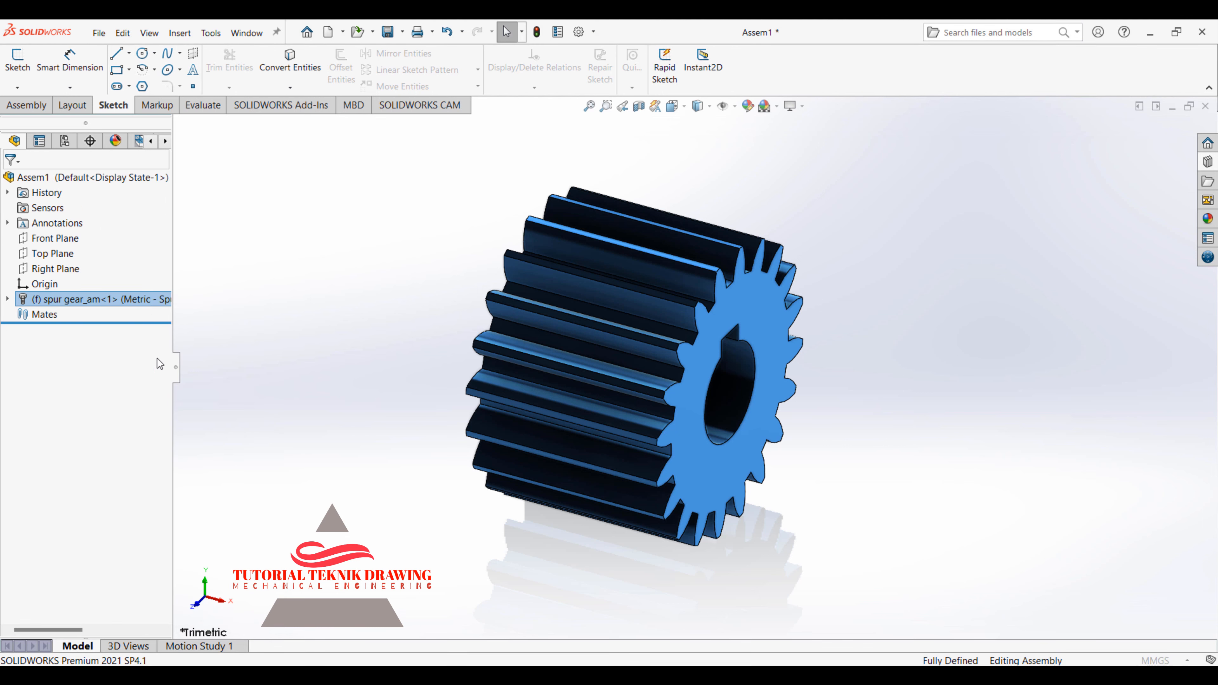
pyautogui.moveTo(164, 340); pyautogui.dragTo(164, 473)
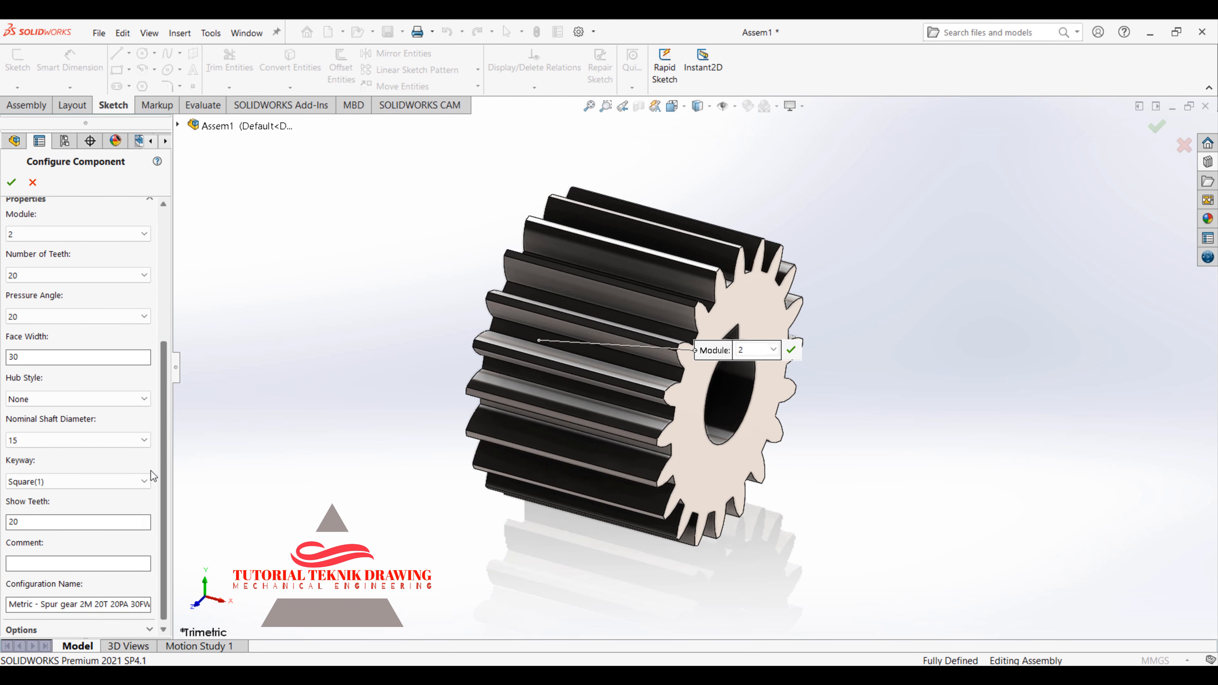
# Set the spur gear's nominal shaft diameter to 20
pyautogui.click(48, 435)
pyautogui.click(48, 436)
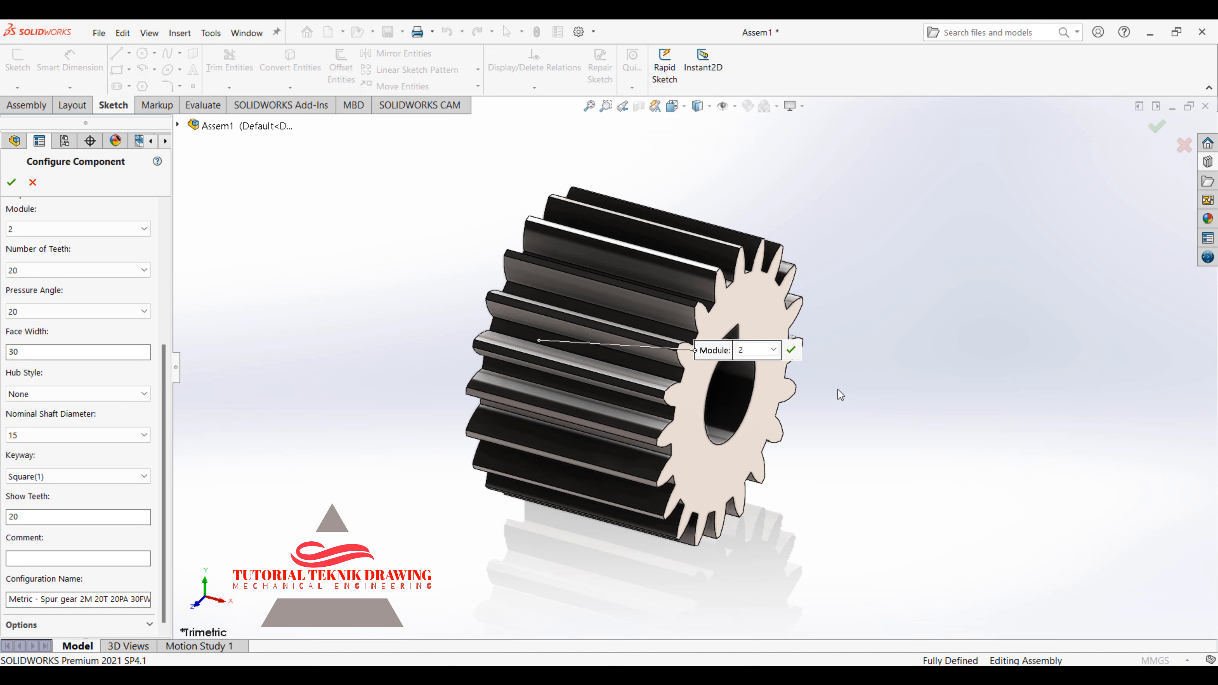
pyautogui.rightClick(864, 288)
pyautogui.click(828, 269)
pyautogui.click(37, 439)
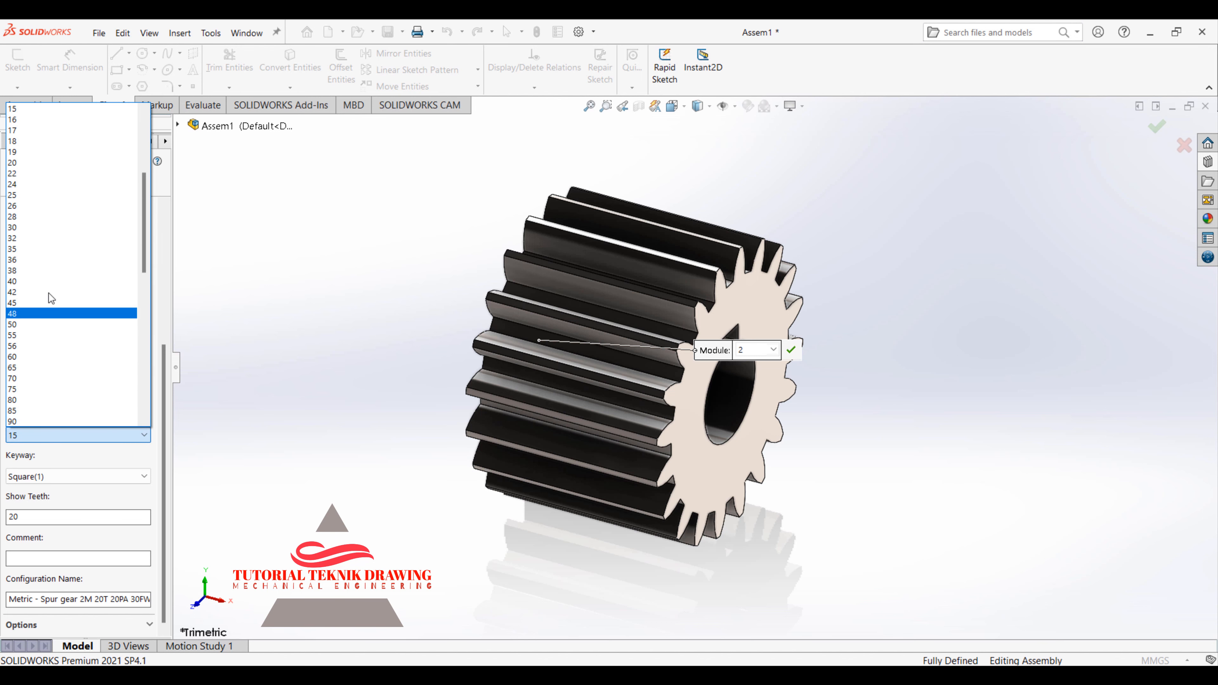
pyautogui.click(27, 163)
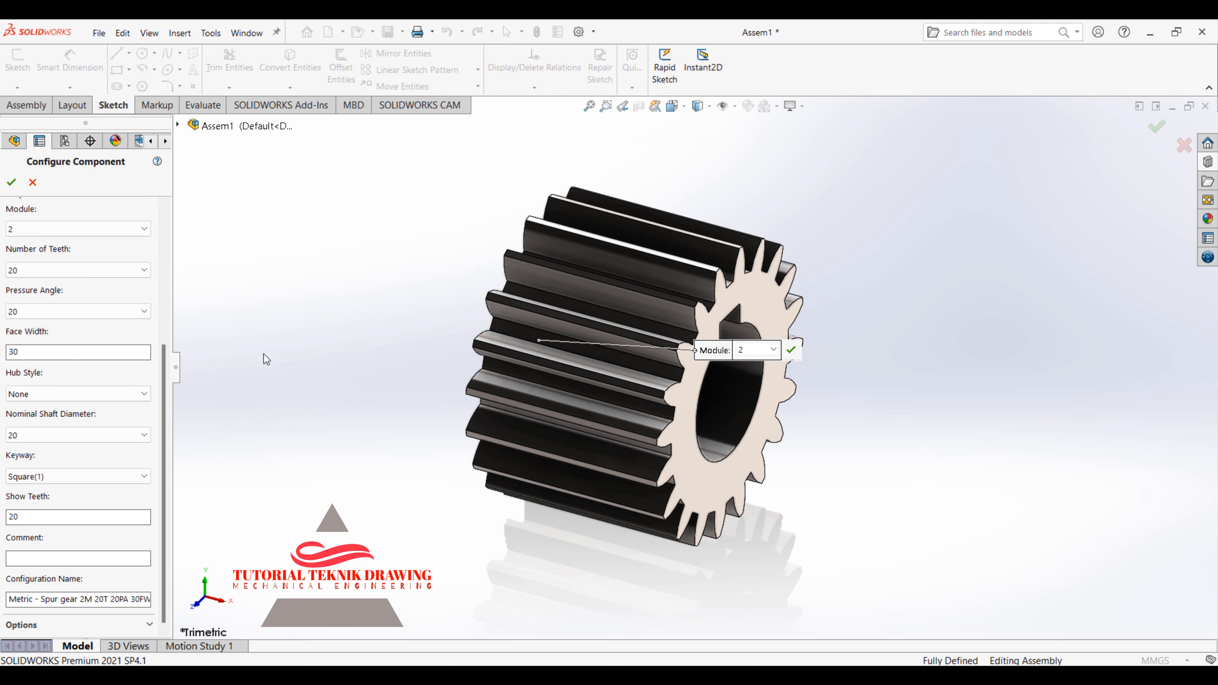
# Set the spur gear's nominal shaft diameter to 15
pyautogui.click(43, 435)
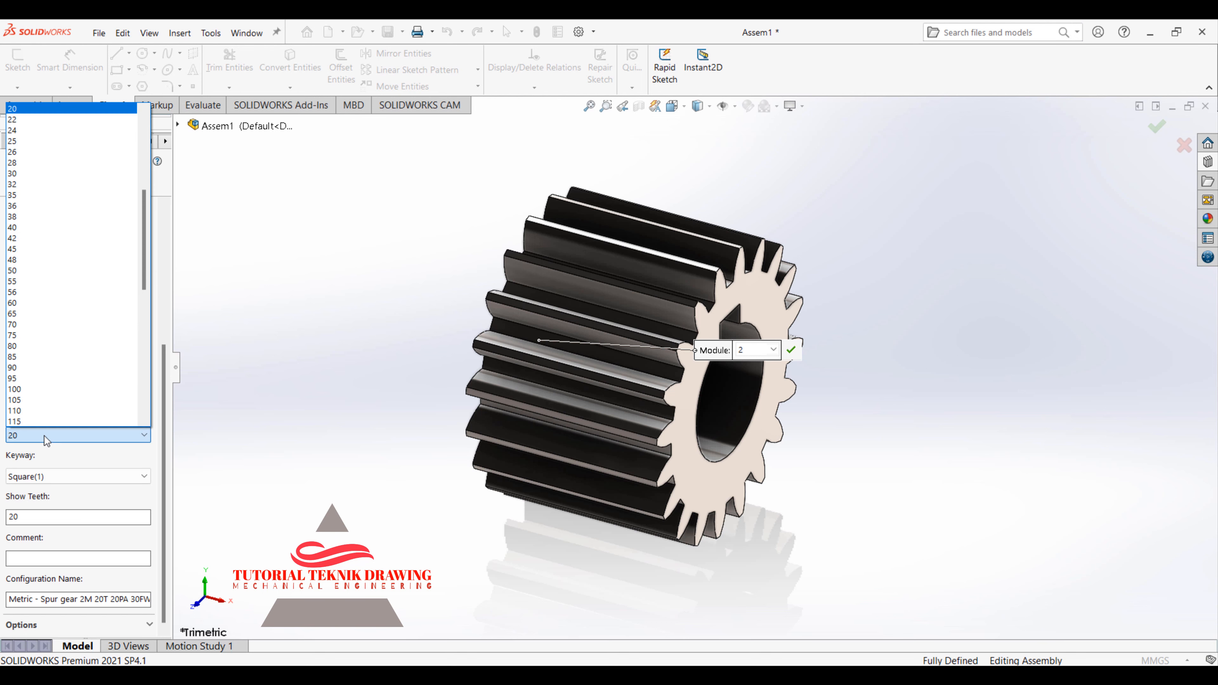
pyautogui.scroll(7, 96, 263)
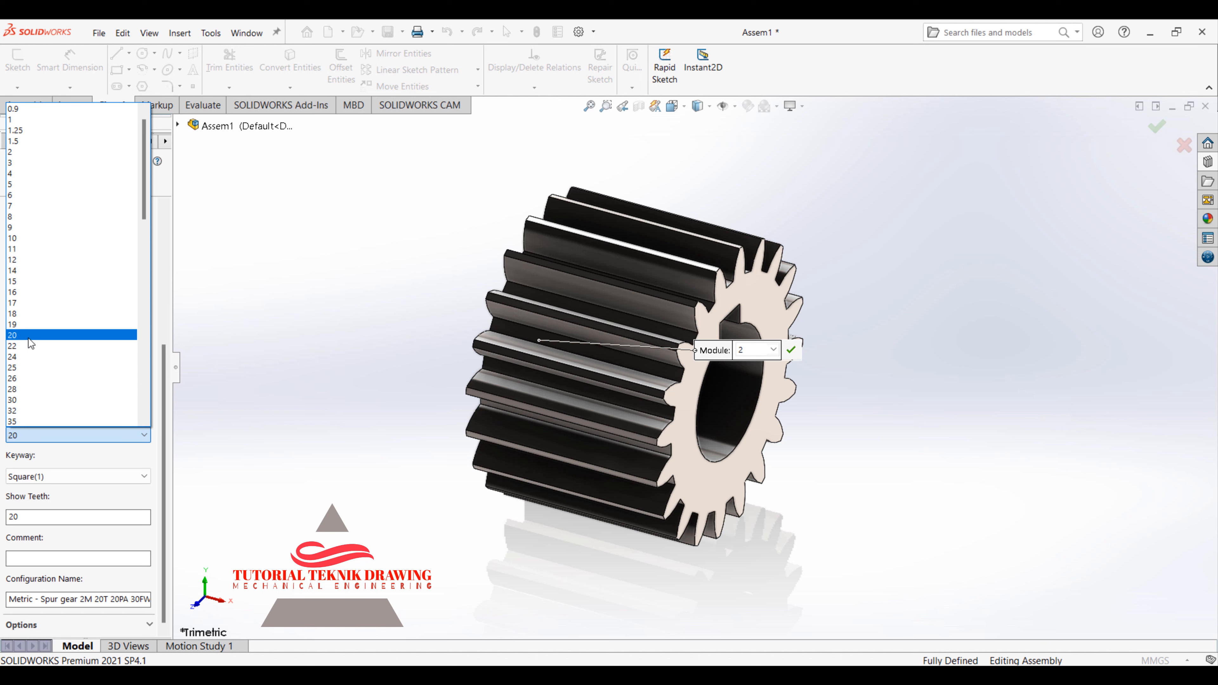
pyautogui.click(22, 282)
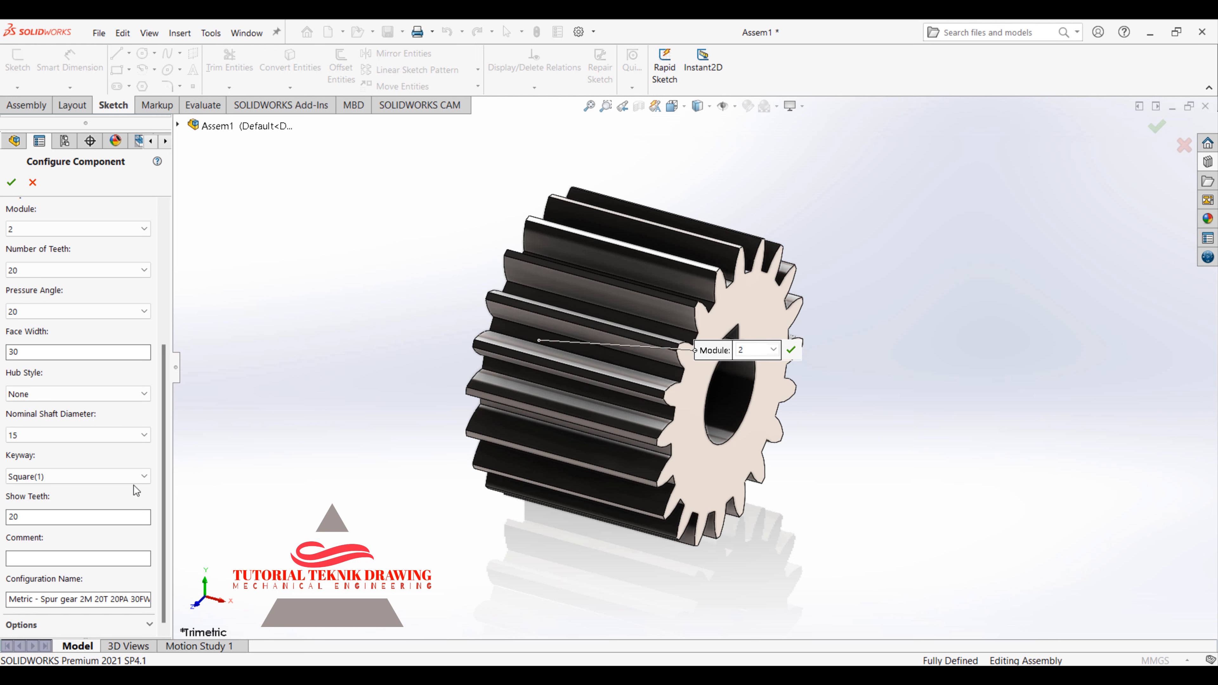
# Try the spur gear with its keyway option set to None
pyautogui.click(114, 481)
pyautogui.click(65, 501)
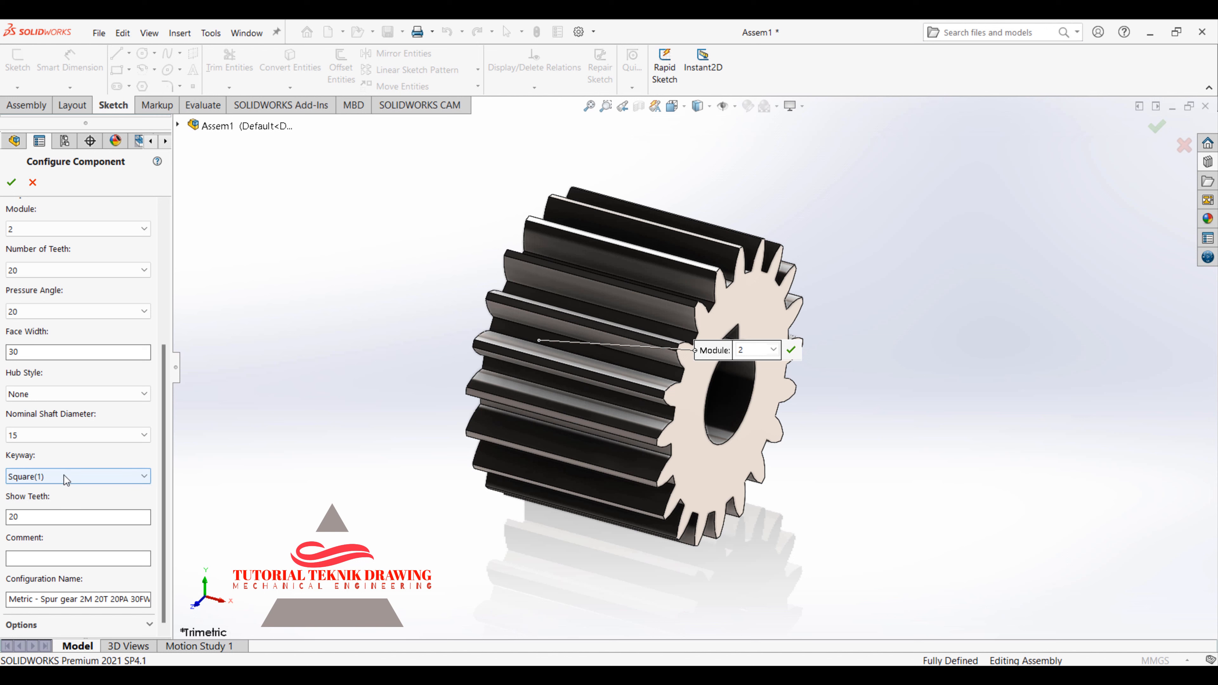
pyautogui.click(67, 480)
pyautogui.click(55, 489)
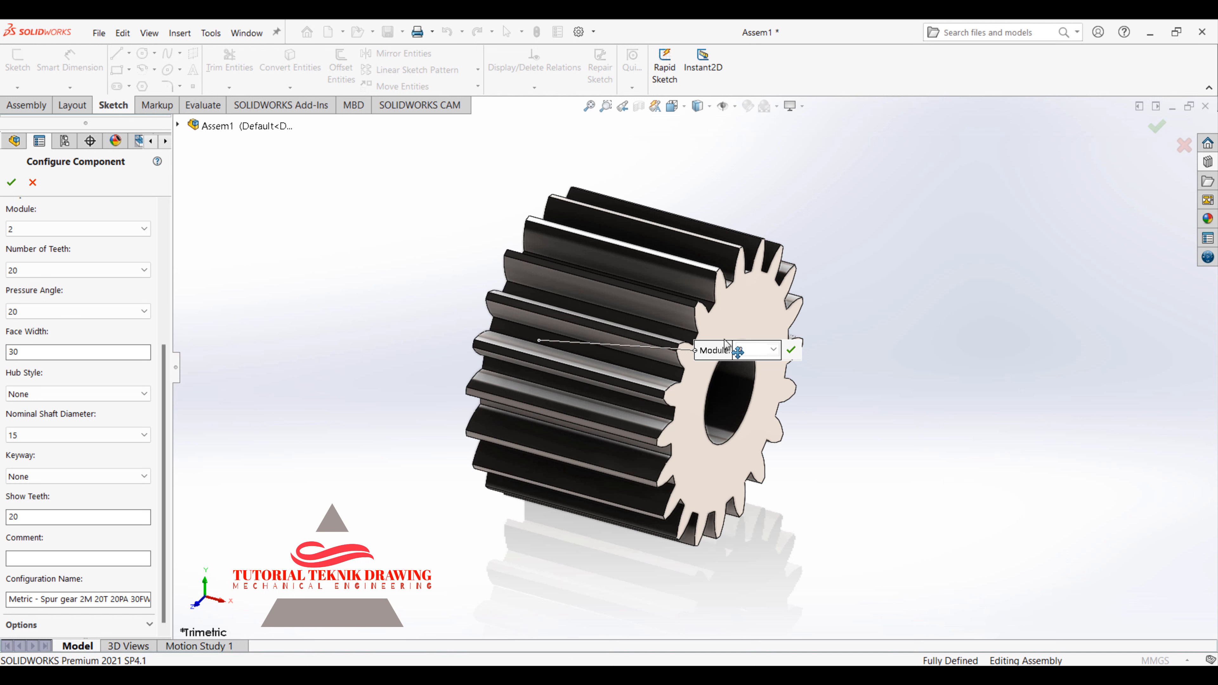
# Set the spur gear's keyway to Square(1) and accept the component configuration
pyautogui.click(88, 477)
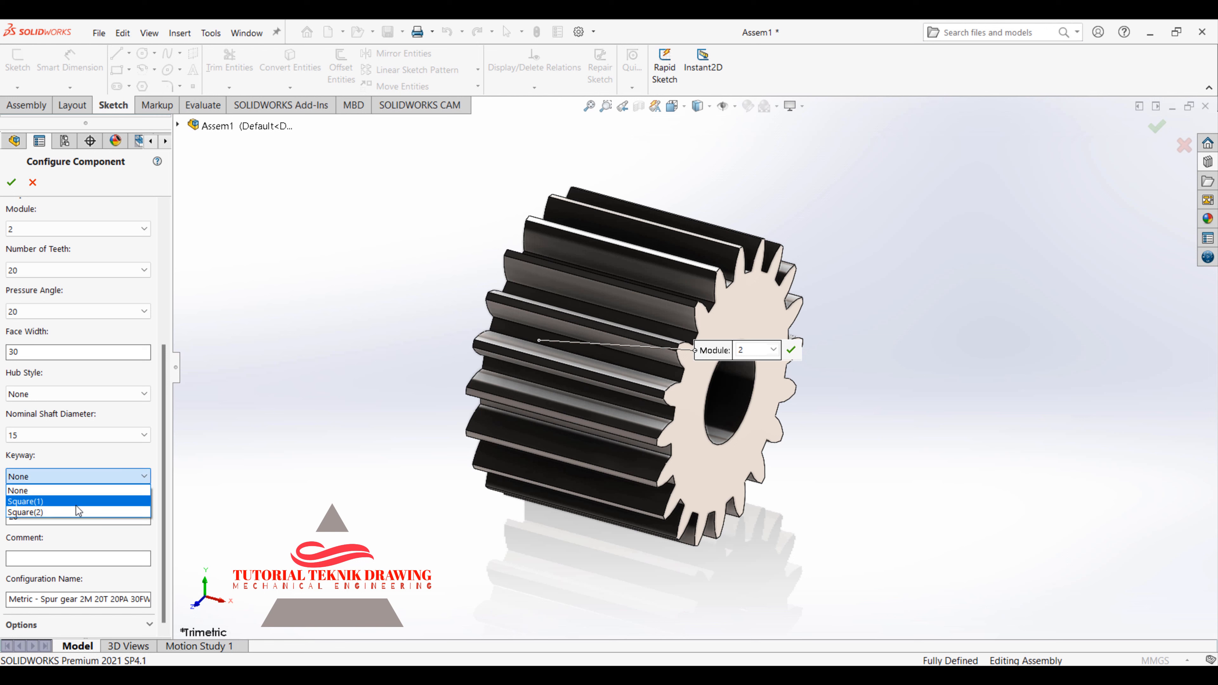
pyautogui.click(76, 504)
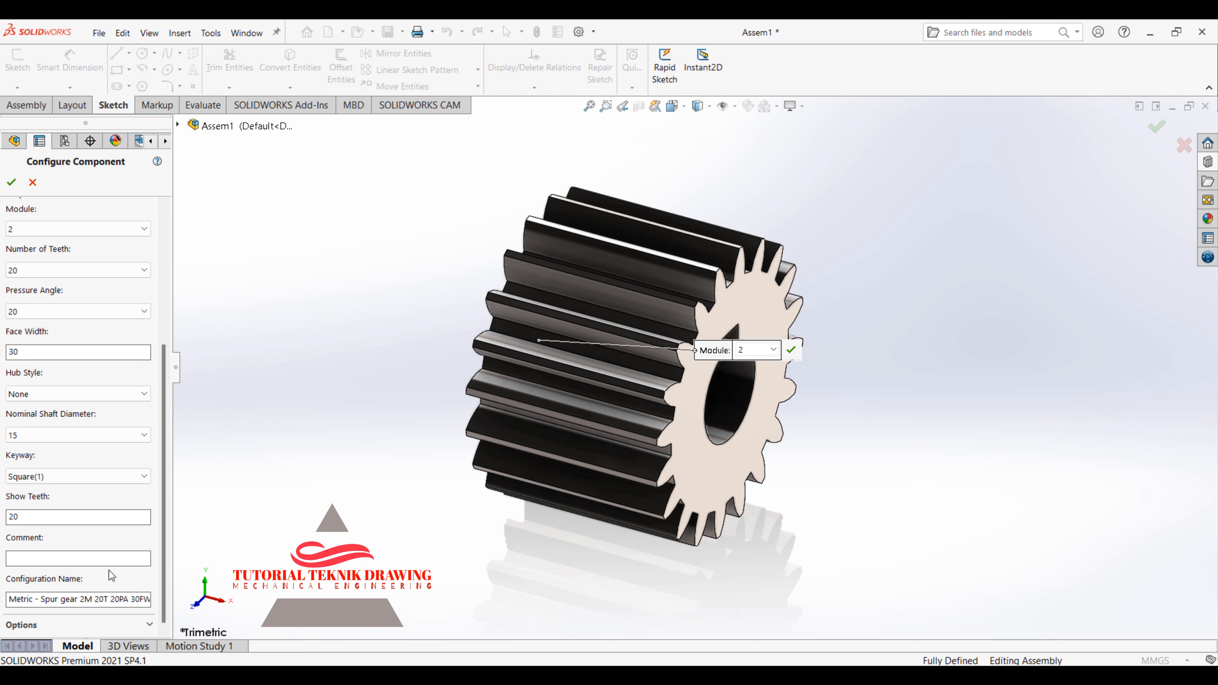
pyautogui.click(107, 525)
pyautogui.click(11, 182)
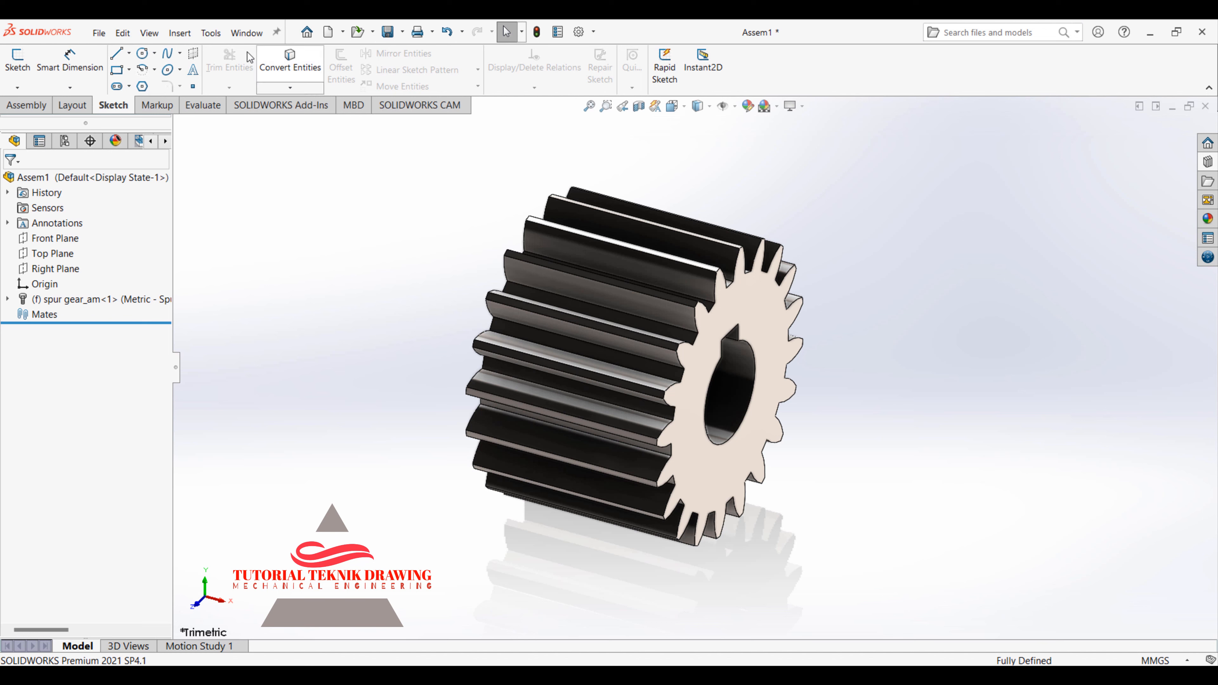
# Create a new document from the Part template
pyautogui.click(99, 32)
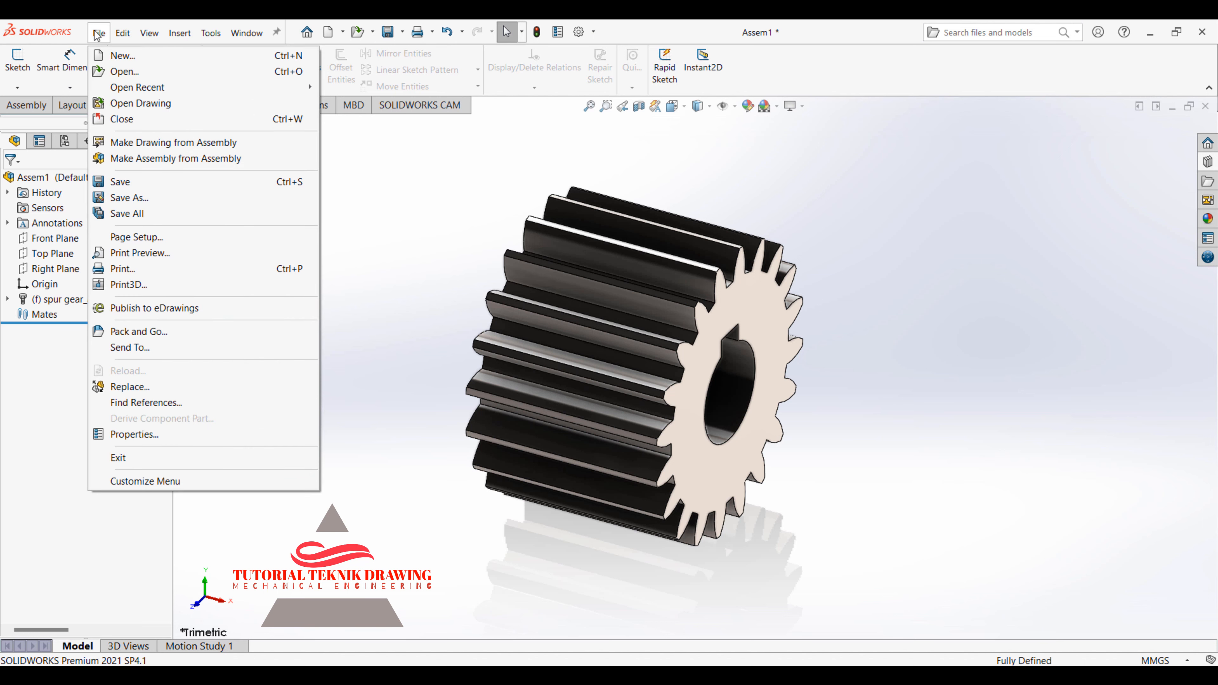
pyautogui.click(123, 57)
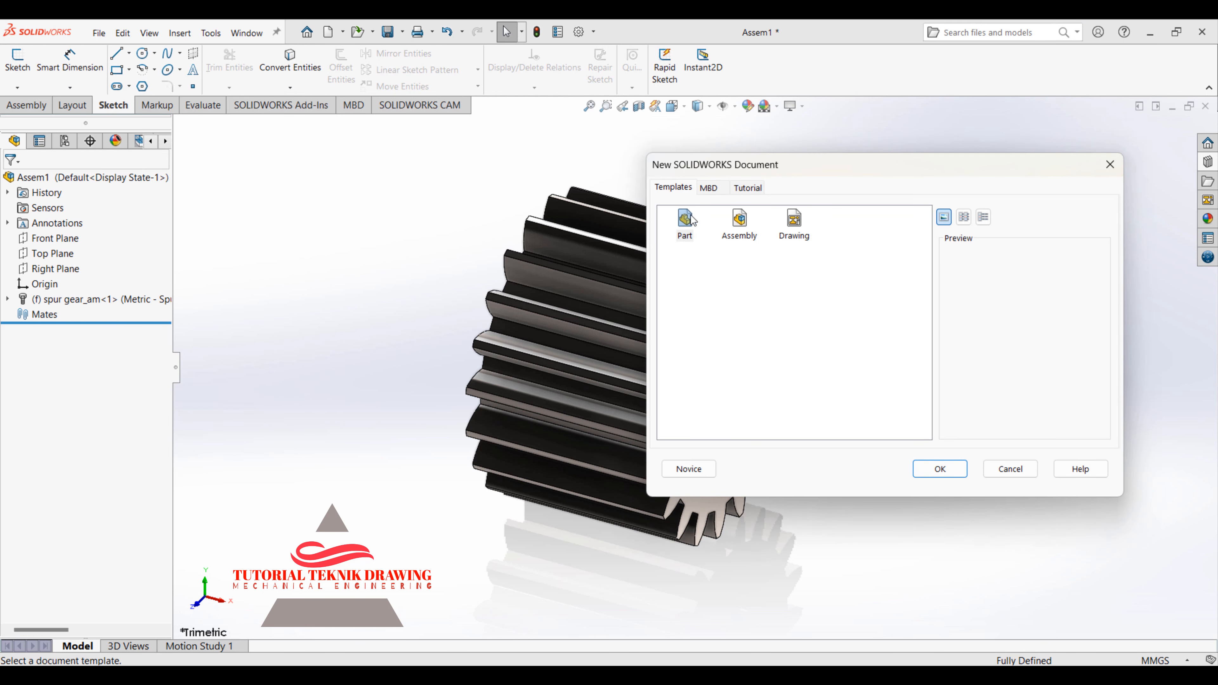
pyautogui.click(688, 220)
pyautogui.click(939, 469)
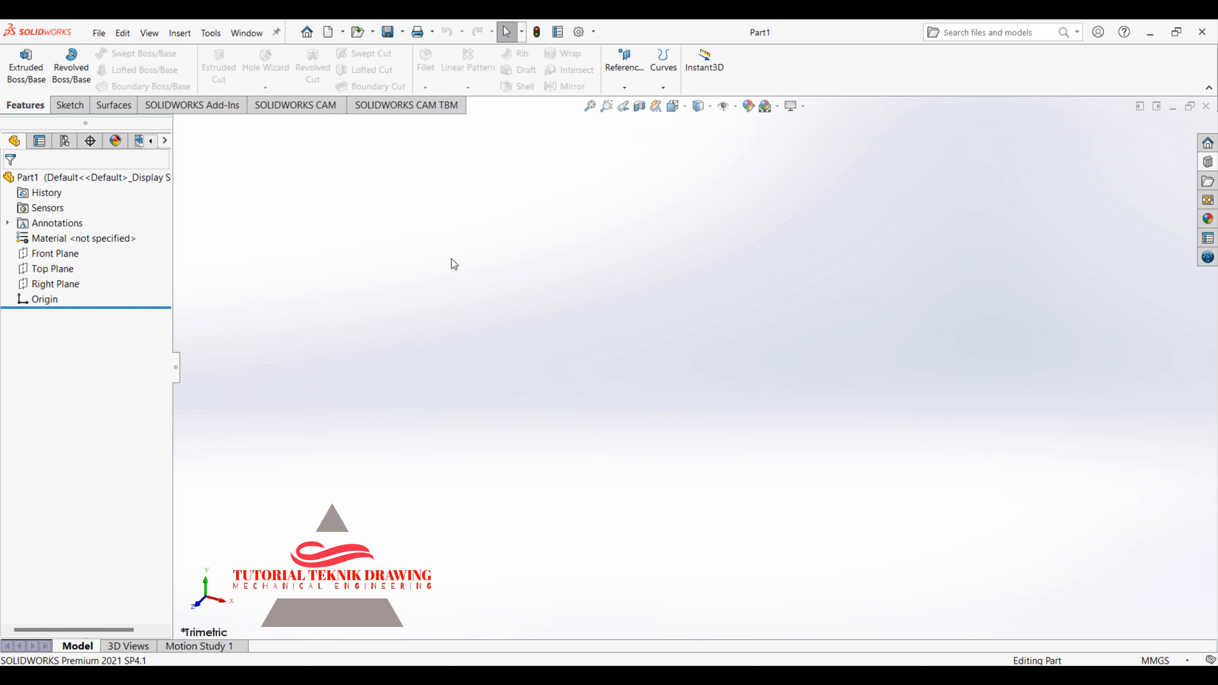
# Insert the ANSI Metric spur gear from the Design Library into the part, changing the derived part's units to those of the base part
pyautogui.click(1208, 162)
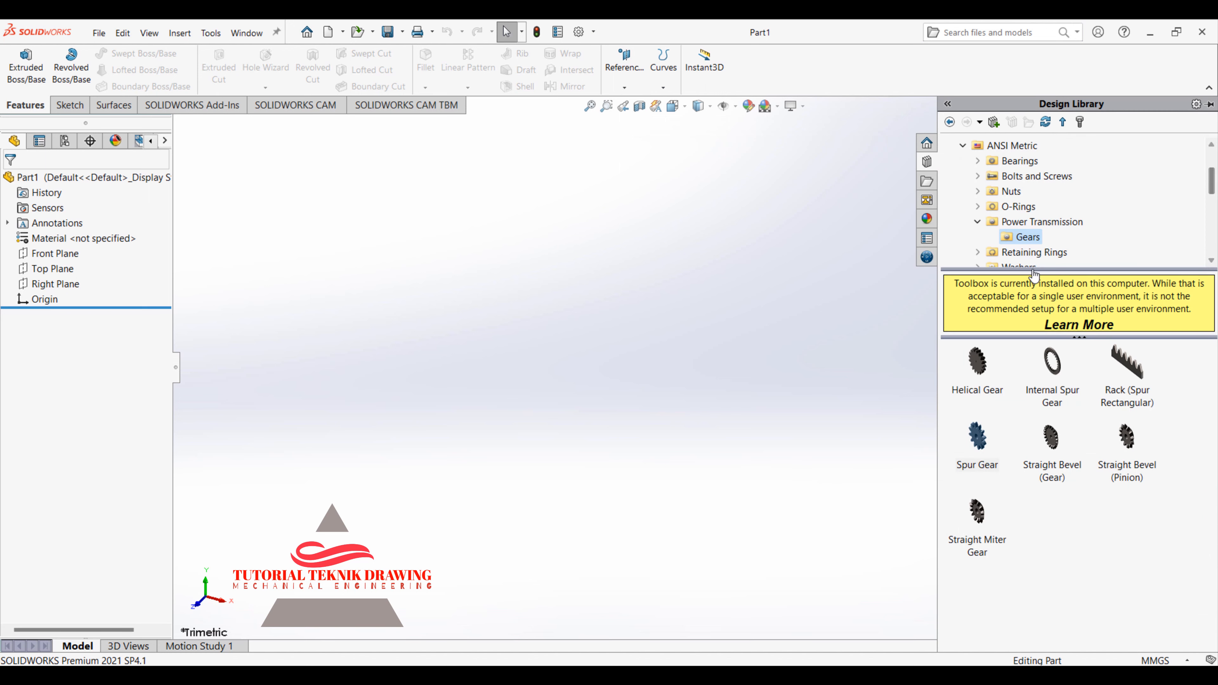
pyautogui.moveTo(988, 439); pyautogui.dragTo(617, 349)
pyautogui.click(605, 350)
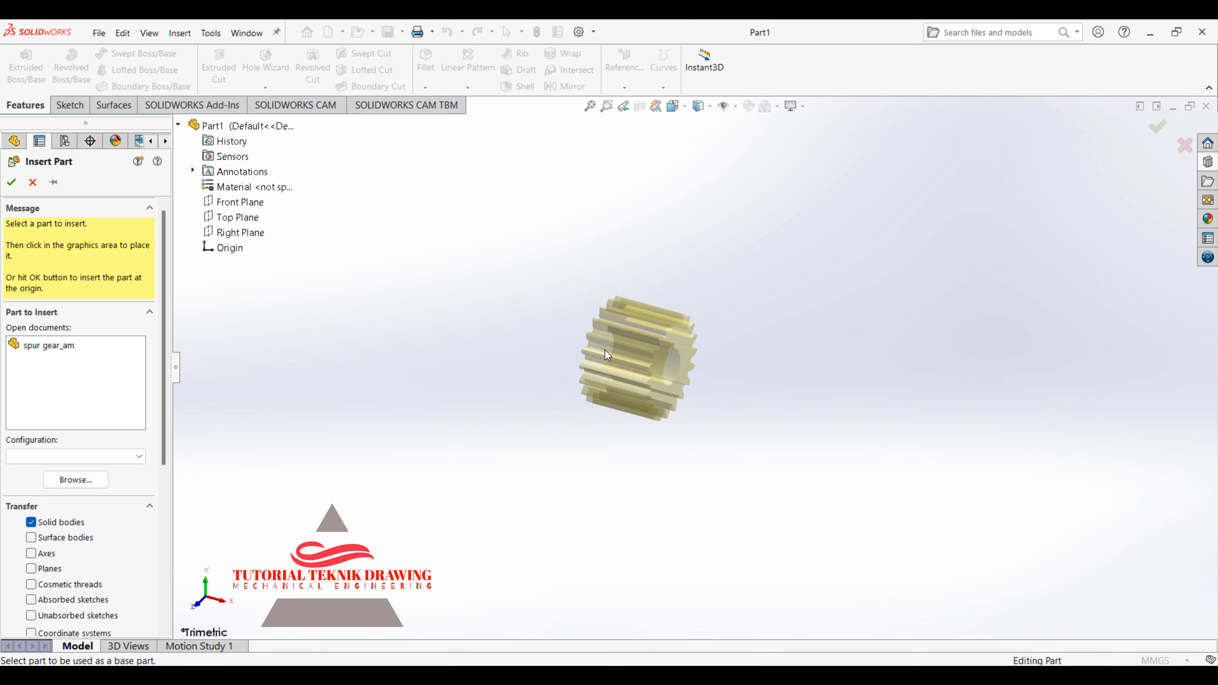
pyautogui.click(557, 357)
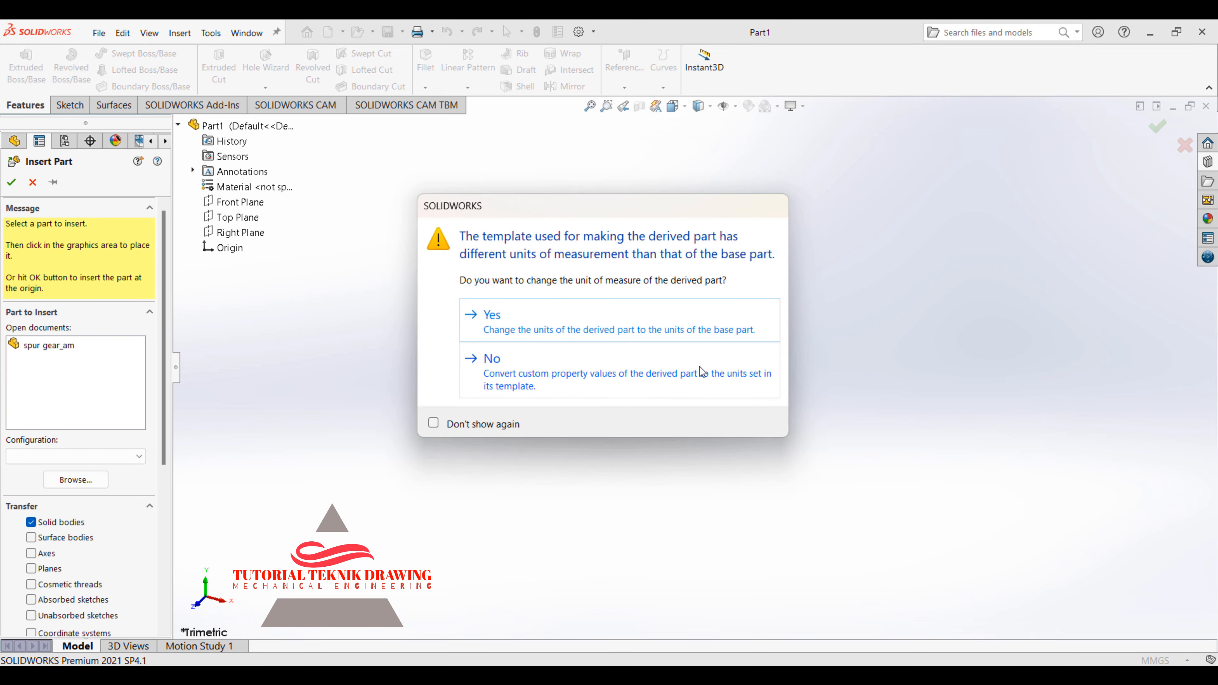
pyautogui.click(516, 318)
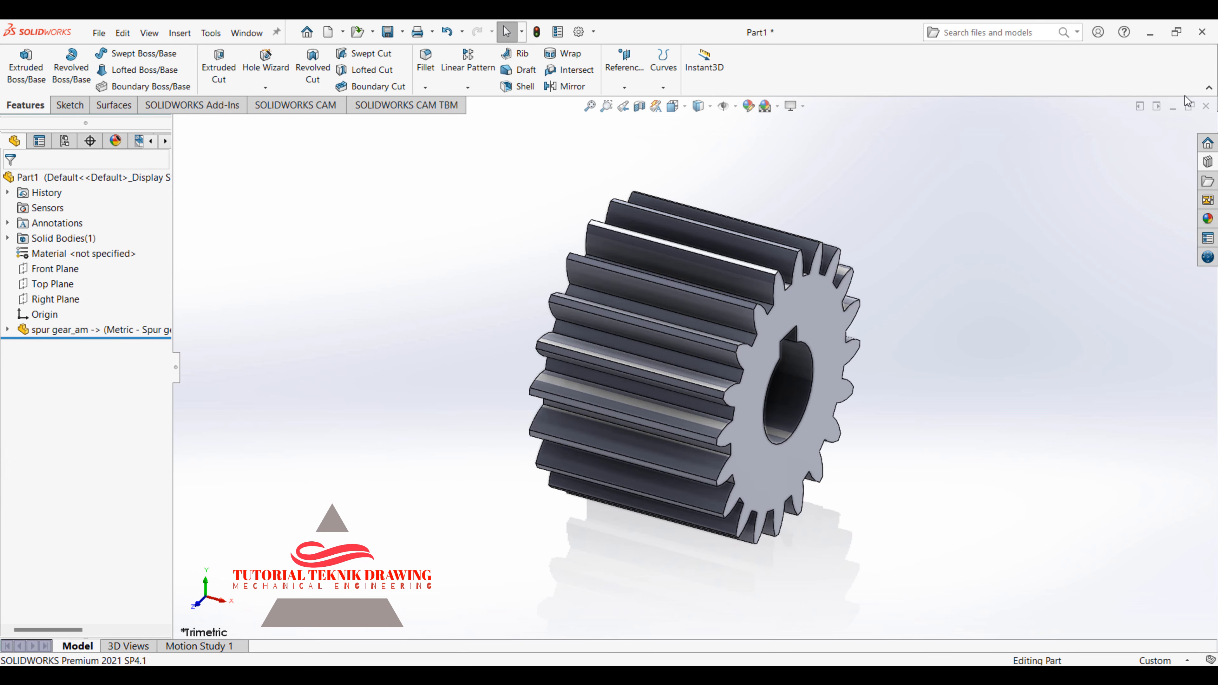
# Compare the gear in the assembly window with the one in the part, and return to the maximized part window
pyautogui.click(1173, 106)
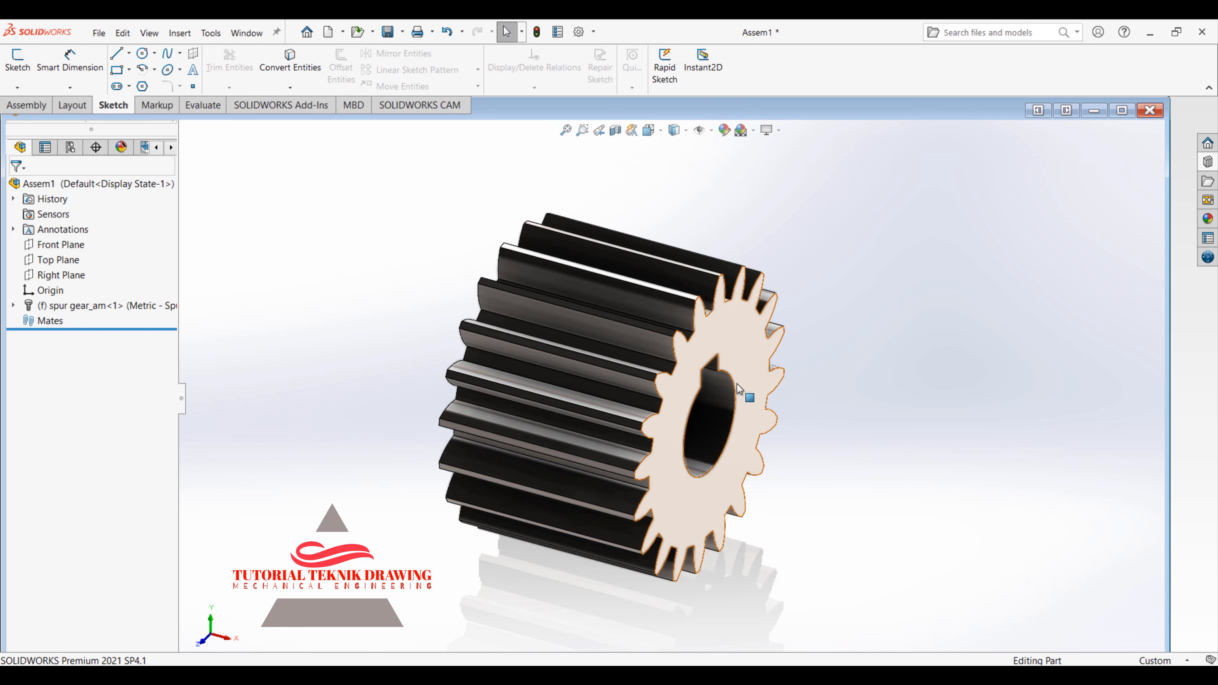
pyautogui.click(1087, 113)
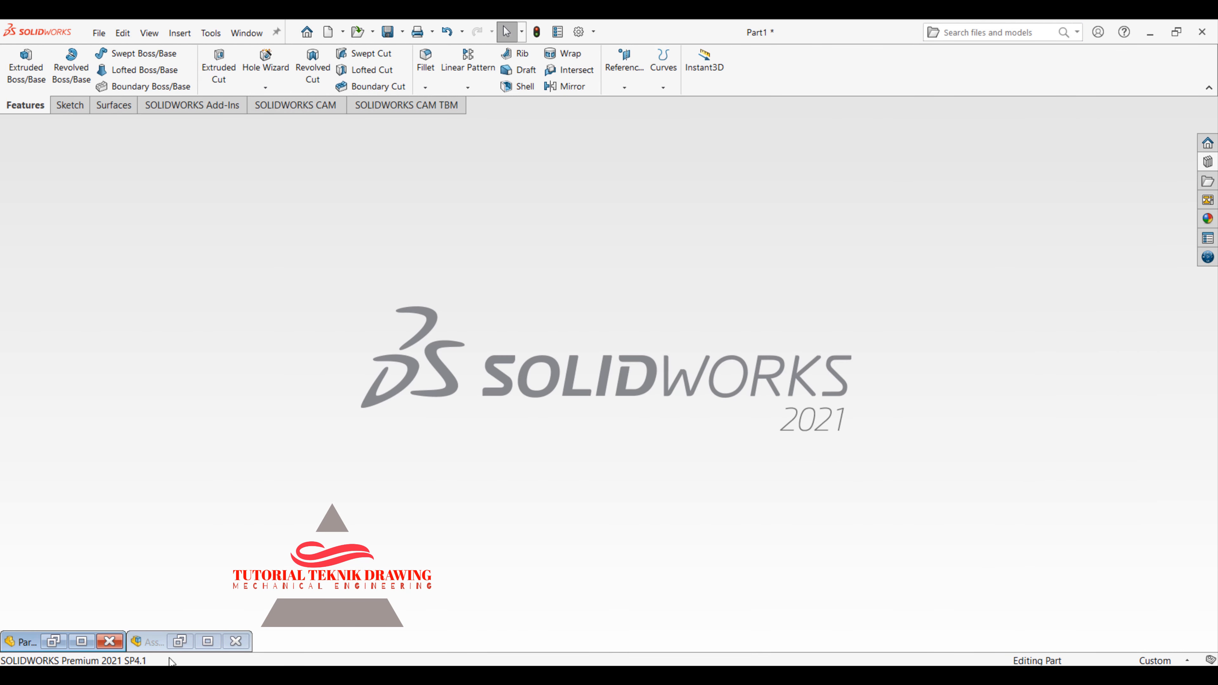
pyautogui.click(207, 641)
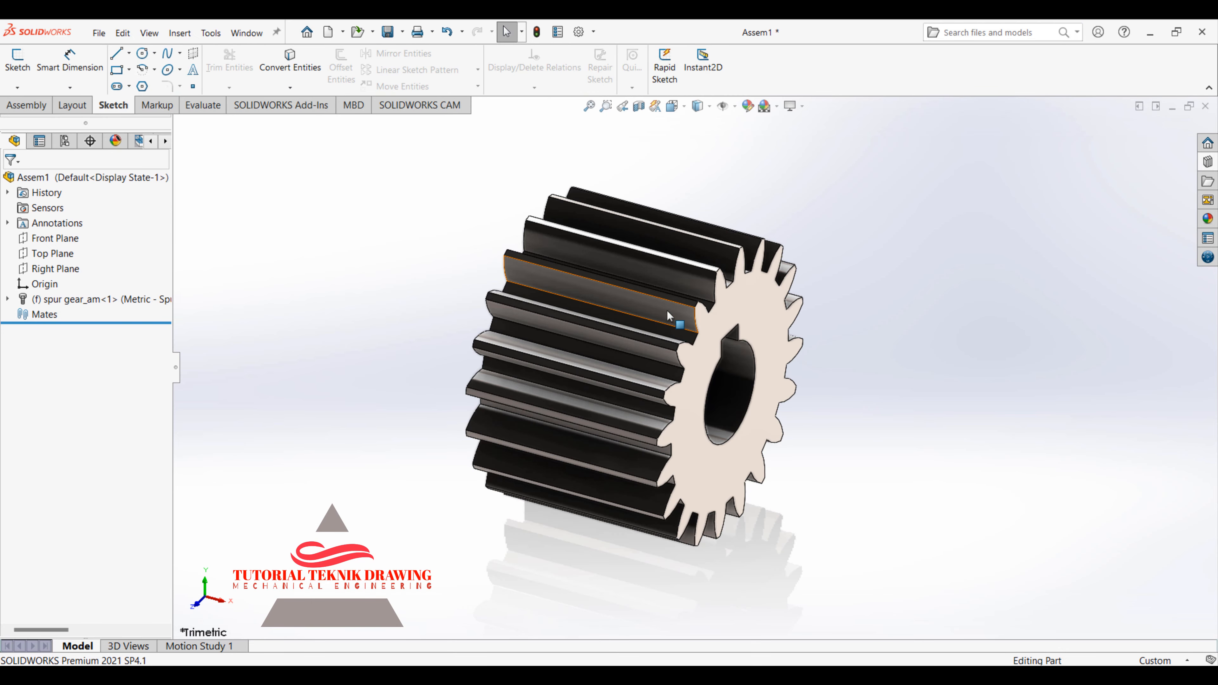
pyautogui.click(1171, 106)
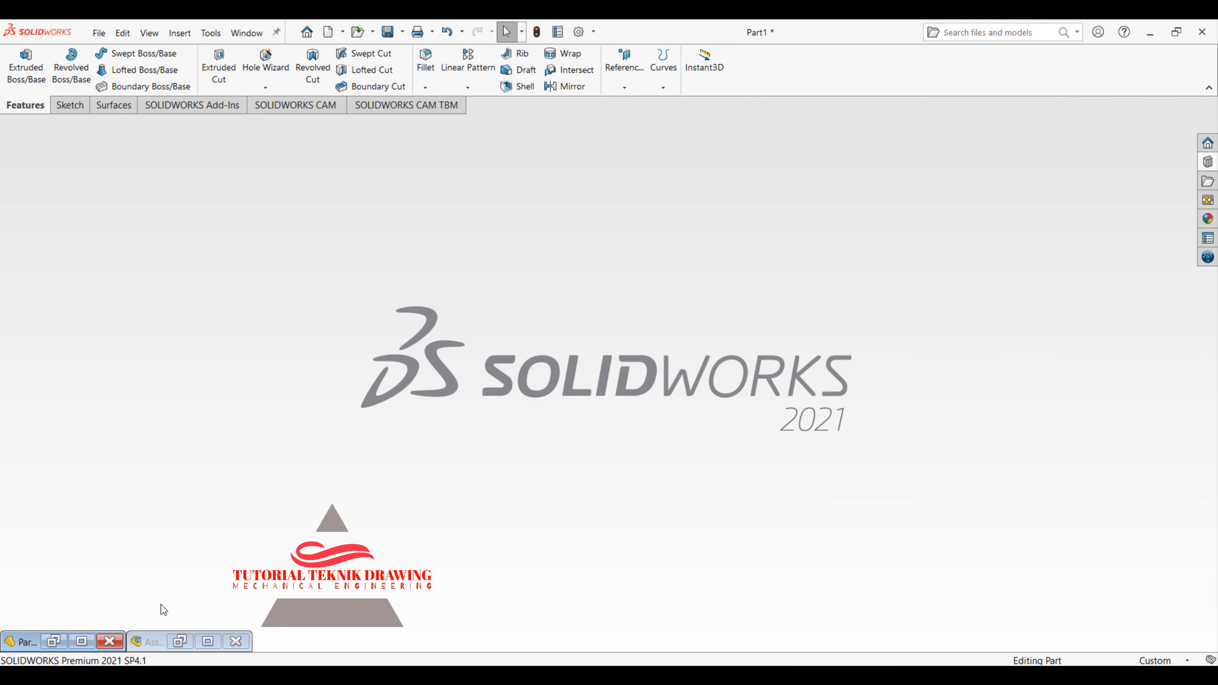
pyautogui.click(81, 642)
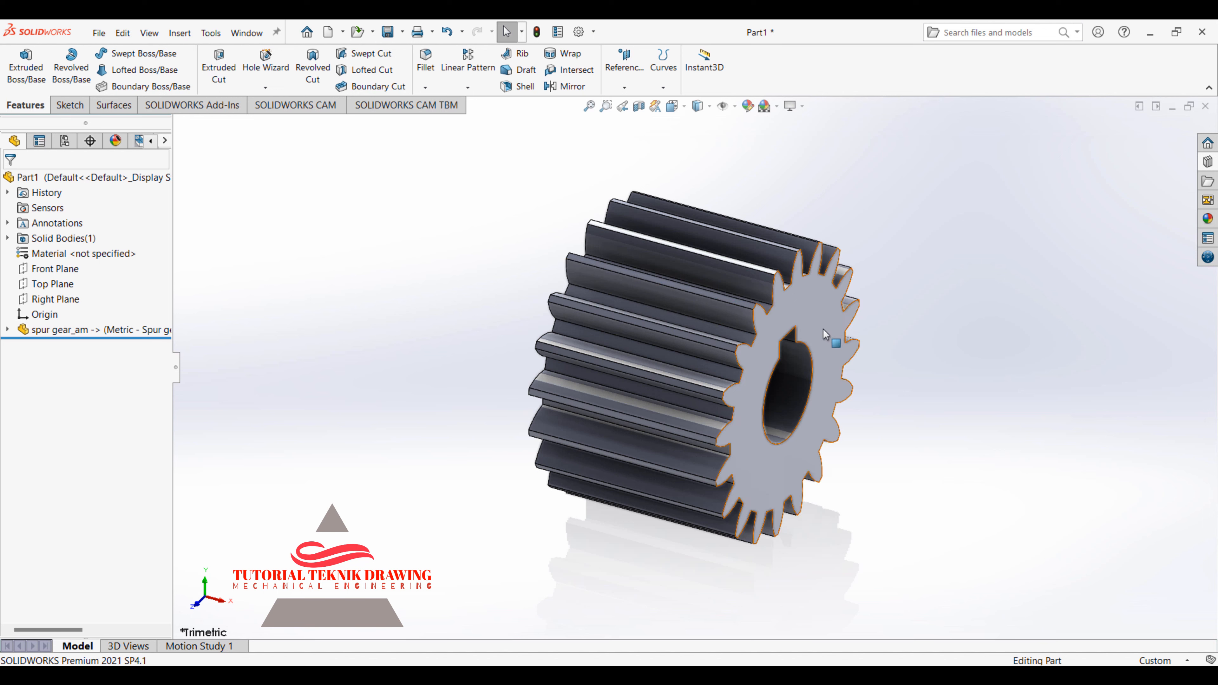
# On the gear's end face, sketch two circles concentric with the bore, the inner about 11.7 mm in radius and the outer just inside the tooth roots
pyautogui.click(820, 319)
pyautogui.click(914, 281)
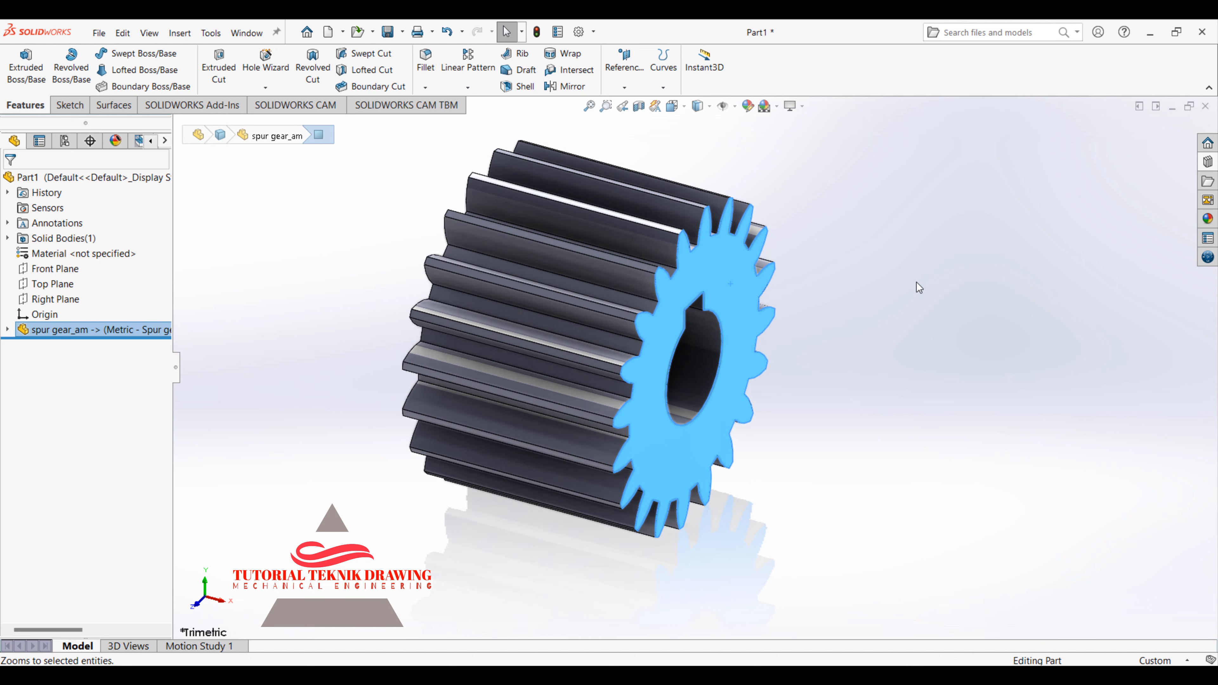
pyautogui.rightClick(730, 296)
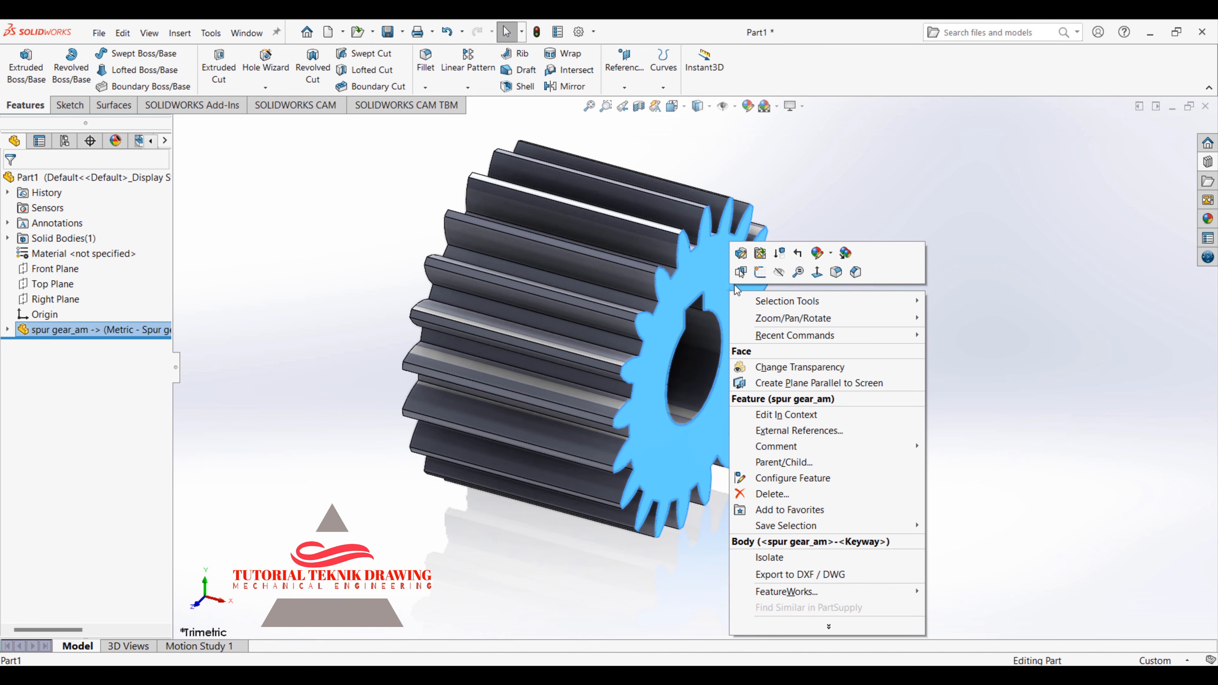
pyautogui.click(808, 270)
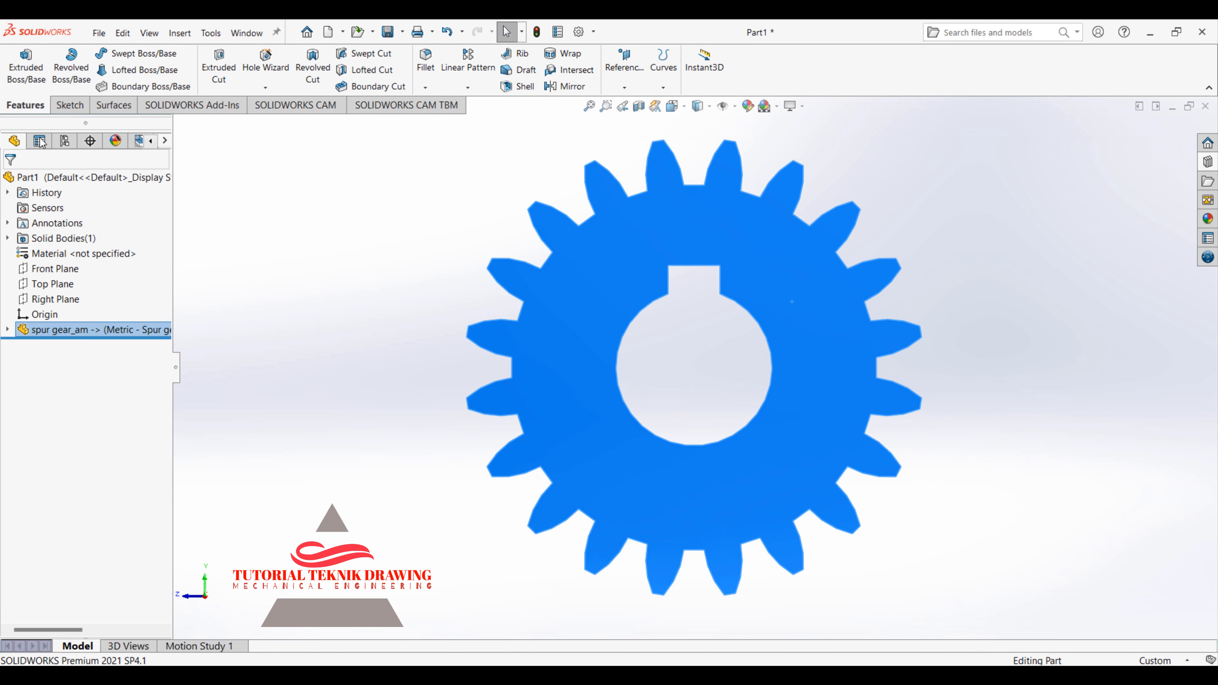
pyautogui.click(69, 105)
pyautogui.click(144, 53)
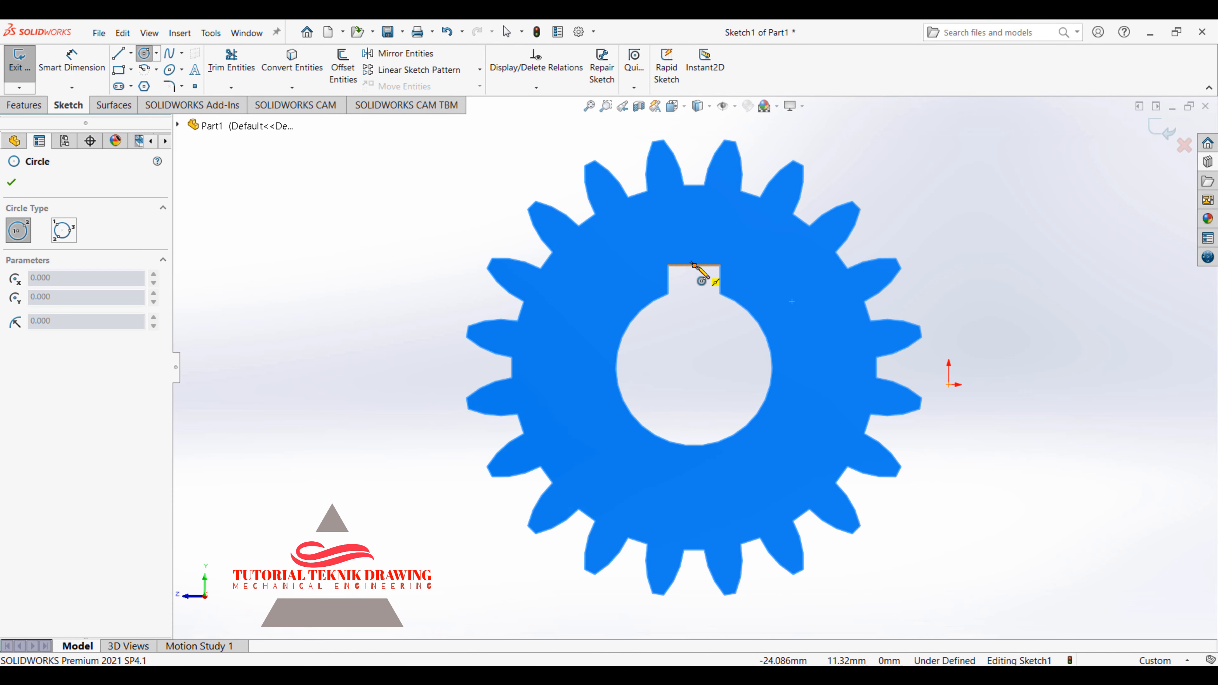
pyautogui.click(694, 367)
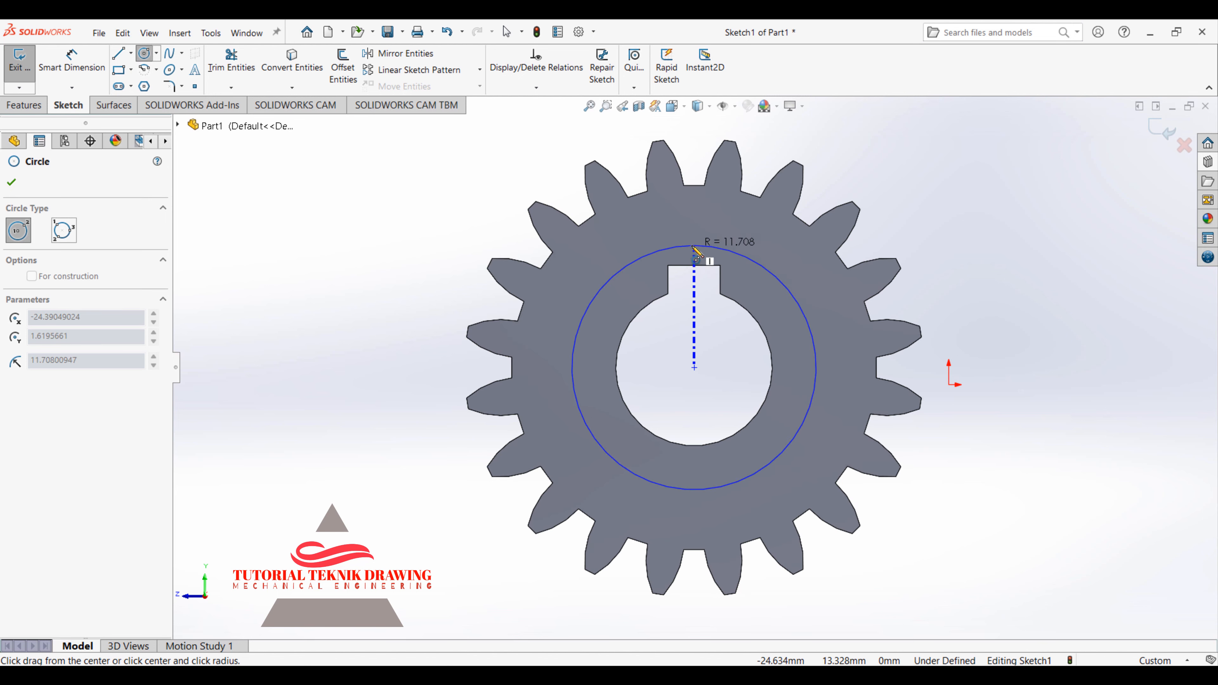
pyautogui.click(696, 250)
pyautogui.click(694, 368)
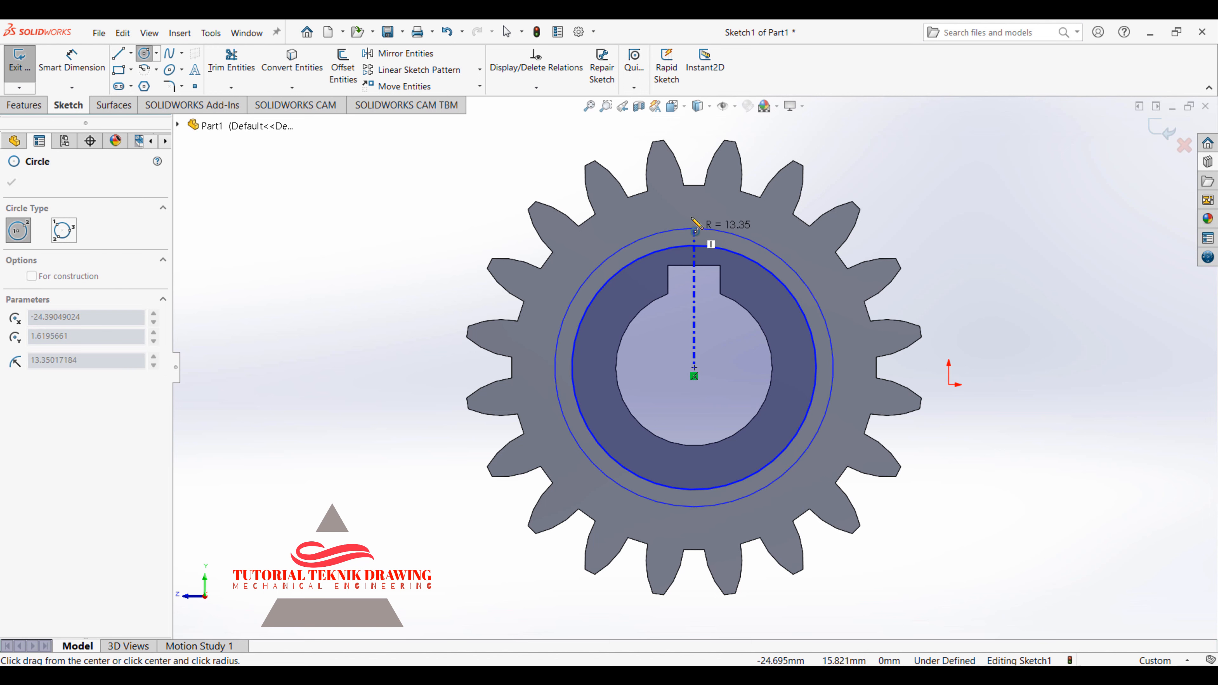
pyautogui.click(693, 200)
pyautogui.click(11, 181)
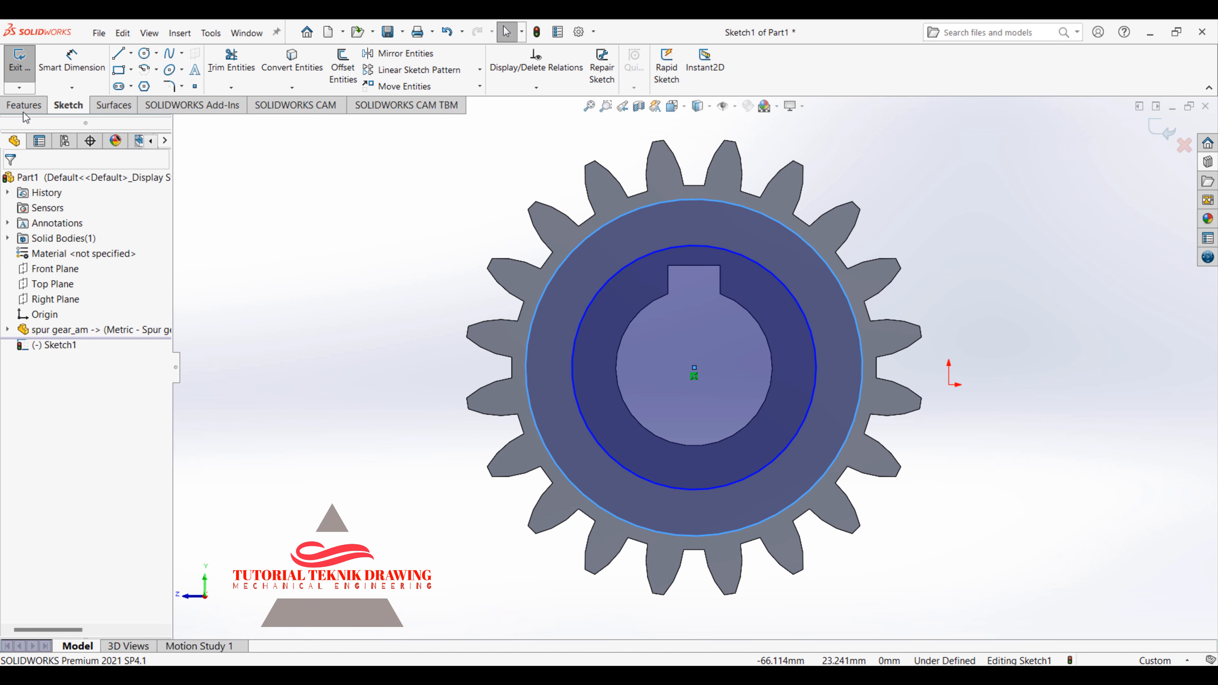
# Cut the ring between the two sketched circles into the gear face with a blind Extruded Cut 5 mm deep
pyautogui.click(24, 108)
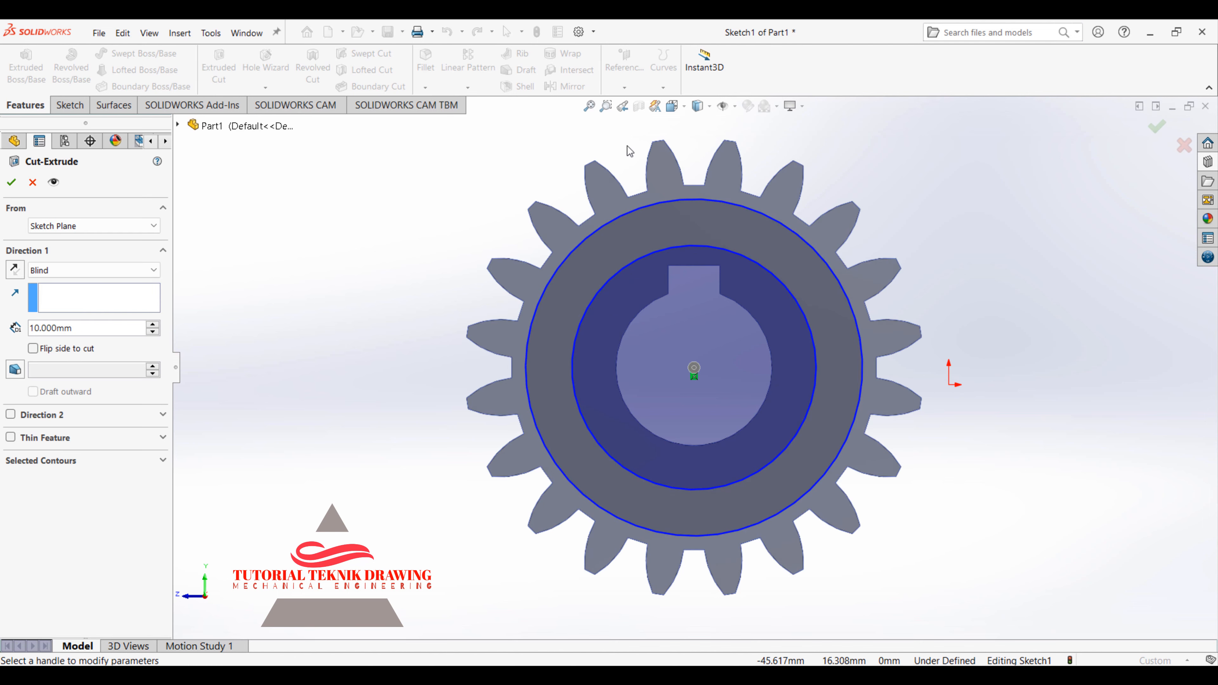
pyautogui.click(672, 105)
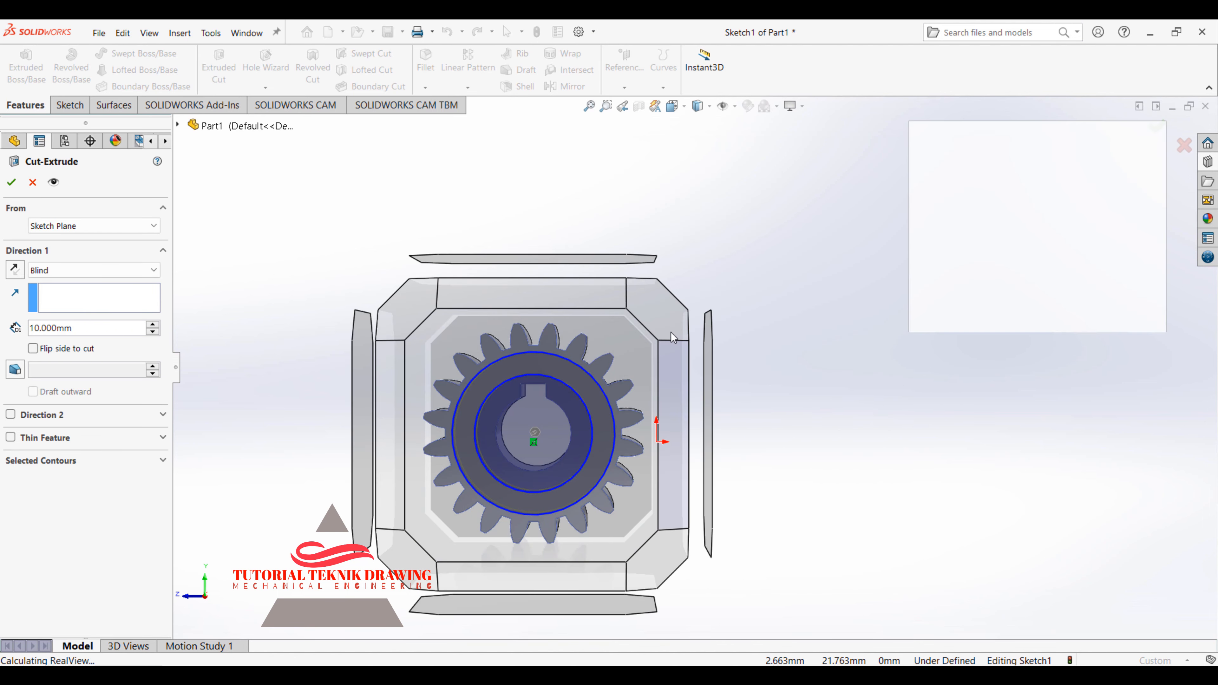
pyautogui.click(673, 314)
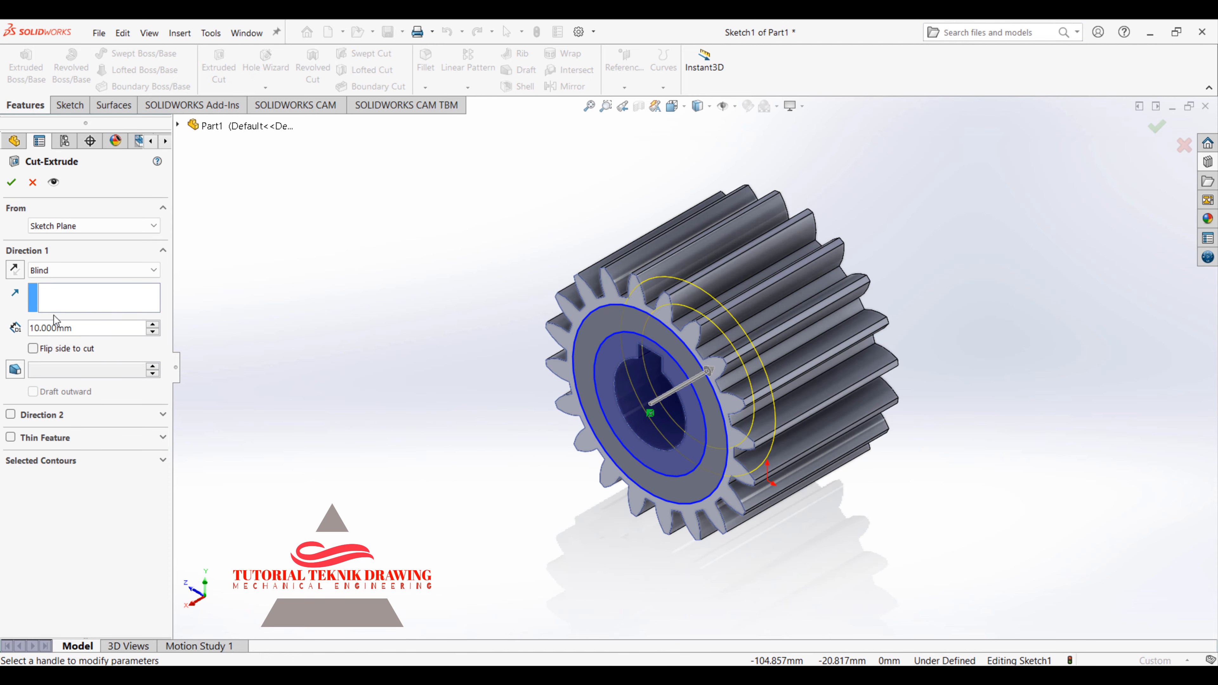
pyautogui.moveTo(80, 332); pyautogui.dragTo(2, 317)
pyautogui.write('5')
pyautogui.click(12, 181)
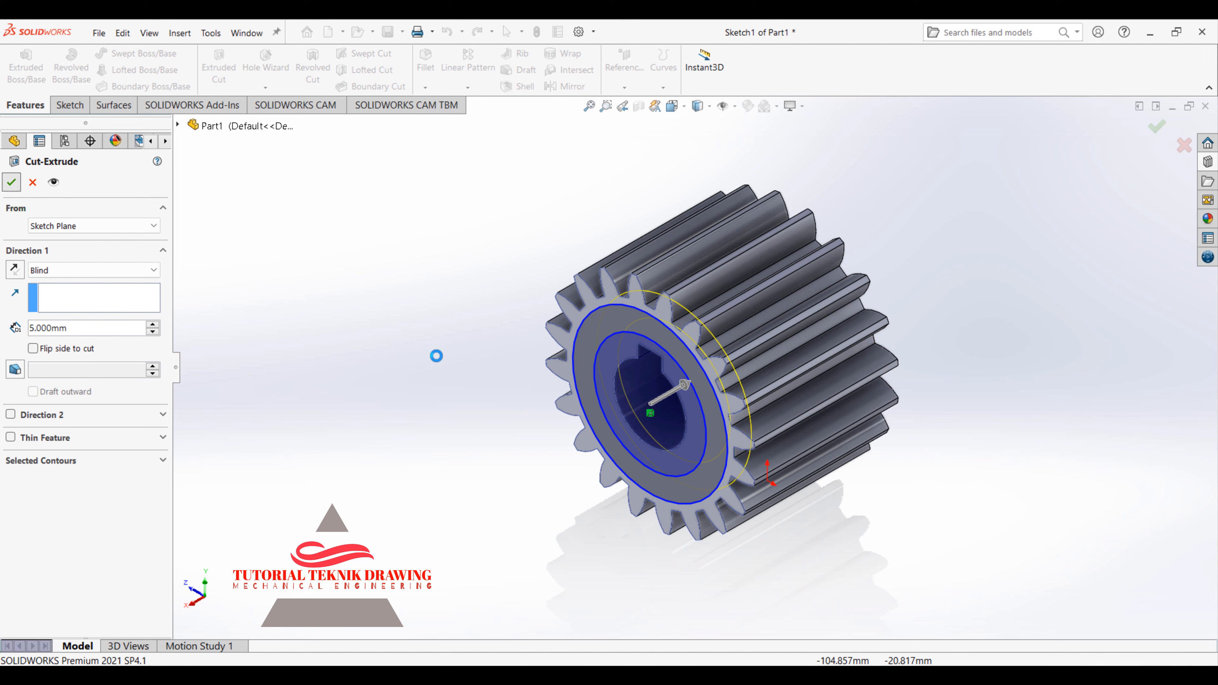
# Examine the gear from the recessed end around to its opposite end face
pyautogui.rightClick(497, 308)
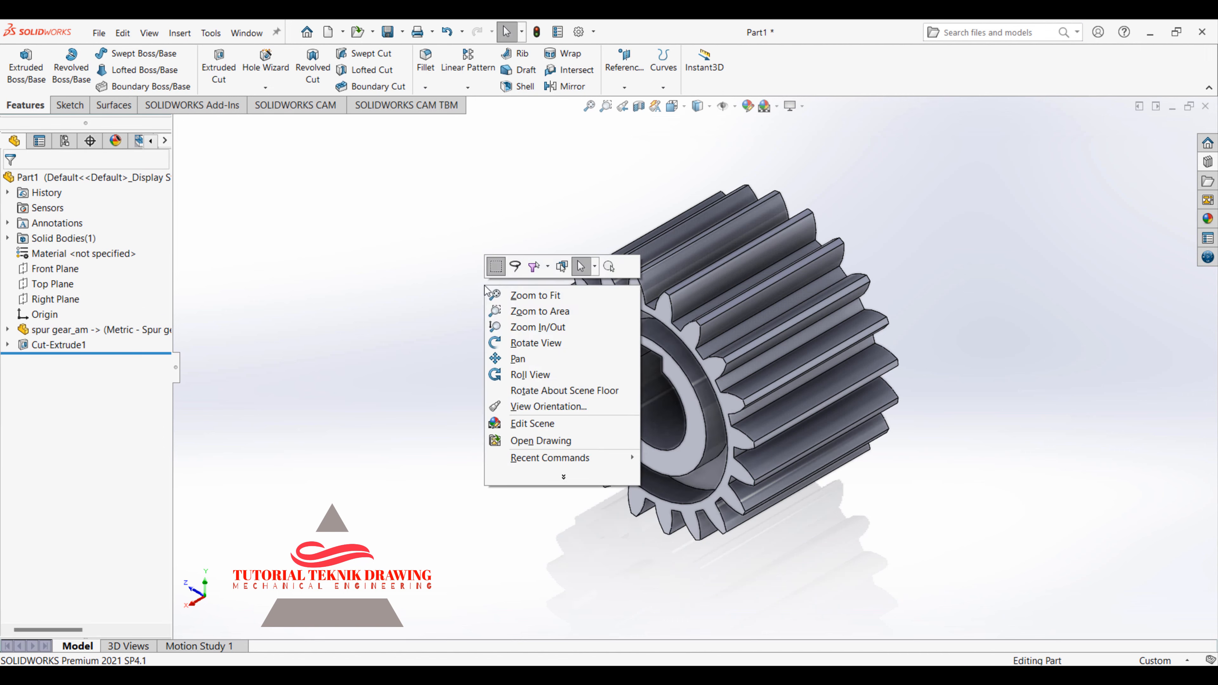
pyautogui.click(527, 342)
pyautogui.moveTo(527, 341); pyautogui.dragTo(855, 198)
pyautogui.rightClick(850, 192)
pyautogui.click(926, 204)
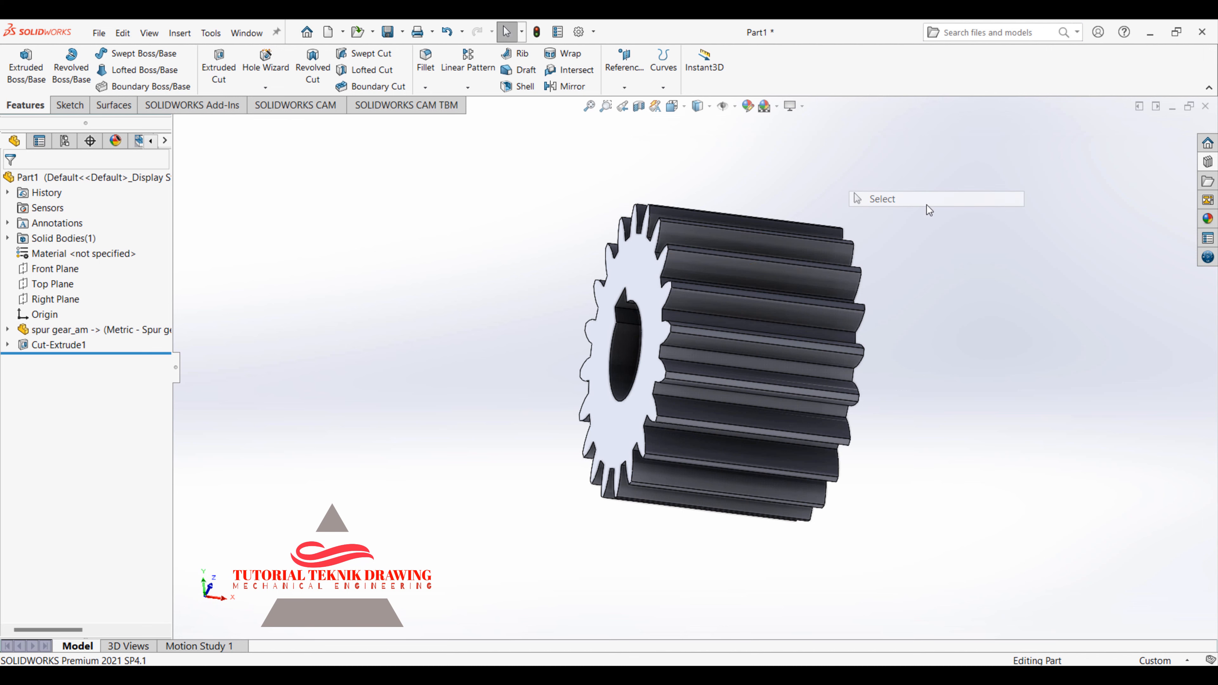
# Close the part document and reopen the Design Library in the gear assembly
pyautogui.click(1203, 105)
pyautogui.click(610, 371)
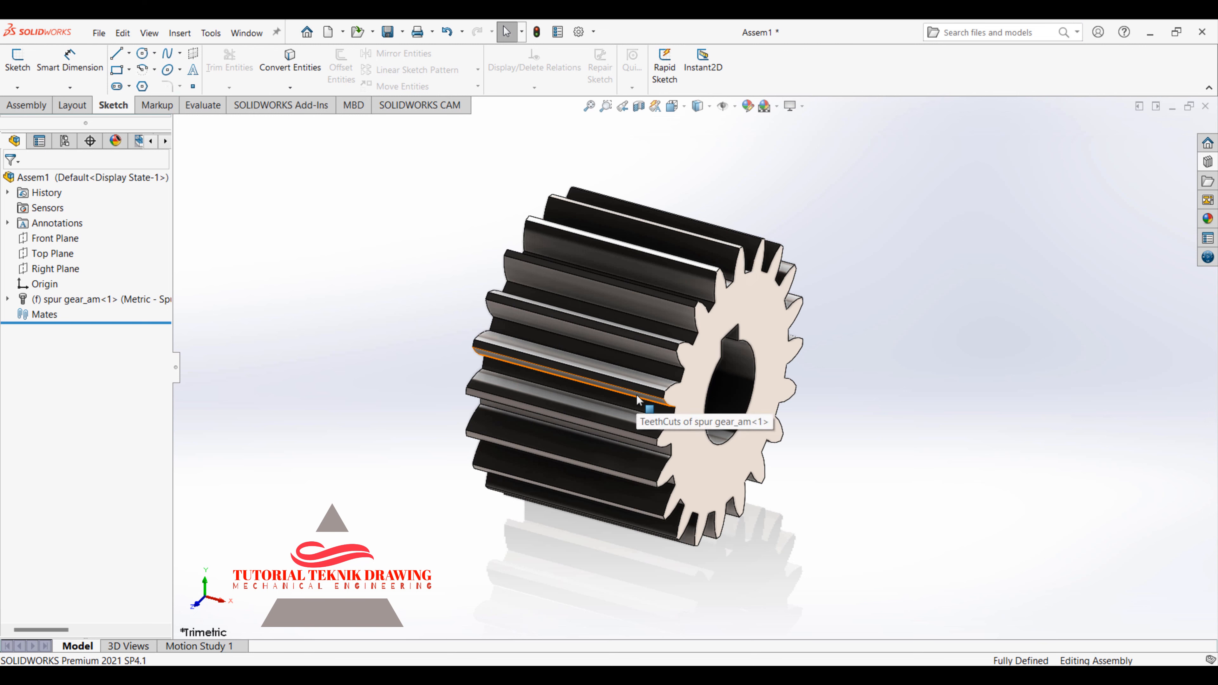
pyautogui.click(1208, 164)
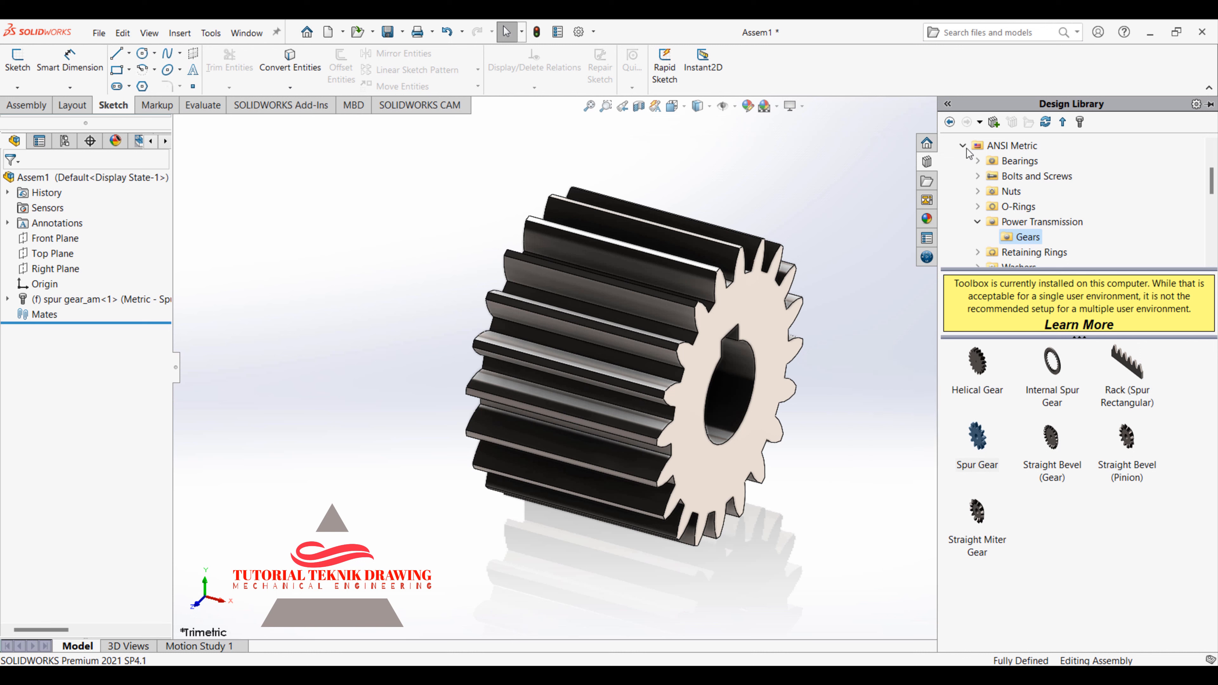
# Try inserting the Taper Roller Bearing - AFBMA 19.1.2 from the ANSI Metric roller bearings beside the gear, and cancel its configuration
pyautogui.click(996, 148)
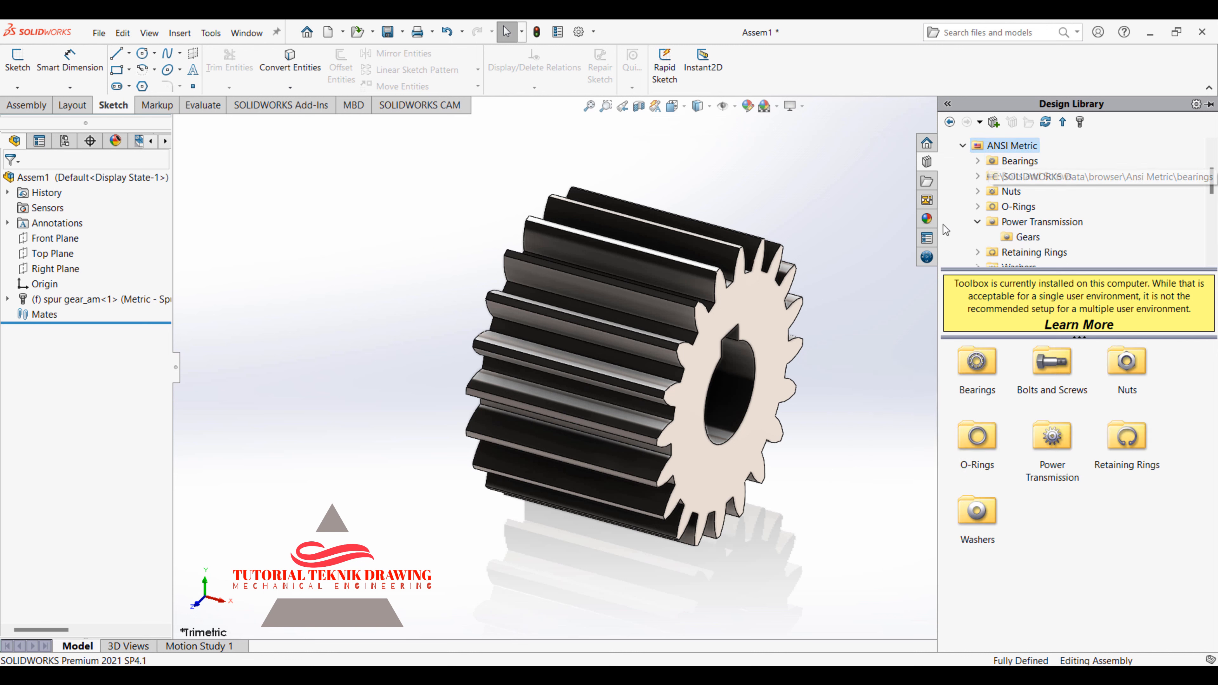
pyautogui.click(978, 369)
pyautogui.doubleClick(978, 369)
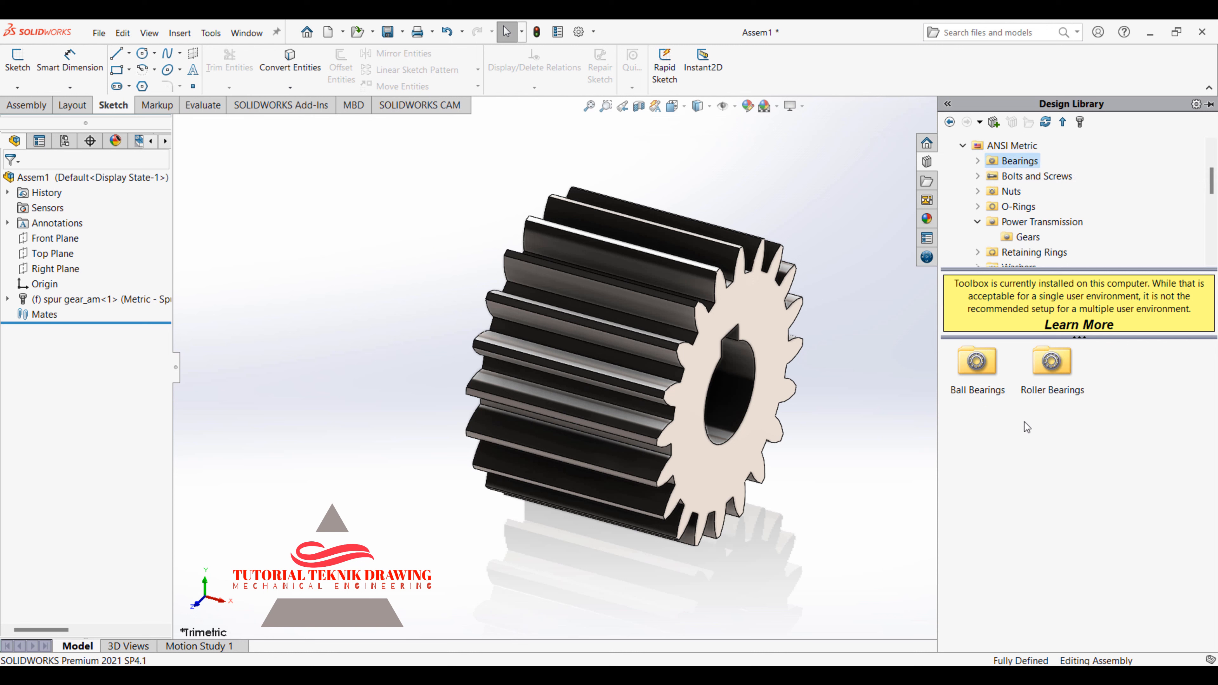
pyautogui.doubleClick(1050, 365)
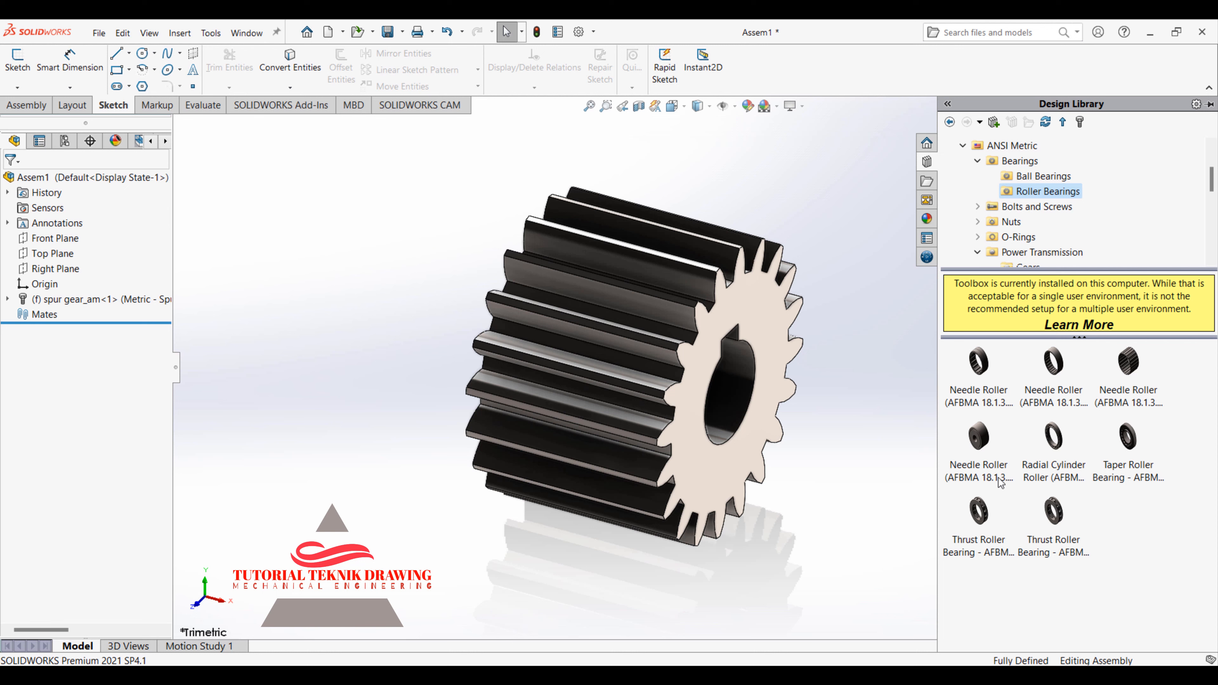
pyautogui.moveTo(987, 550)
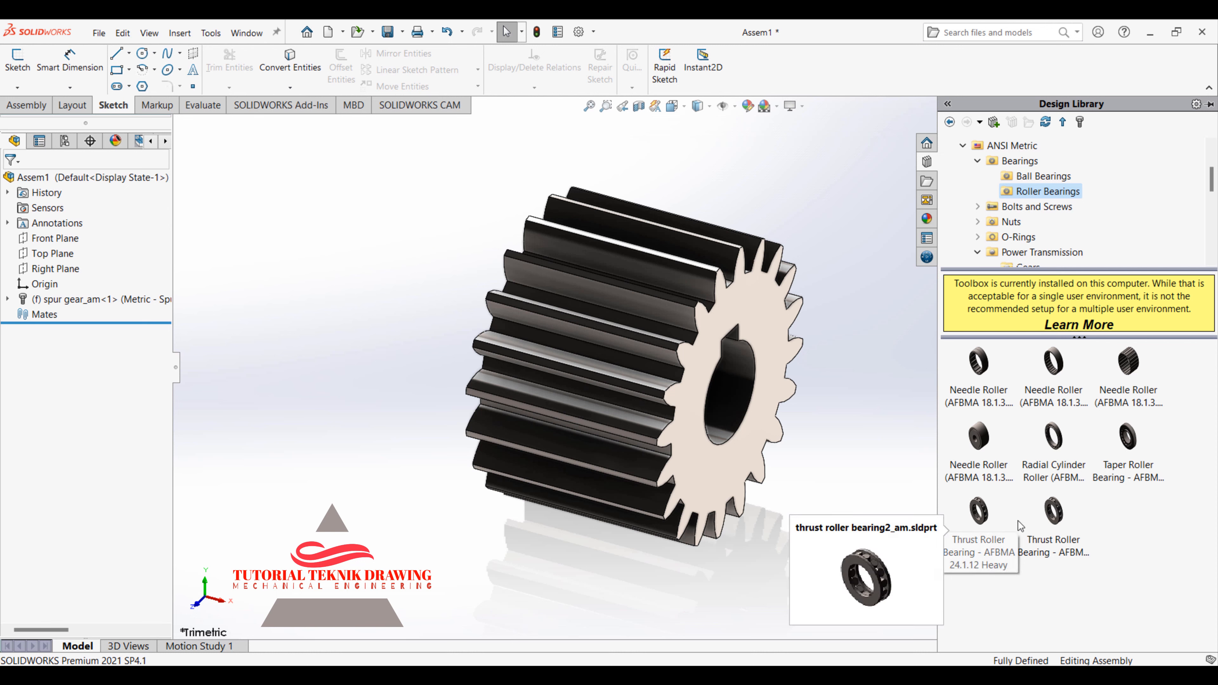
pyautogui.click(1135, 460)
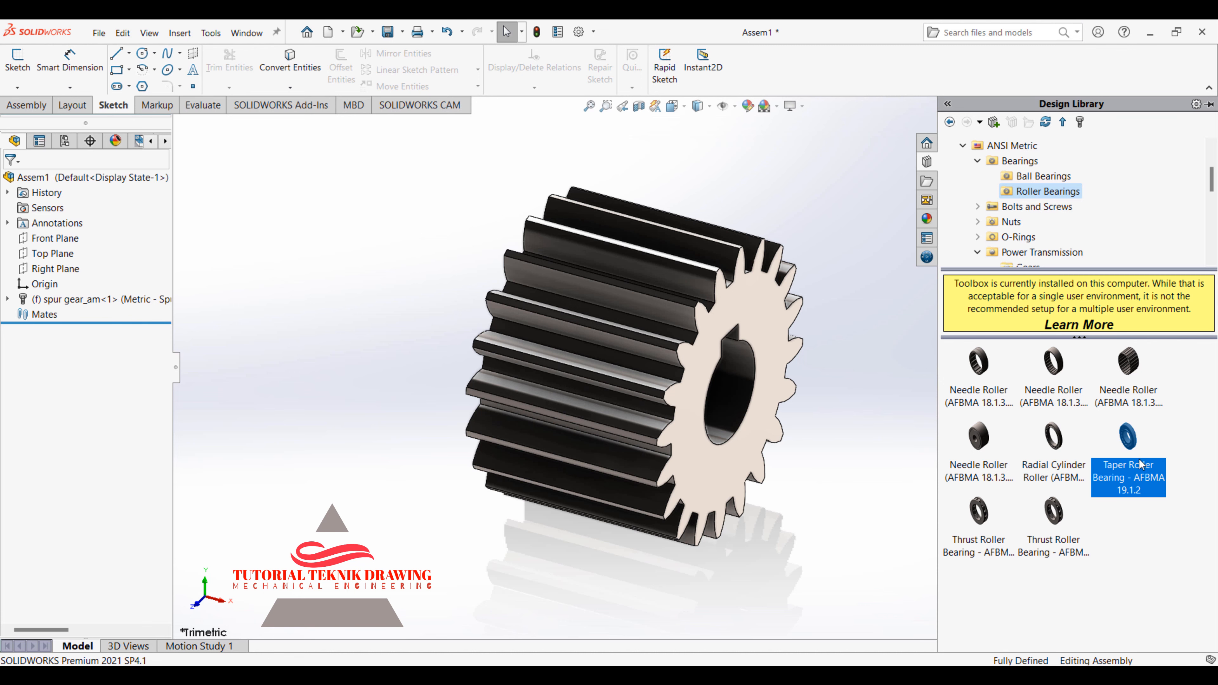
pyautogui.moveTo(1137, 459); pyautogui.dragTo(308, 394)
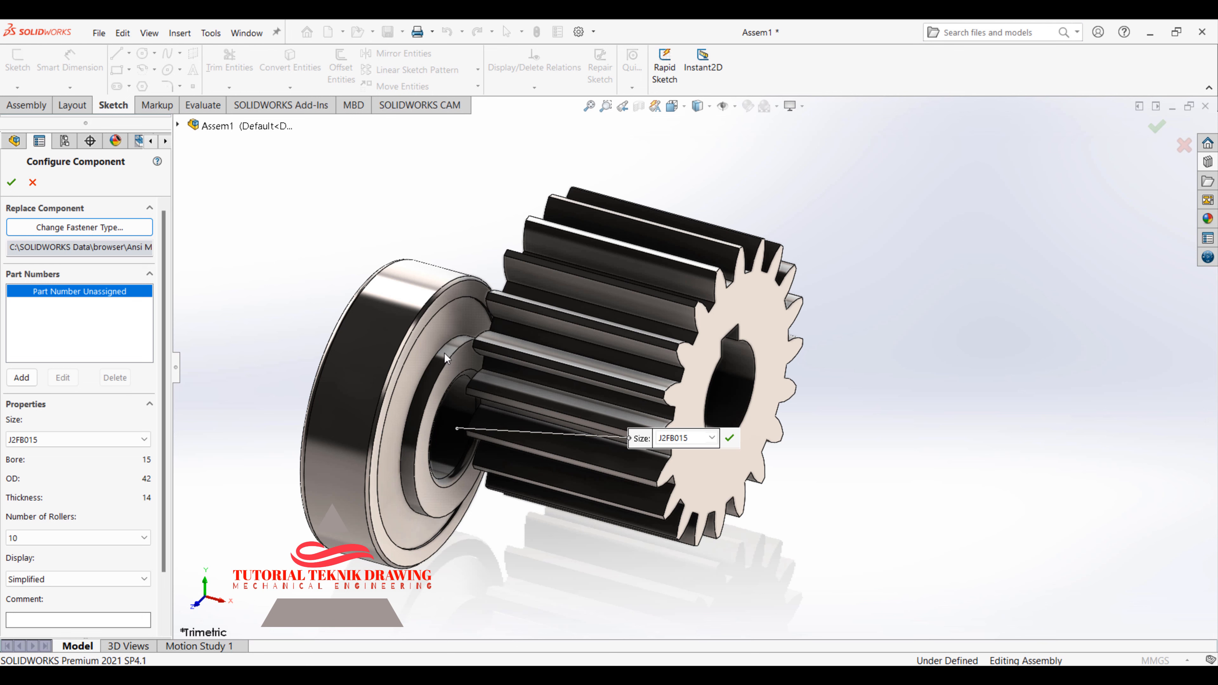
pyautogui.click(33, 181)
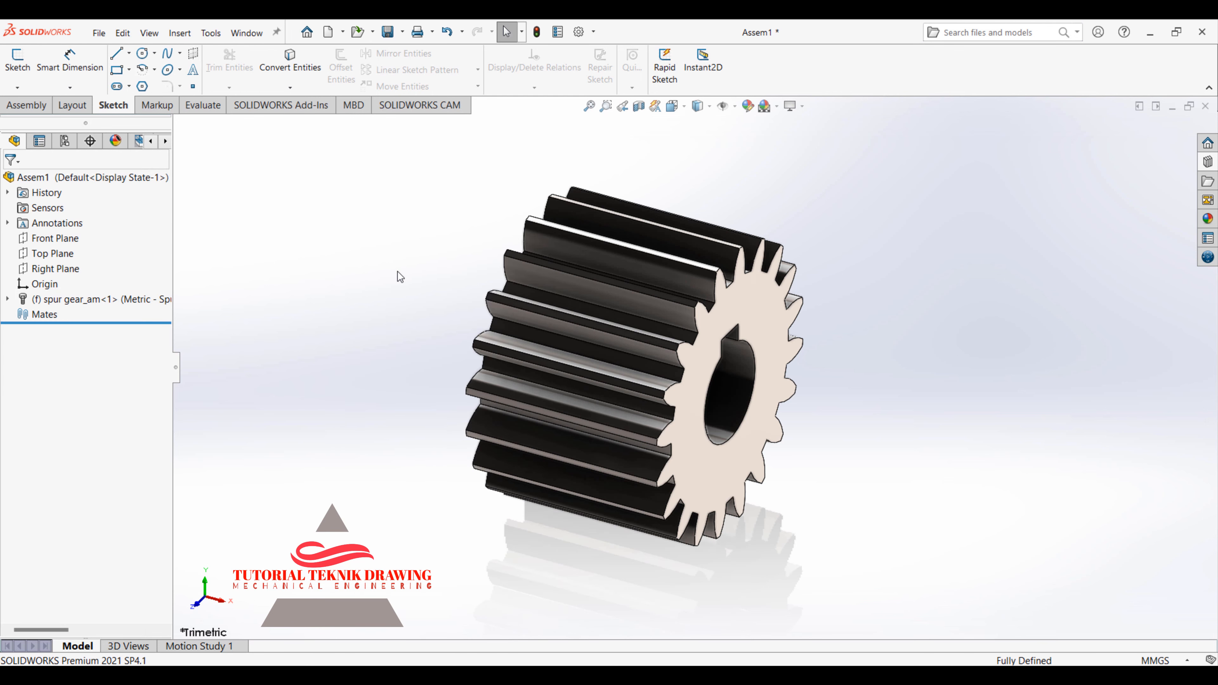
# Place a Radial Ball (AFBMA 20.1) bearing from the ANSI Metric Toolbox ball bearings in the assembly beside the gear
pyautogui.click(1207, 162)
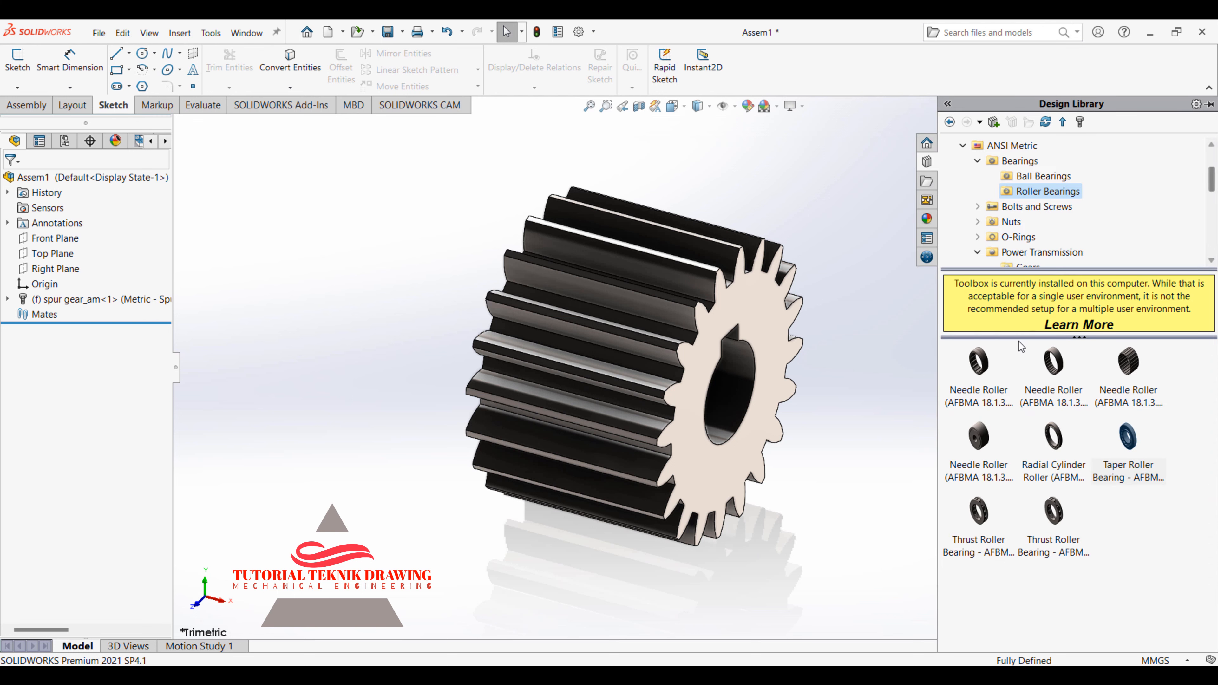
pyautogui.click(1030, 176)
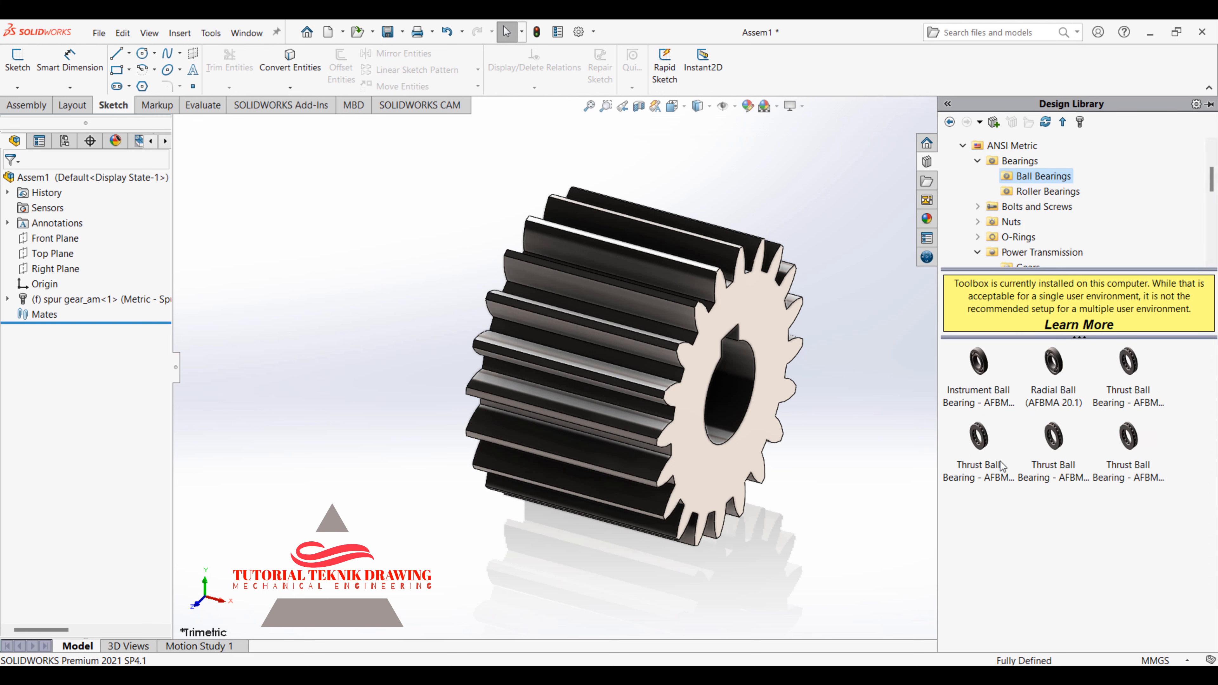
pyautogui.click(990, 377)
pyautogui.moveTo(1001, 449)
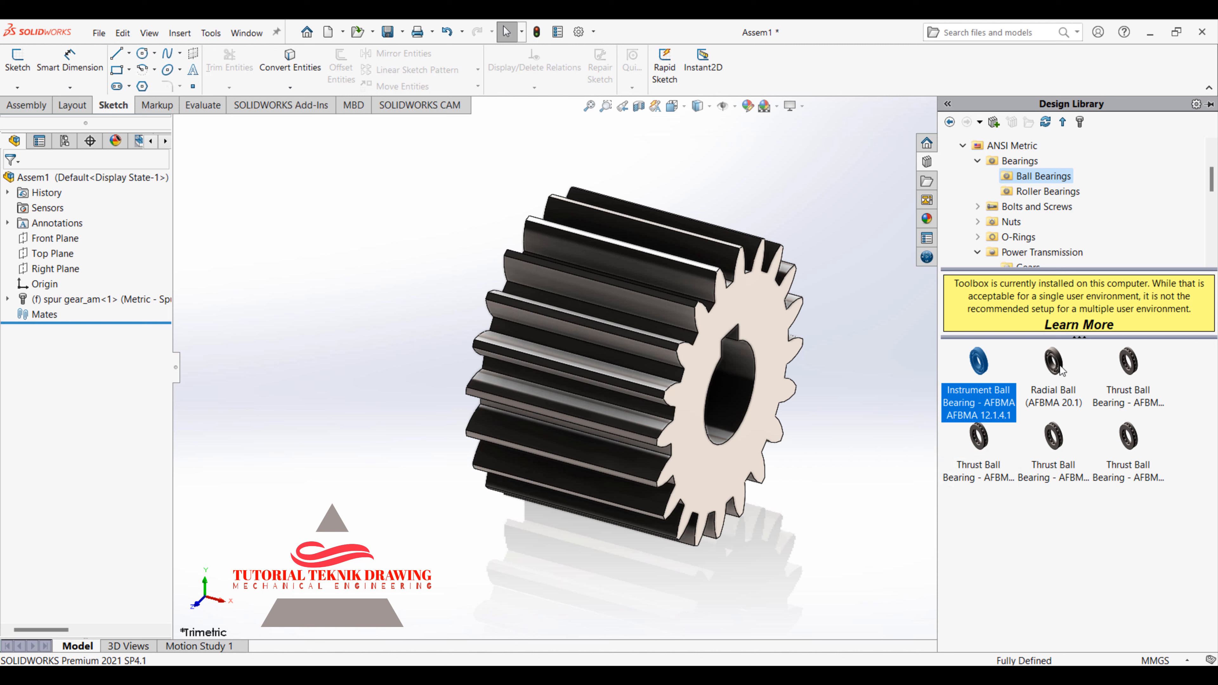
pyautogui.click(1058, 403)
pyautogui.moveTo(1057, 406); pyautogui.dragTo(323, 354)
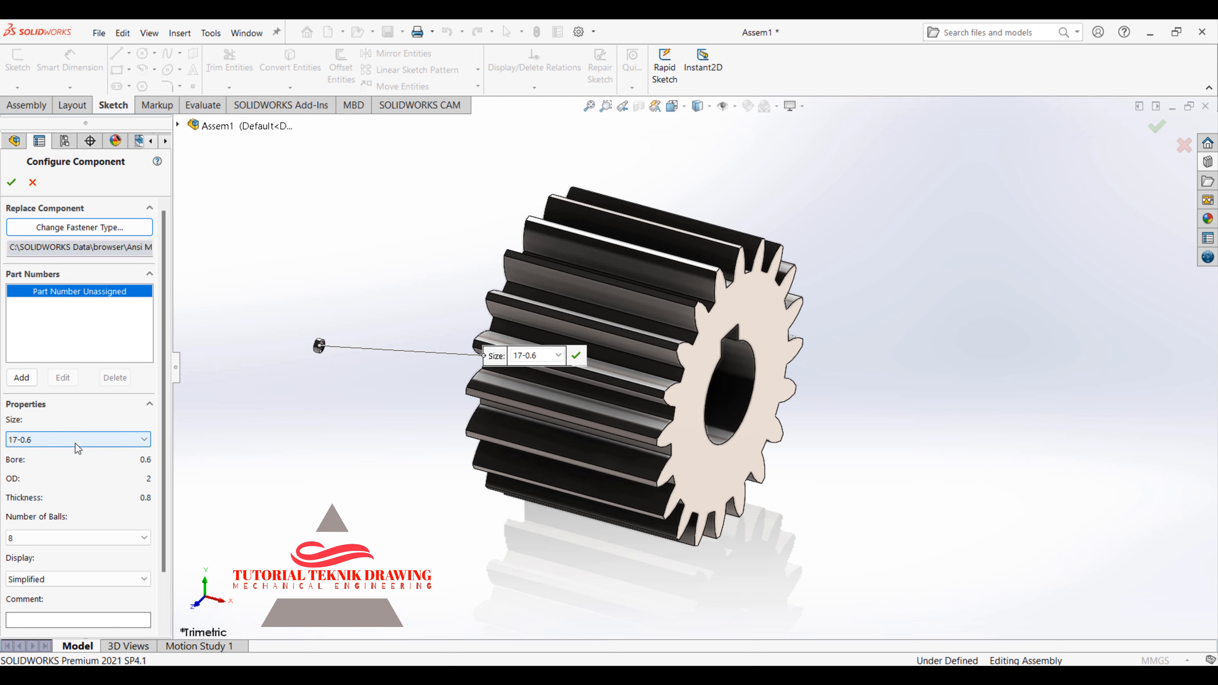
# Try sizes 17-2.5 and 17-4 on the radial ball bearing, and set its size to 37-6
pyautogui.click(47, 439)
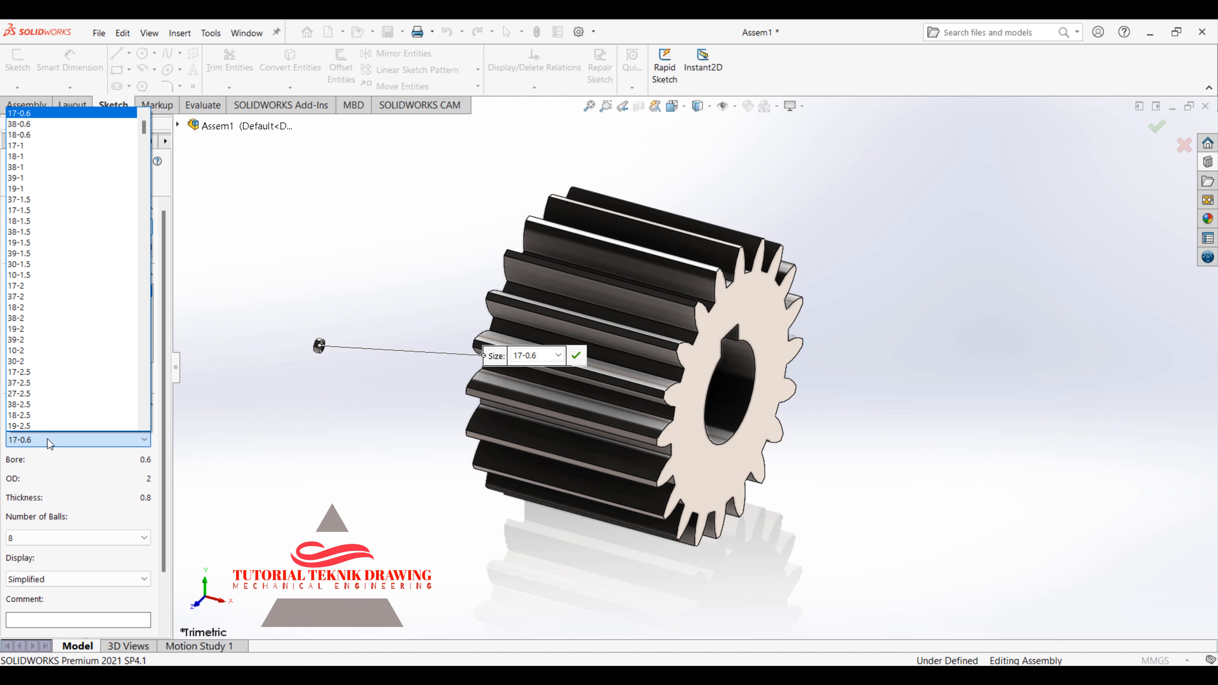
pyautogui.click(68, 372)
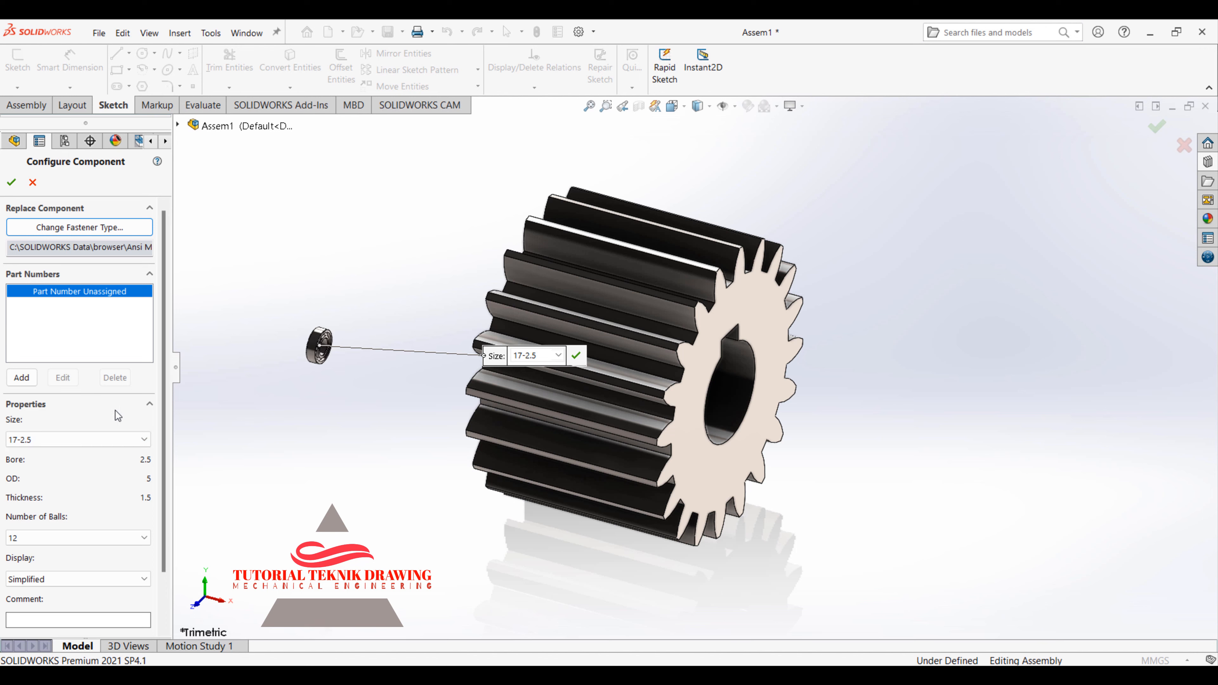
pyautogui.click(65, 435)
pyautogui.click(38, 382)
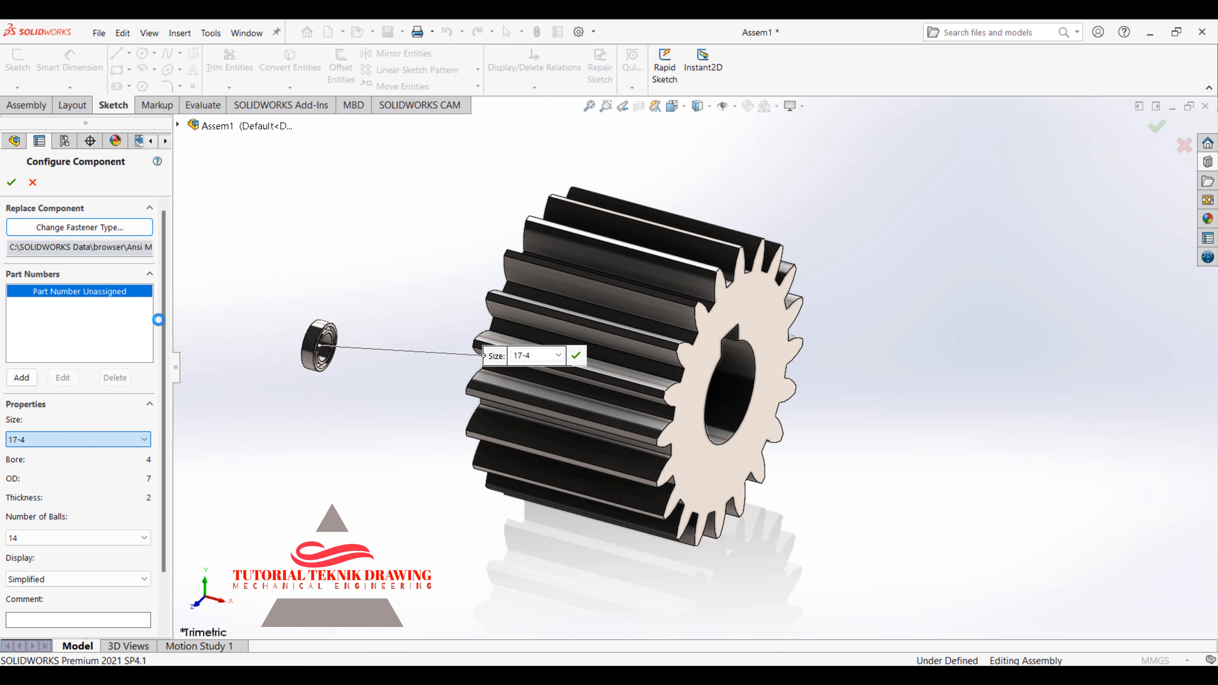
pyautogui.scroll(-1, 161, 290)
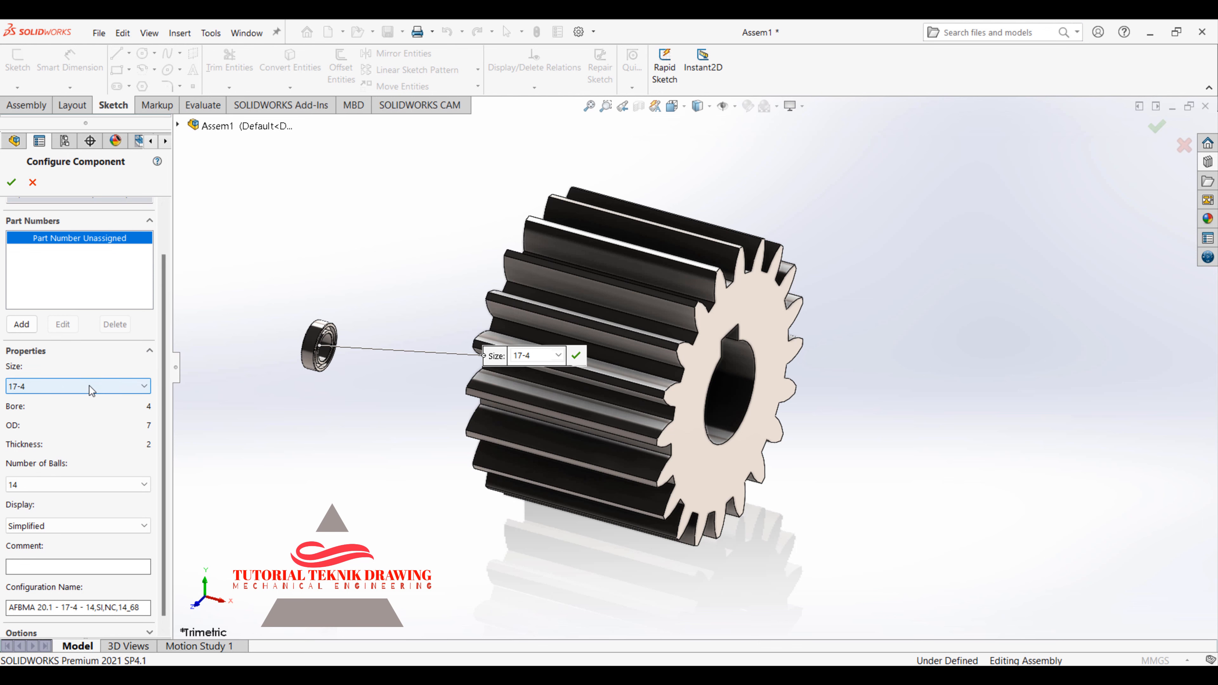
pyautogui.click(77, 386)
pyautogui.click(38, 372)
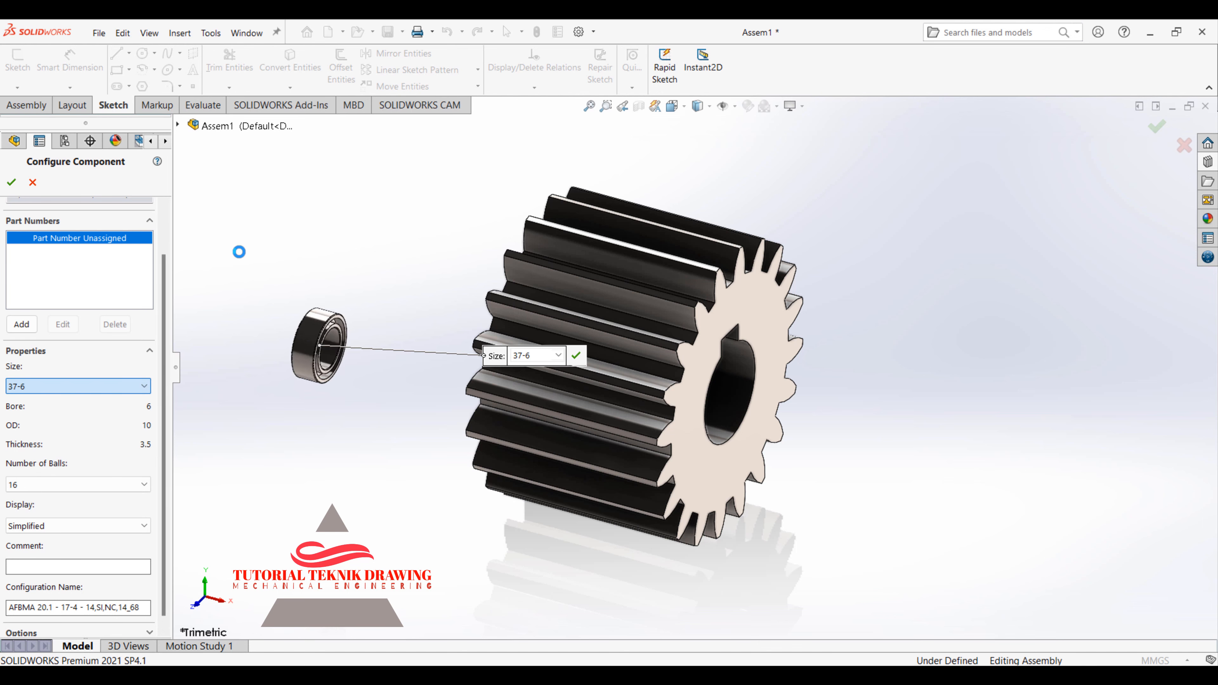
# Keep 16 balls and the Simplified display for the bearing, accept its configuration and finish without placing further copies
pyautogui.click(68, 484)
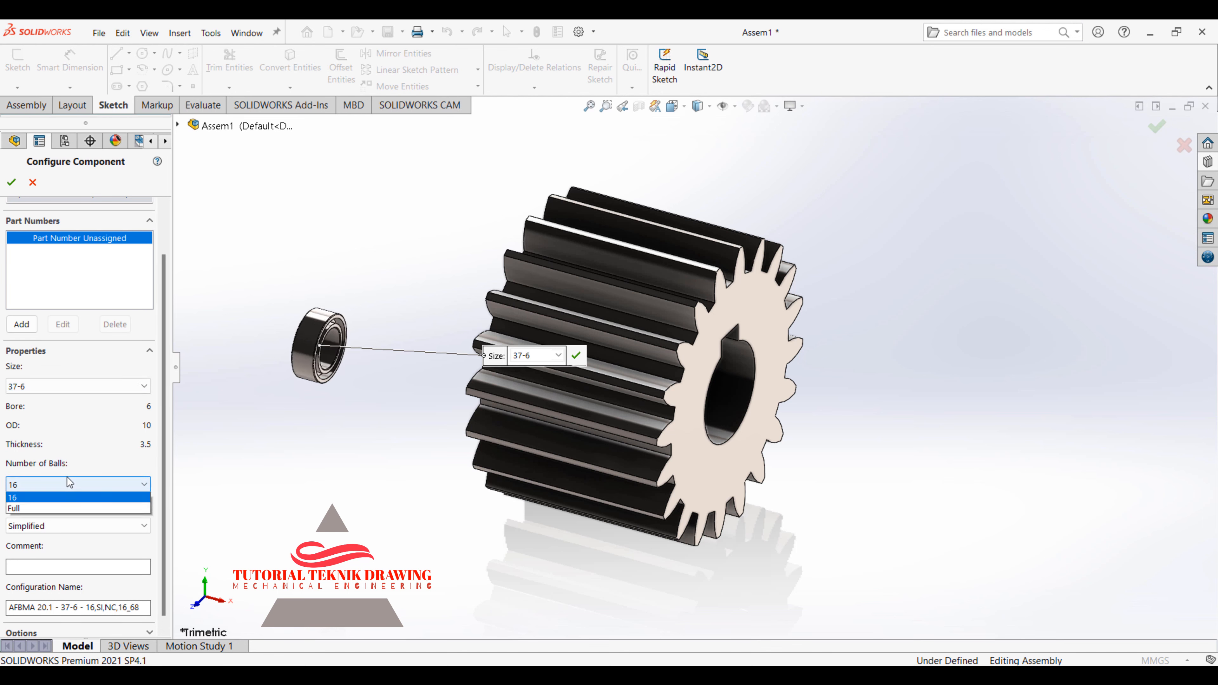
pyautogui.click(51, 498)
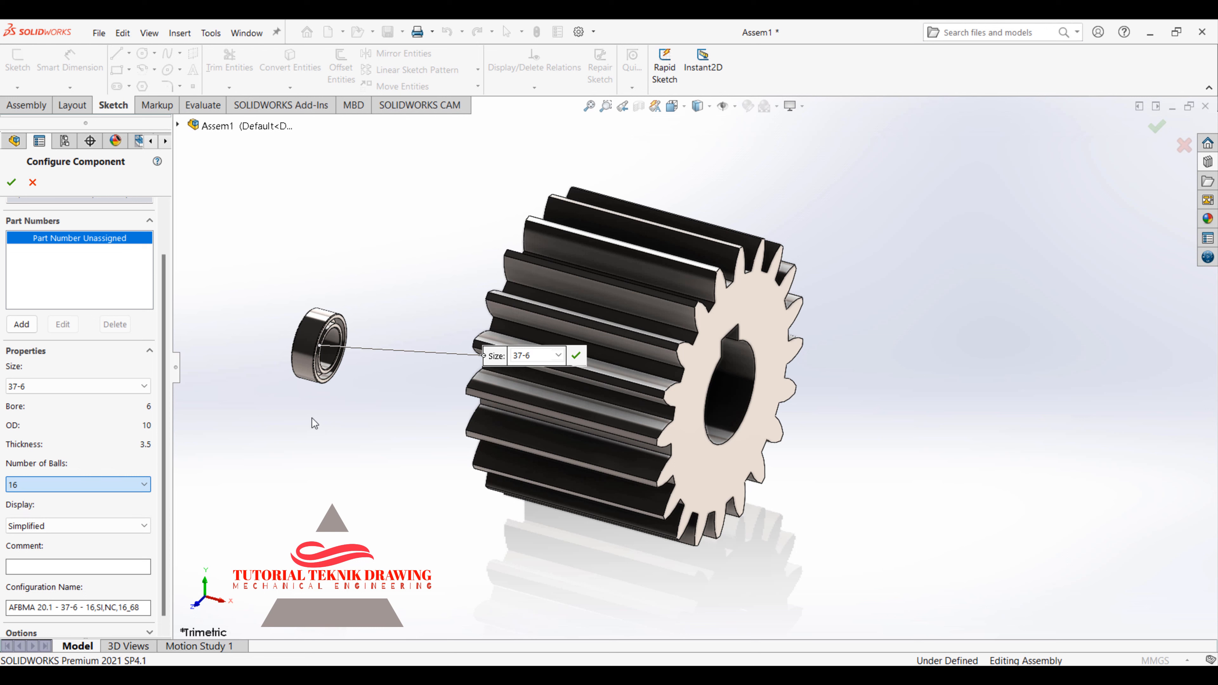
pyautogui.click(51, 484)
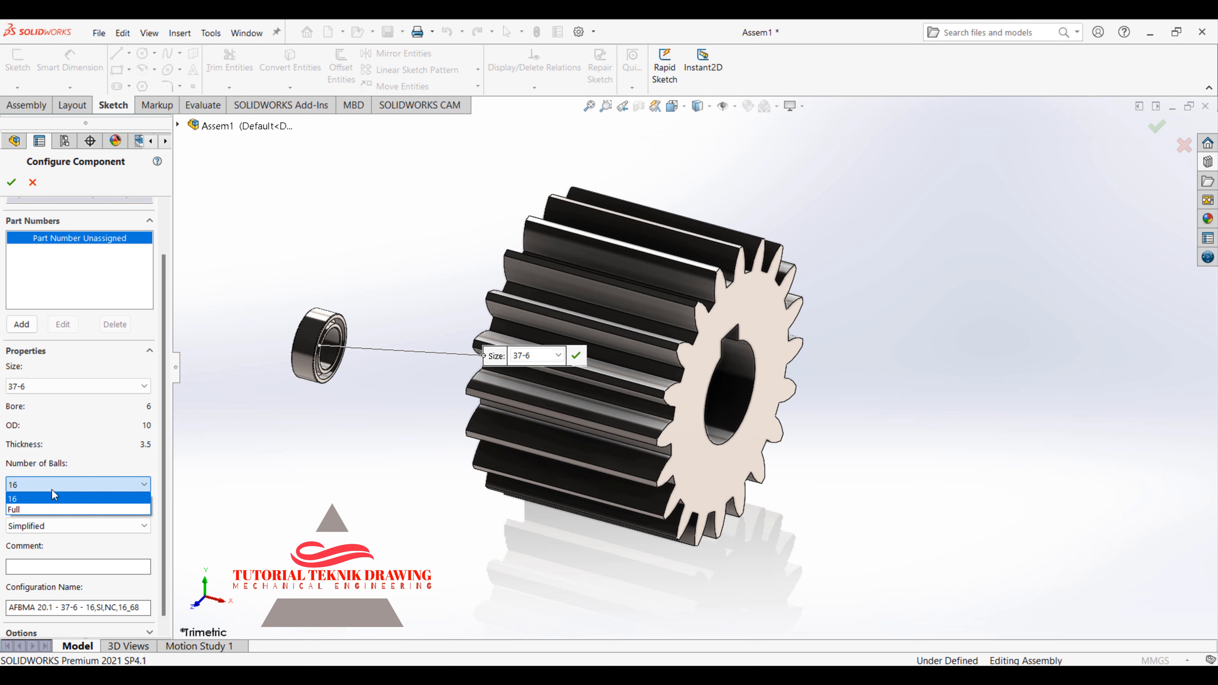
pyautogui.click(59, 380)
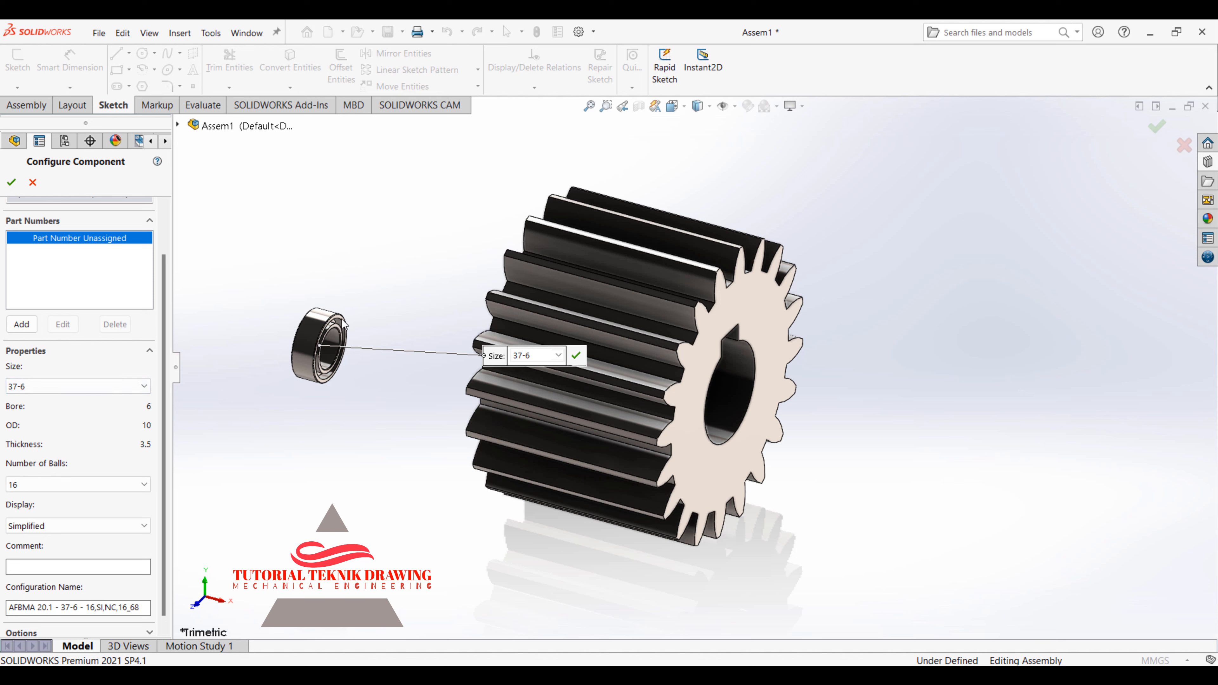
pyautogui.scroll(-1, 163, 409)
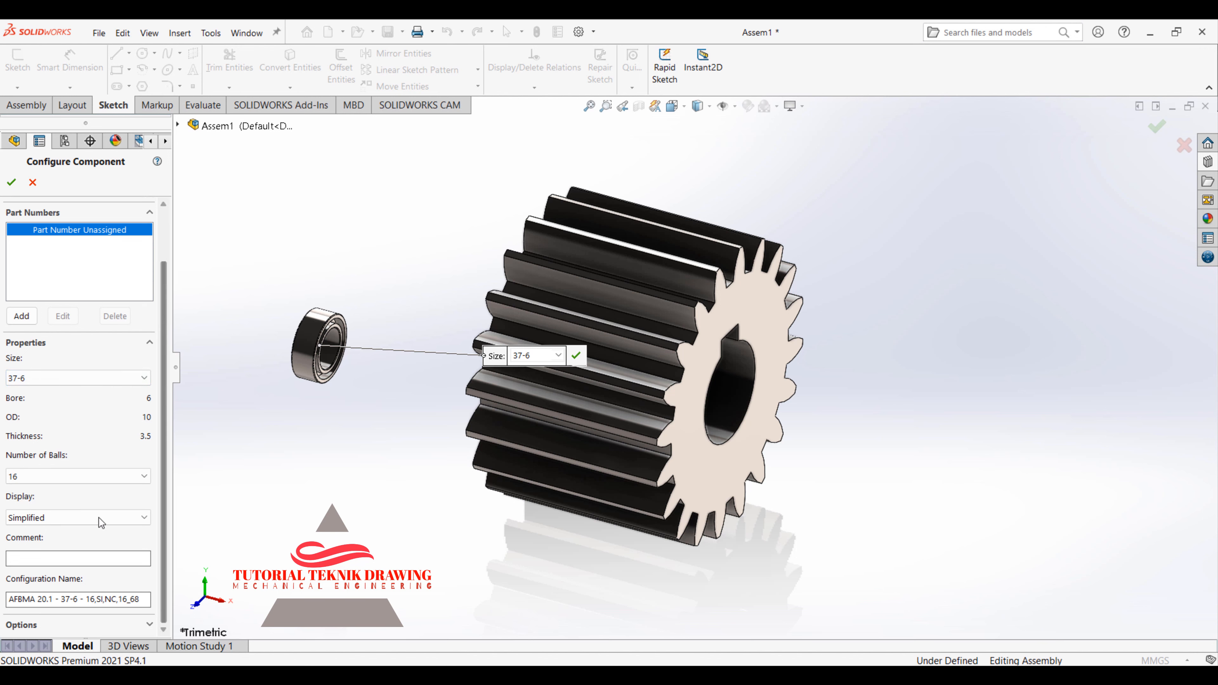
pyautogui.click(95, 518)
pyautogui.click(85, 548)
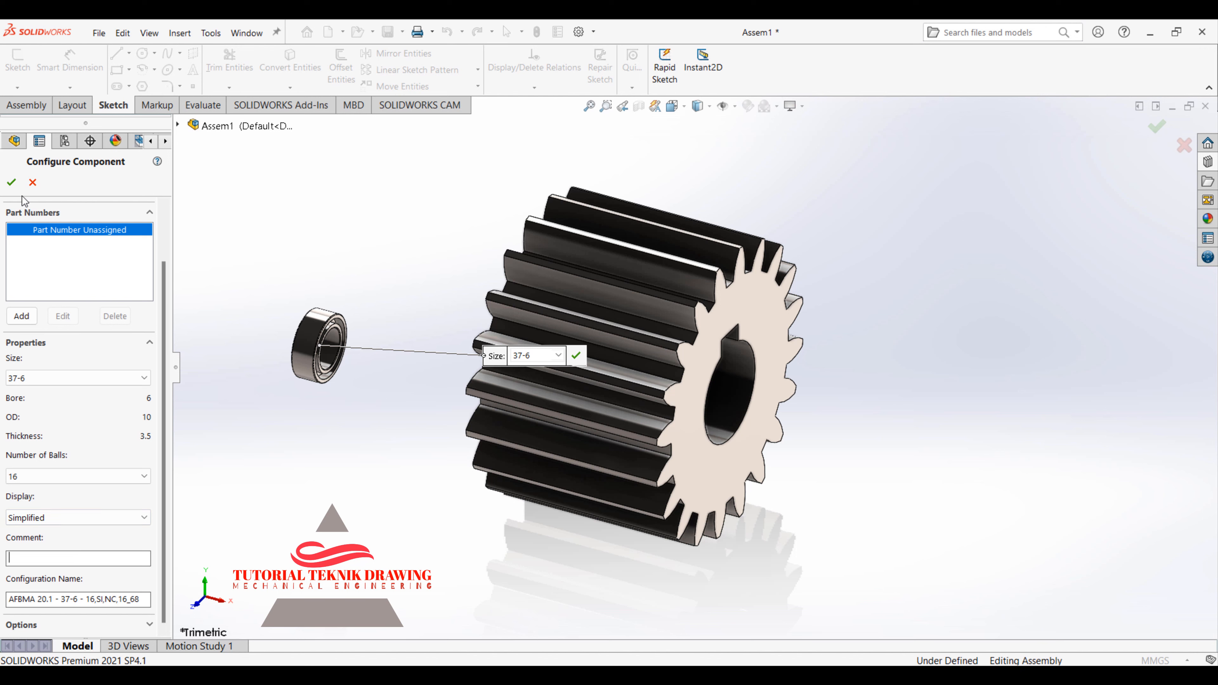
pyautogui.click(12, 182)
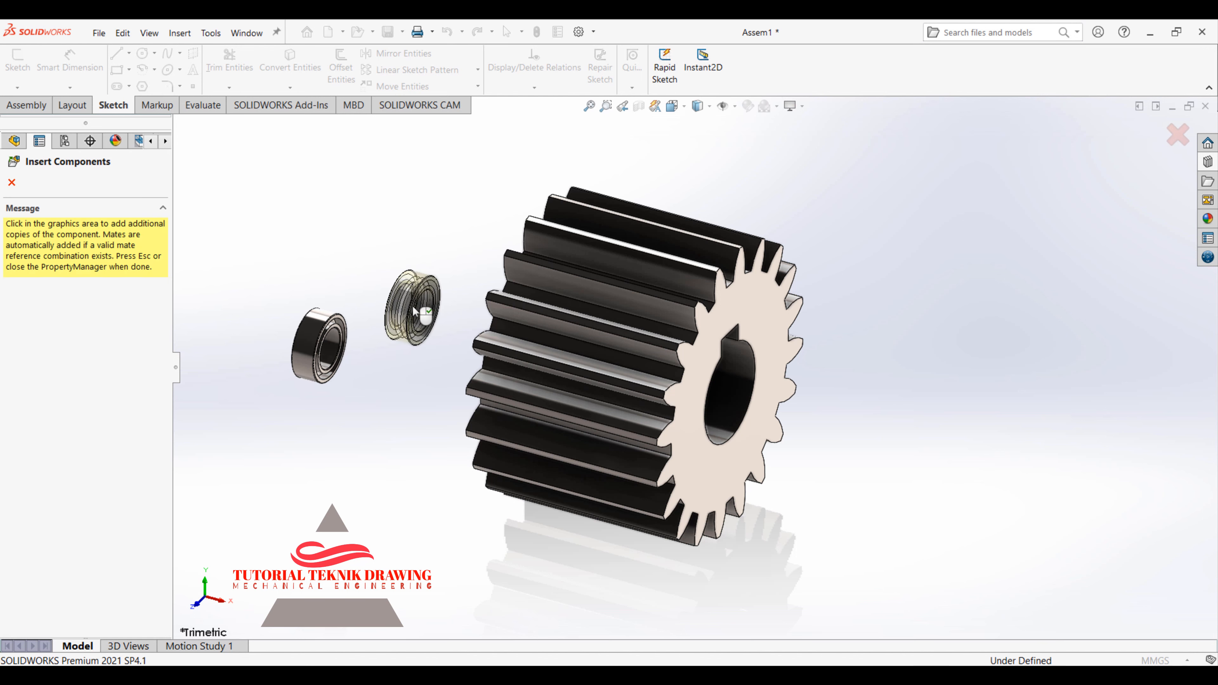
pyautogui.click(11, 182)
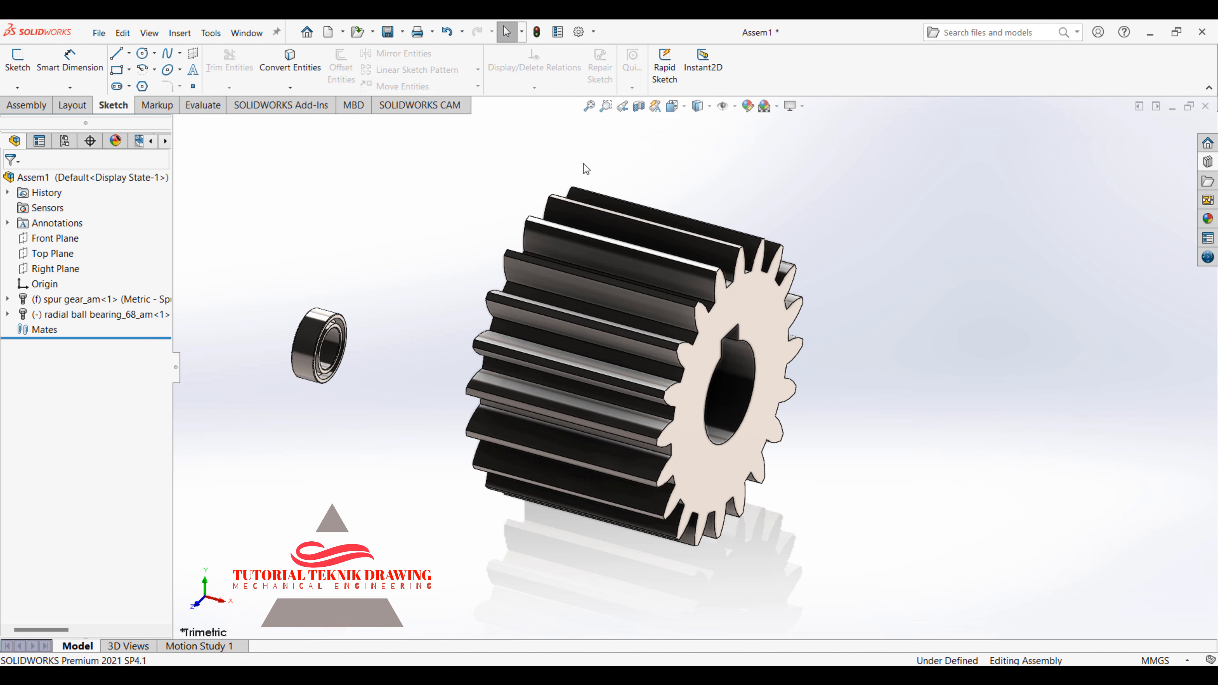
# Place a flanged hex-head self-tapping screw from the ANSI Metric Bolts and Screws category in the assembly below the bearing
pyautogui.click(1208, 163)
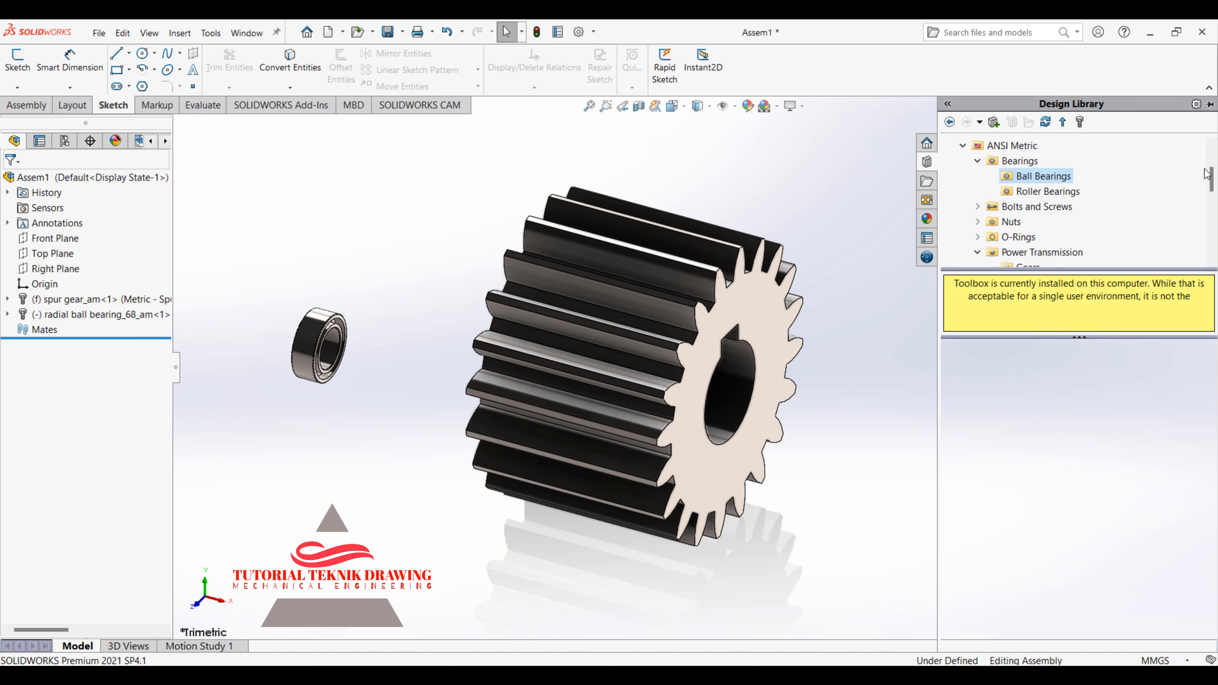
pyautogui.click(1013, 146)
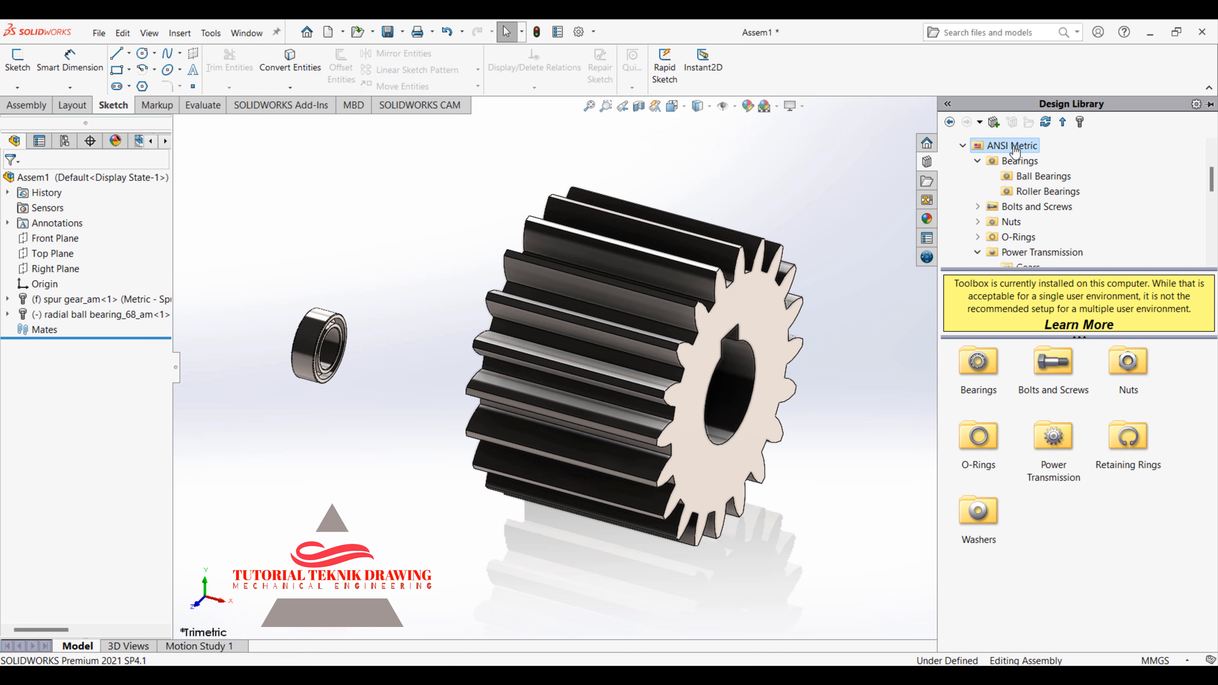
pyautogui.doubleClick(1057, 381)
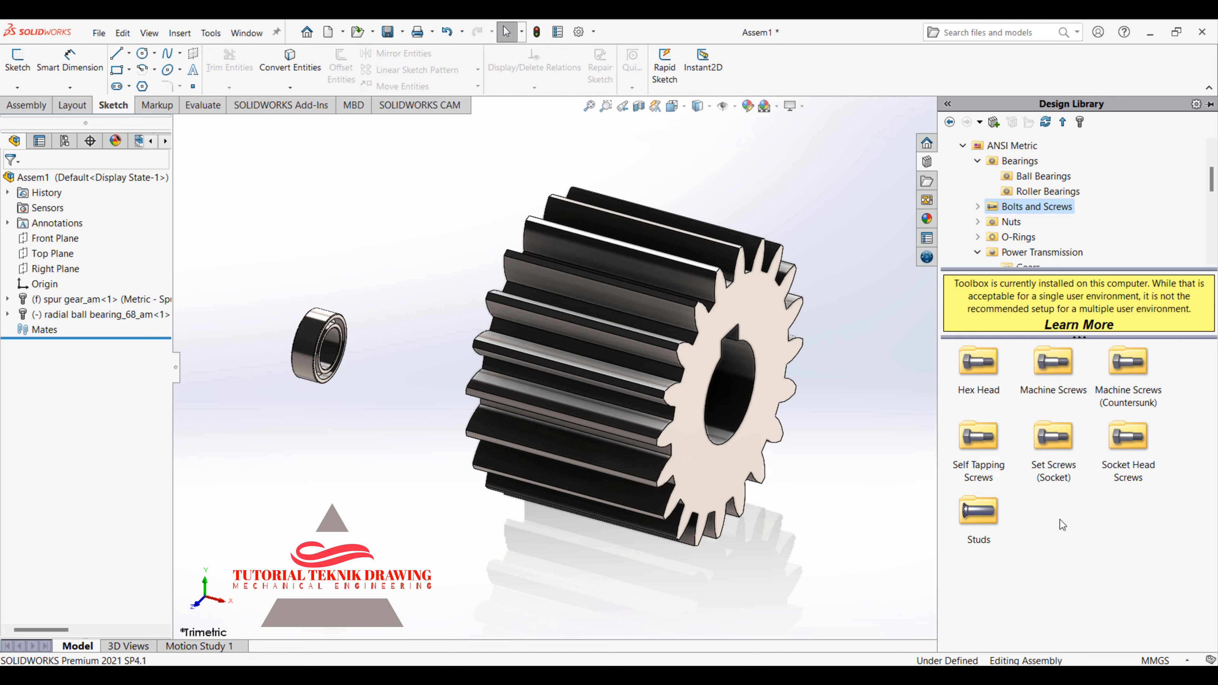
pyautogui.doubleClick(976, 446)
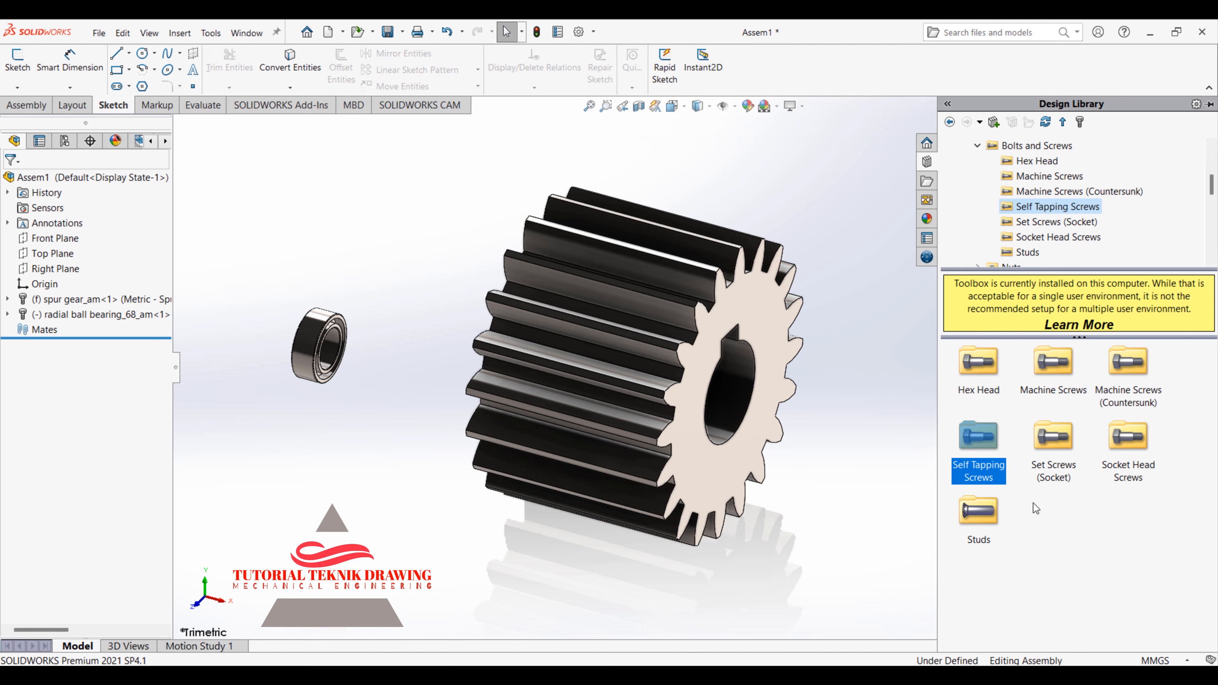
pyautogui.moveTo(1048, 379); pyautogui.dragTo(334, 504)
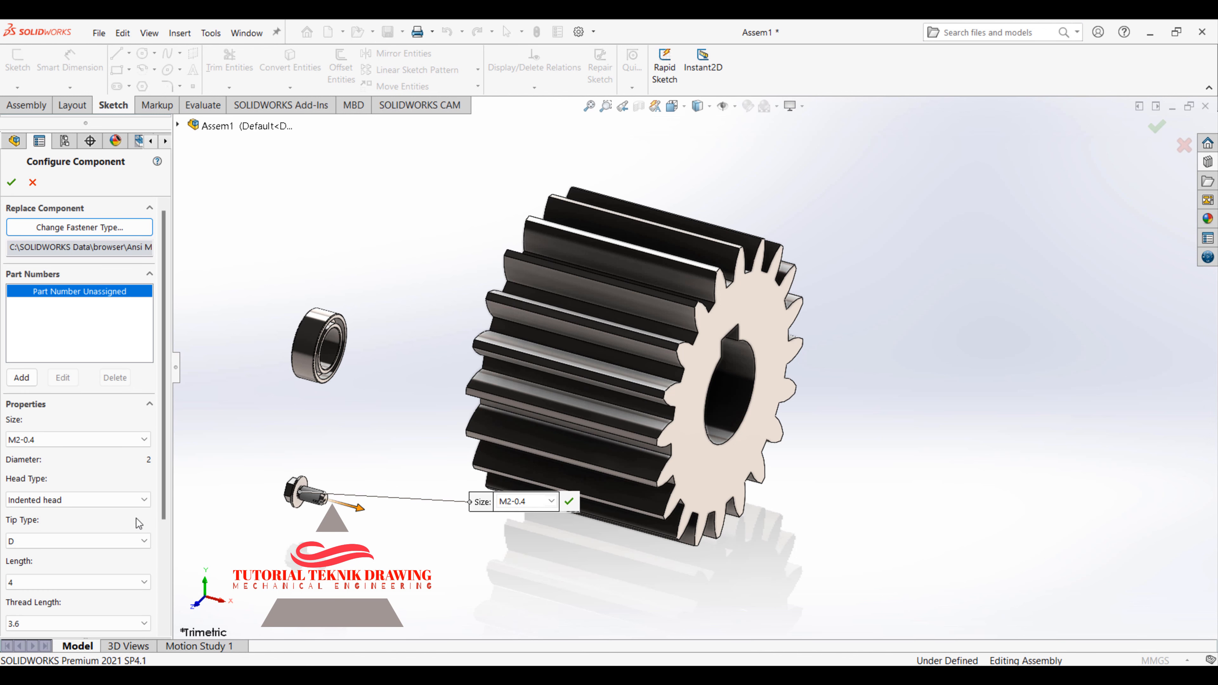
# Try sizes M6-1 and M4-0.7 on the self-tapping screw, and cancel its insertion
pyautogui.click(68, 447)
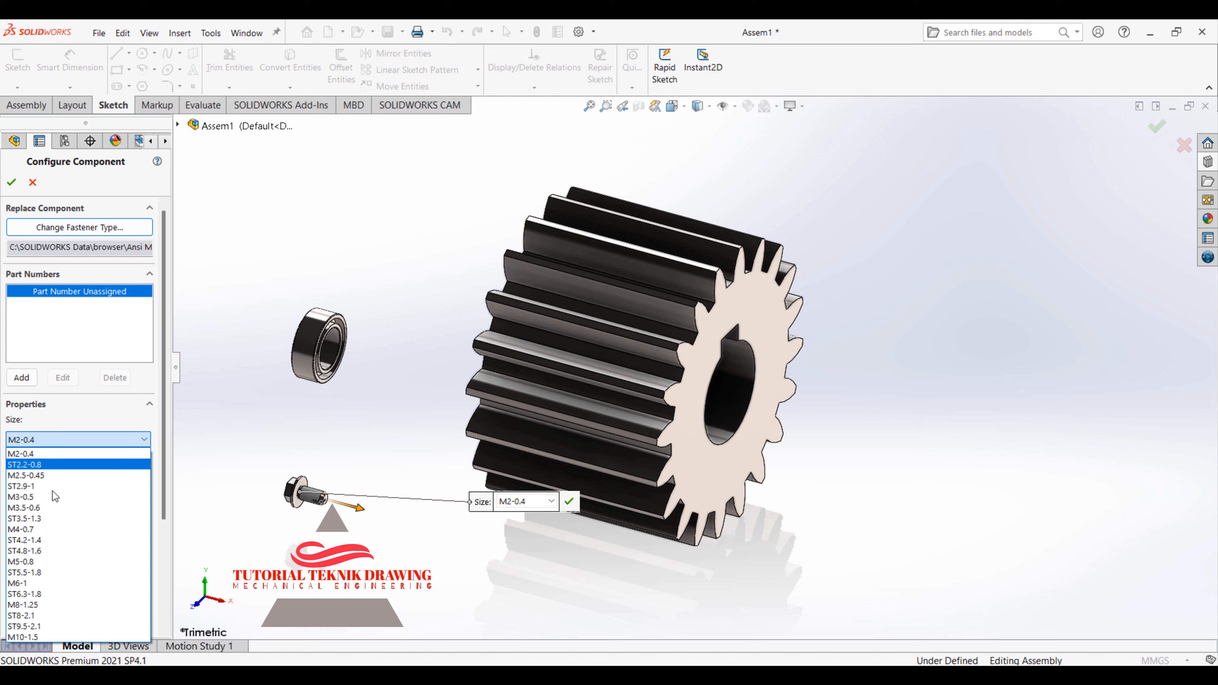
pyautogui.click(154, 461)
pyautogui.click(76, 440)
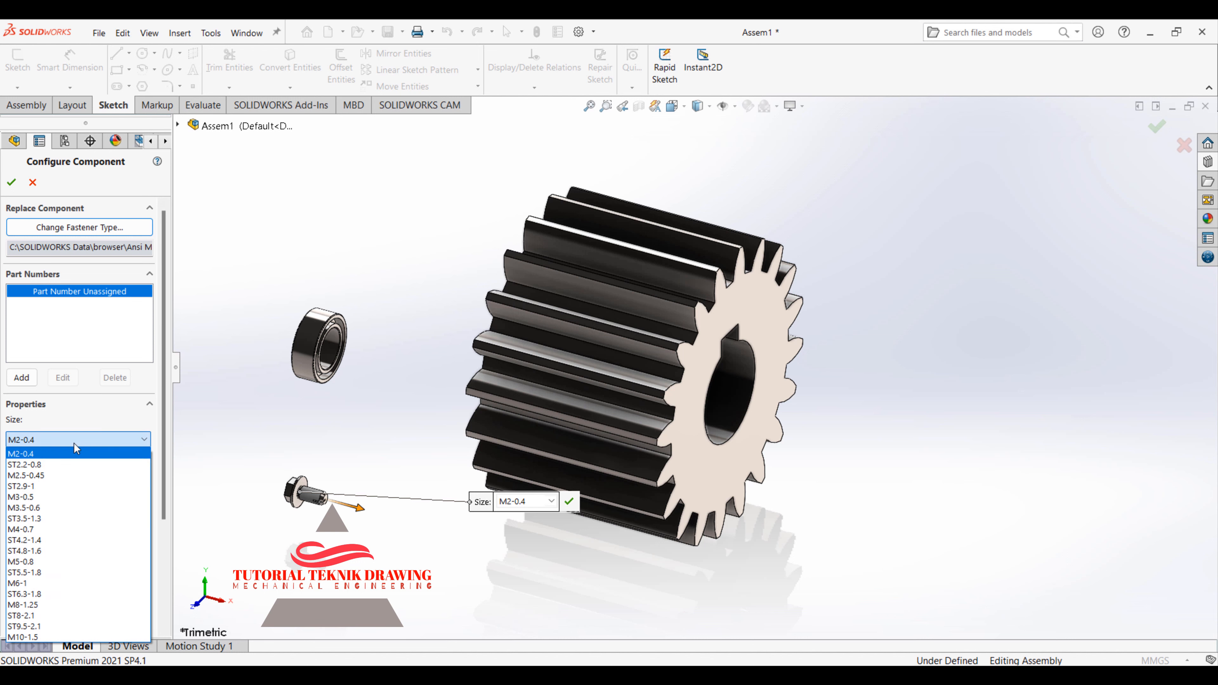
pyautogui.click(43, 583)
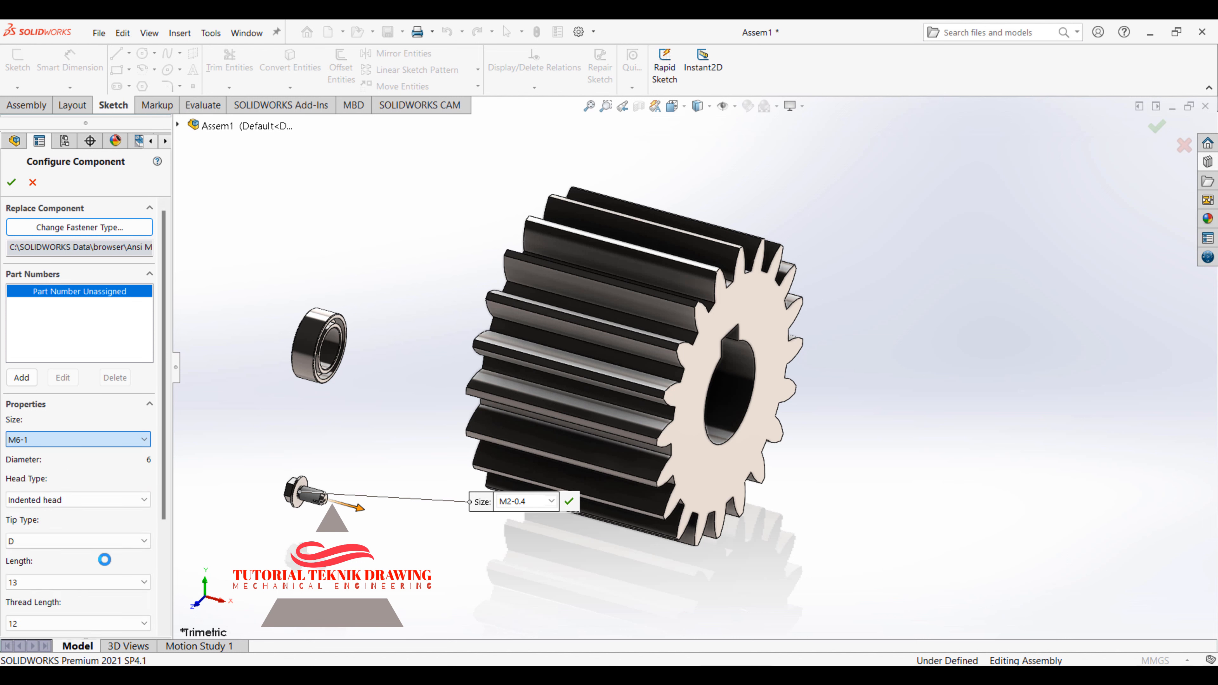
pyautogui.click(72, 438)
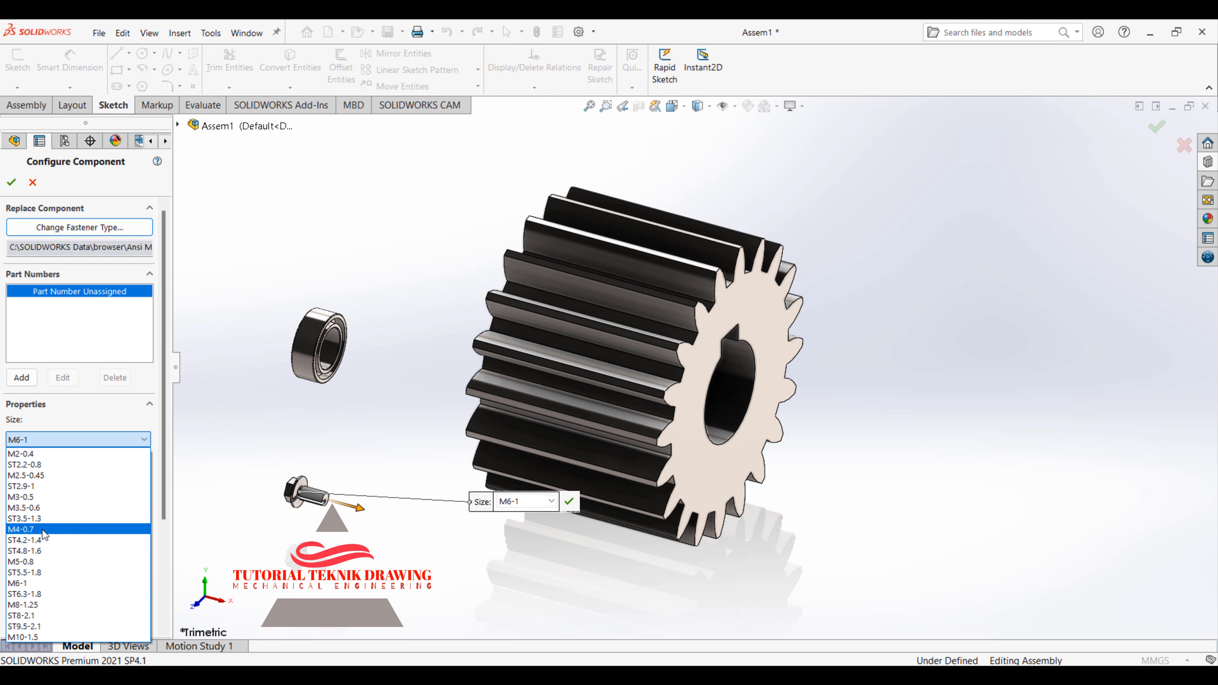
pyautogui.click(42, 530)
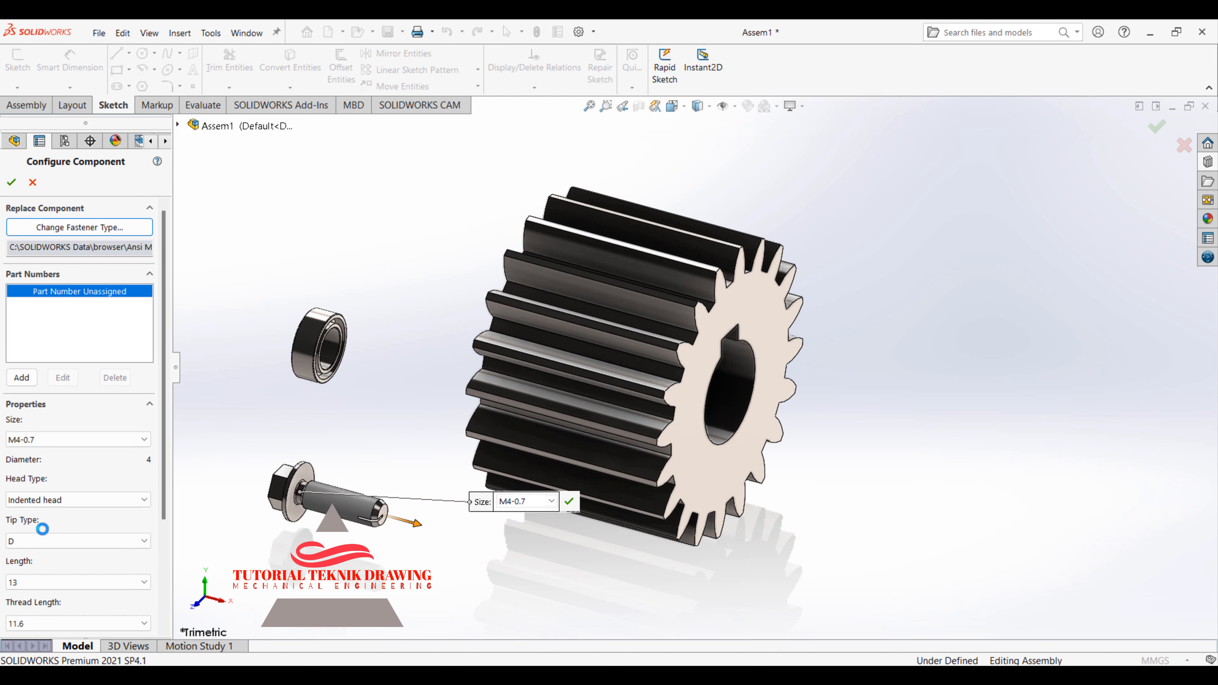
pyautogui.click(33, 183)
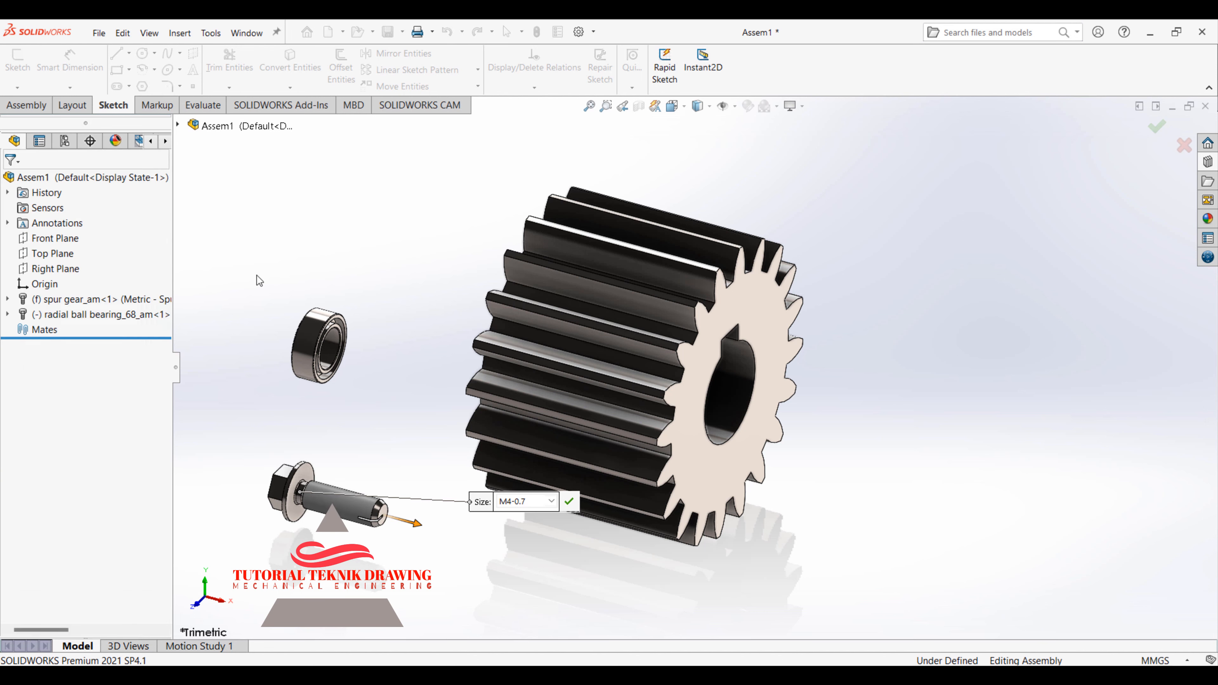
# Place a heavy hex flange screw from the ANSI Metric Hex Head category in the assembly below the bearing
pyautogui.press('Escape')
pyautogui.click(1207, 162)
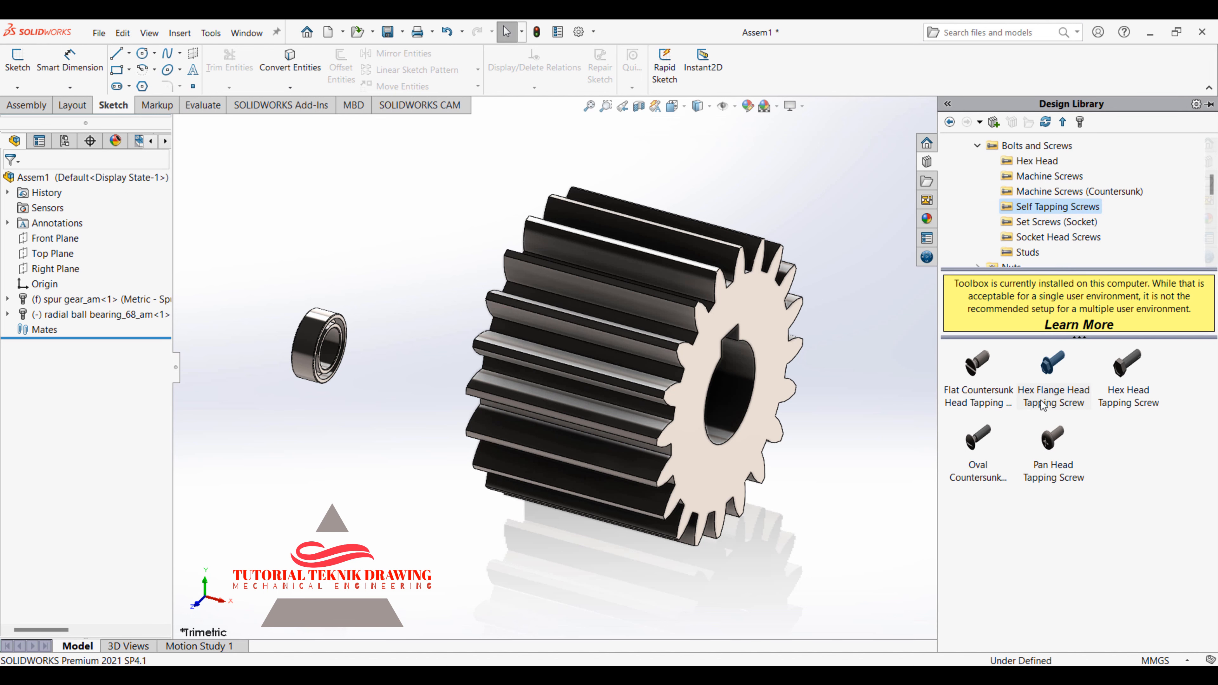
pyautogui.click(1036, 145)
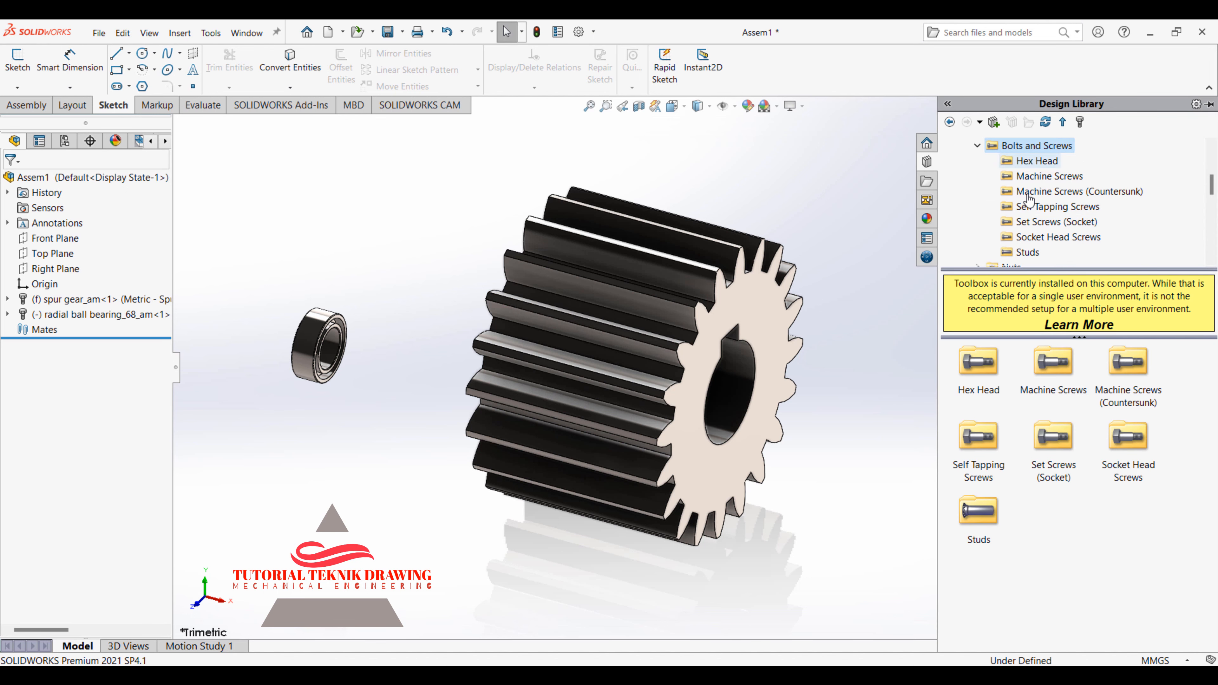
pyautogui.click(983, 365)
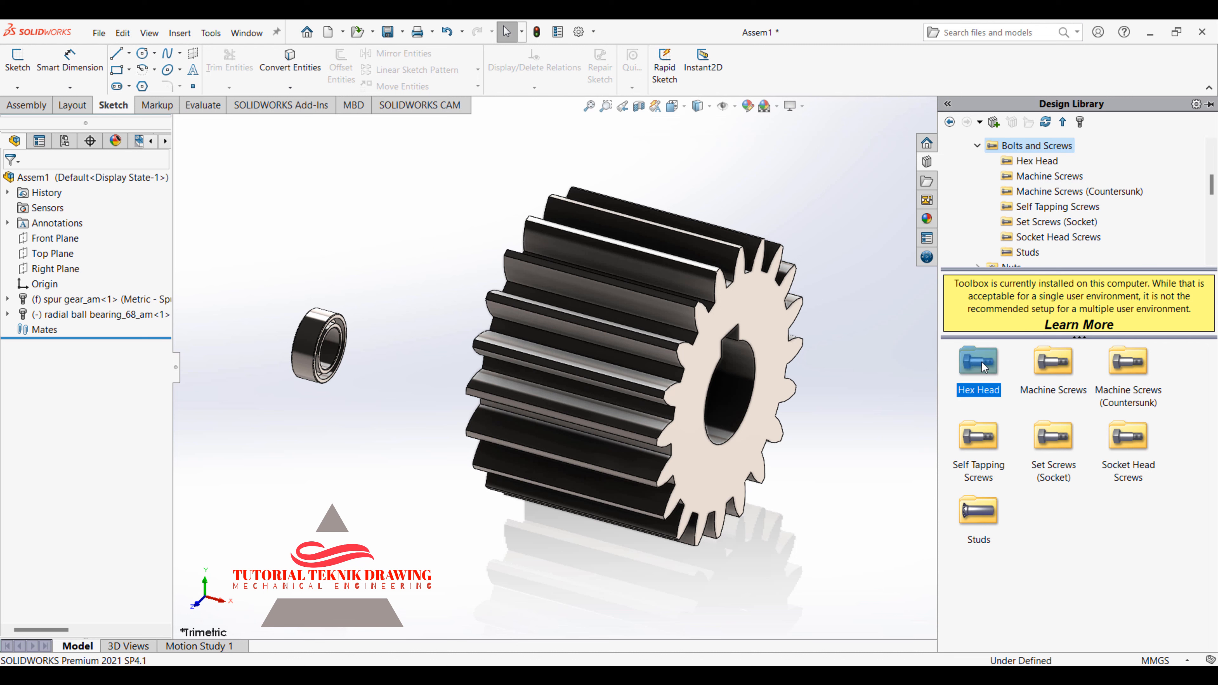
pyautogui.doubleClick(983, 366)
pyautogui.click(980, 403)
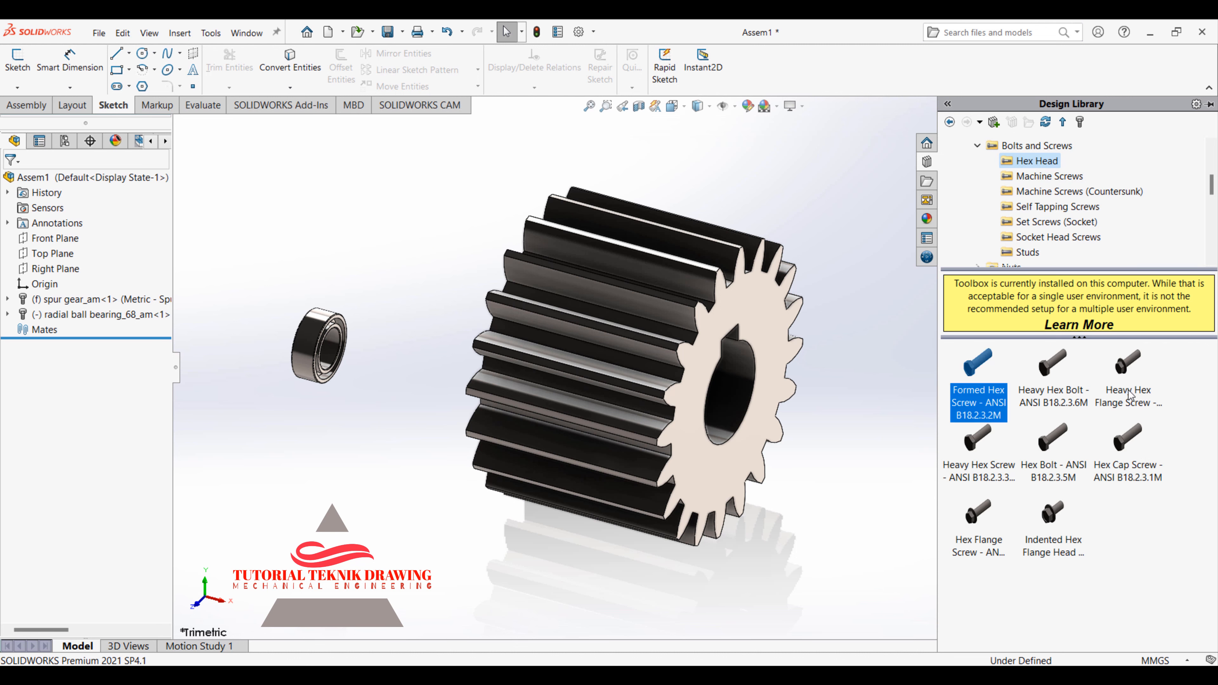
pyautogui.moveTo(1129, 396); pyautogui.dragTo(318, 491)
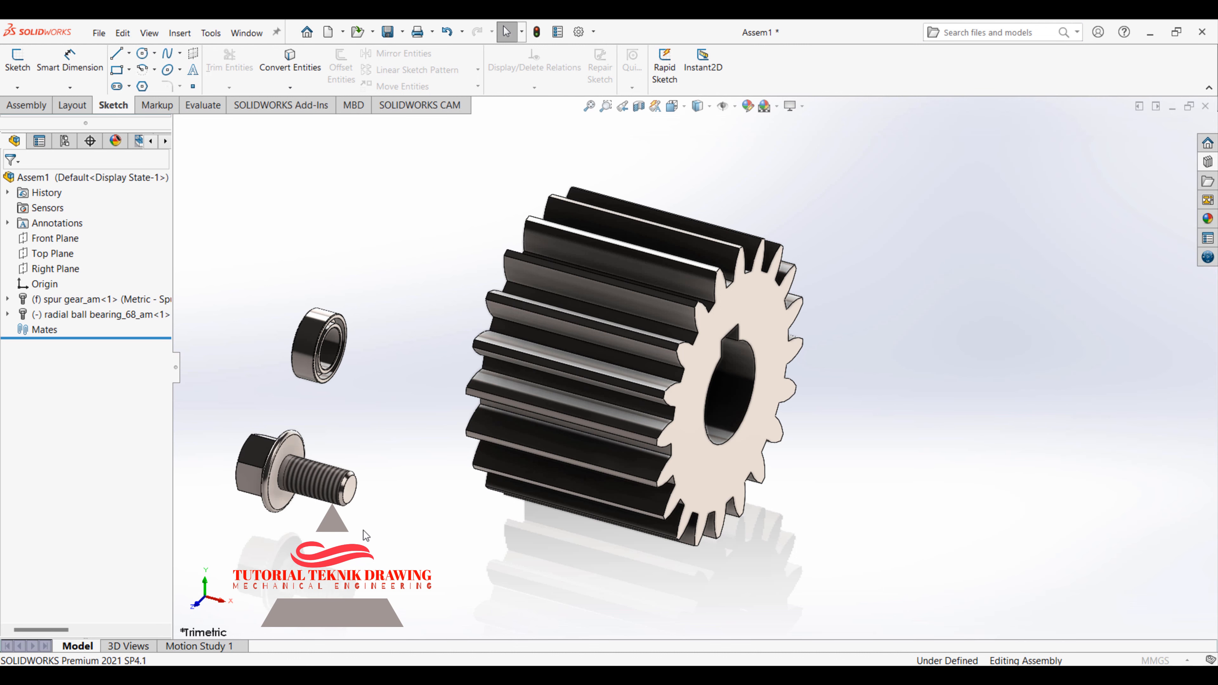
# Keep size M5 for the flange screw and try a length of 25
pyautogui.click(108, 439)
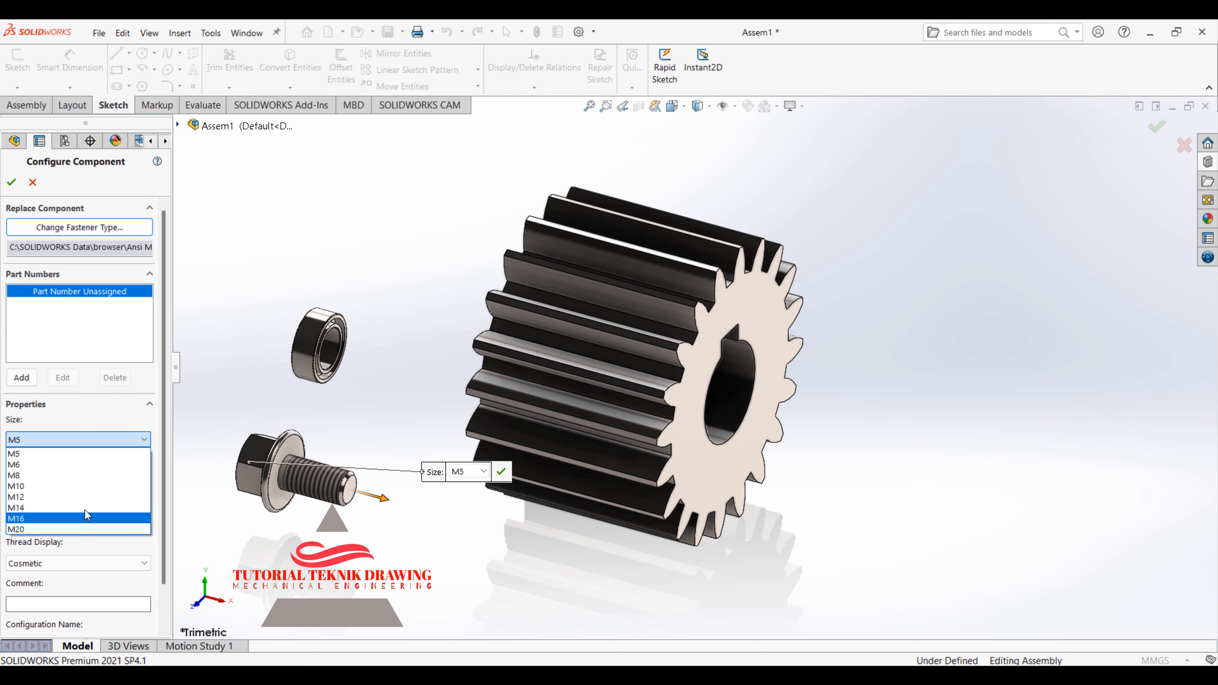
pyautogui.click(225, 379)
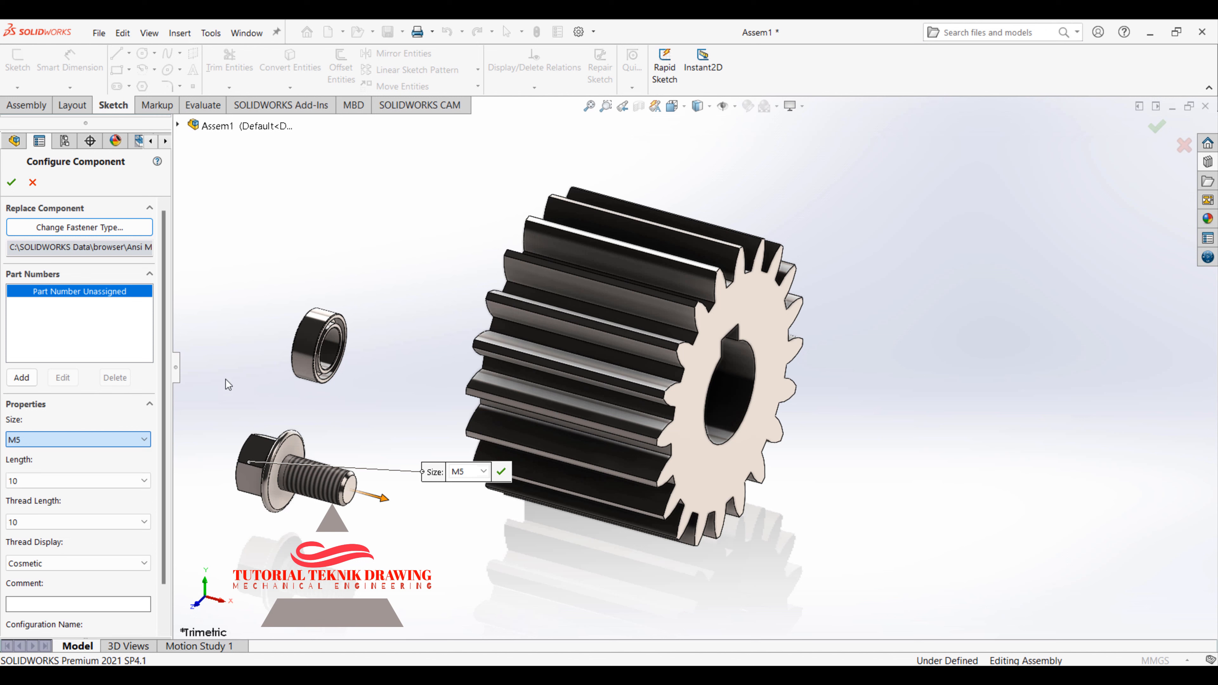
pyautogui.click(112, 483)
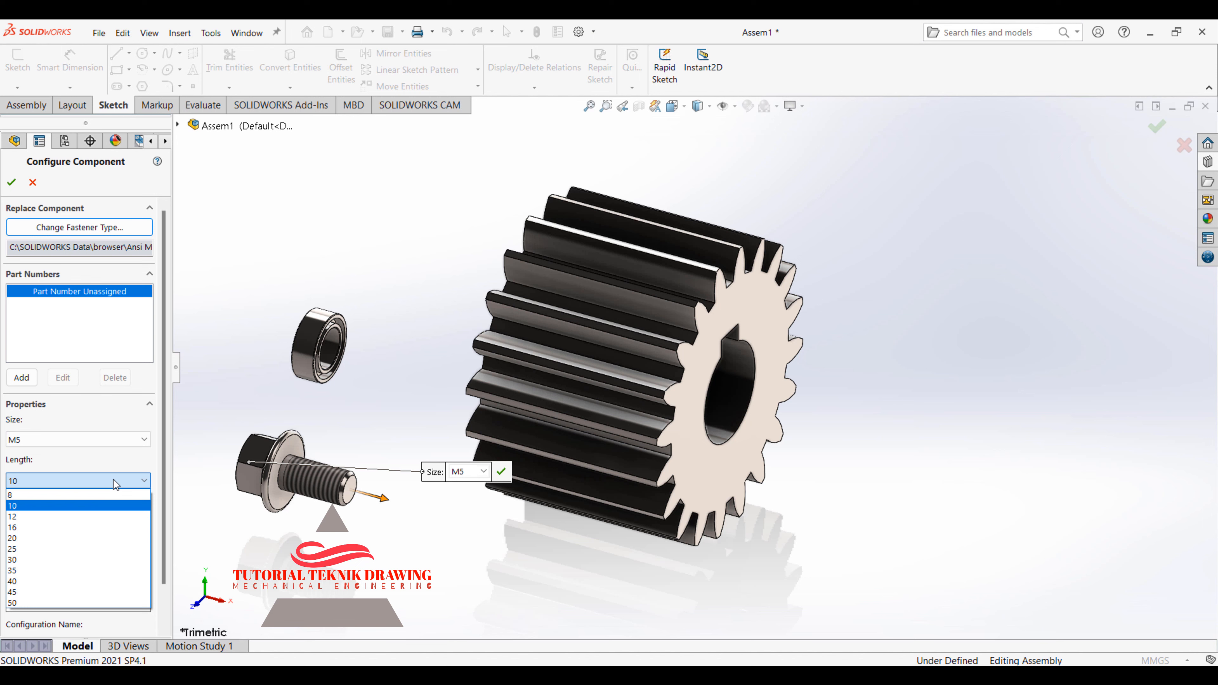
pyautogui.click(129, 457)
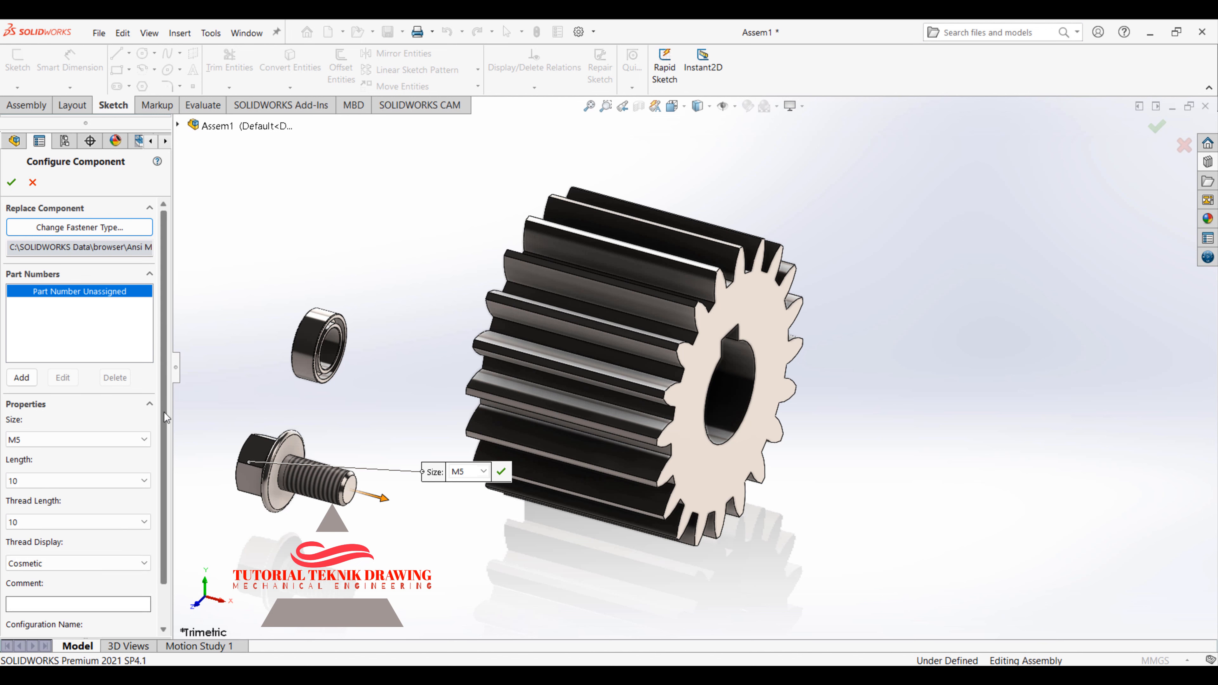
pyautogui.scroll(-1, 164, 414)
pyautogui.click(93, 436)
pyautogui.click(94, 437)
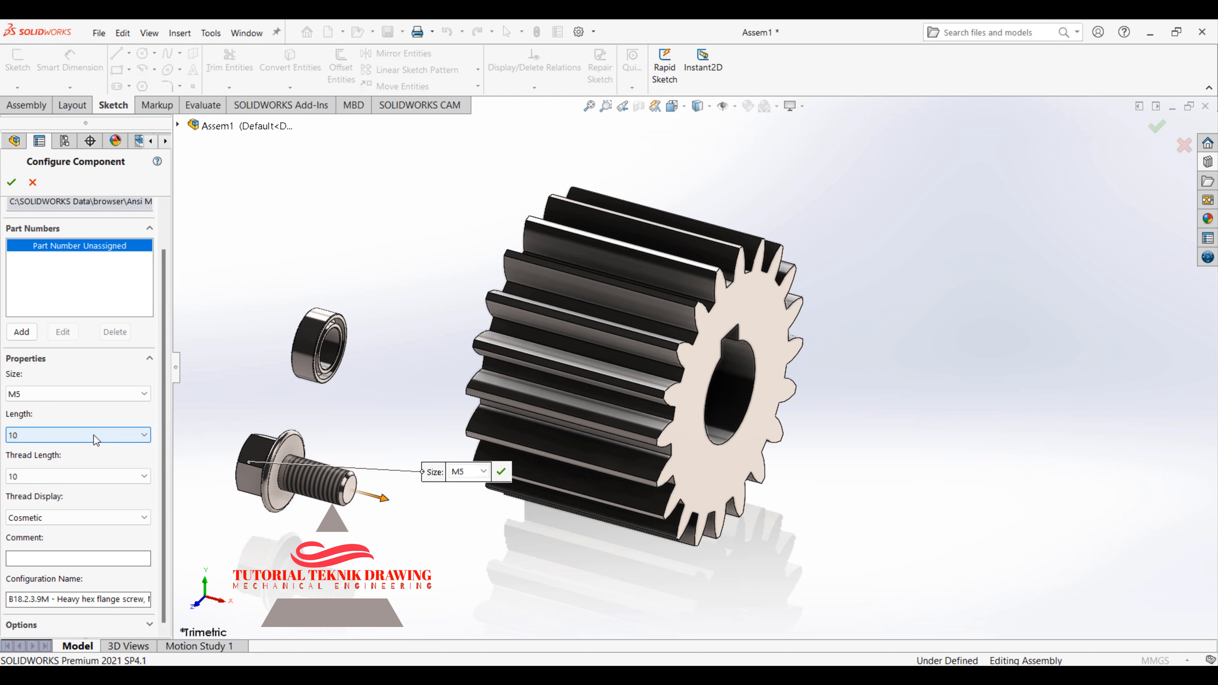
pyautogui.click(93, 436)
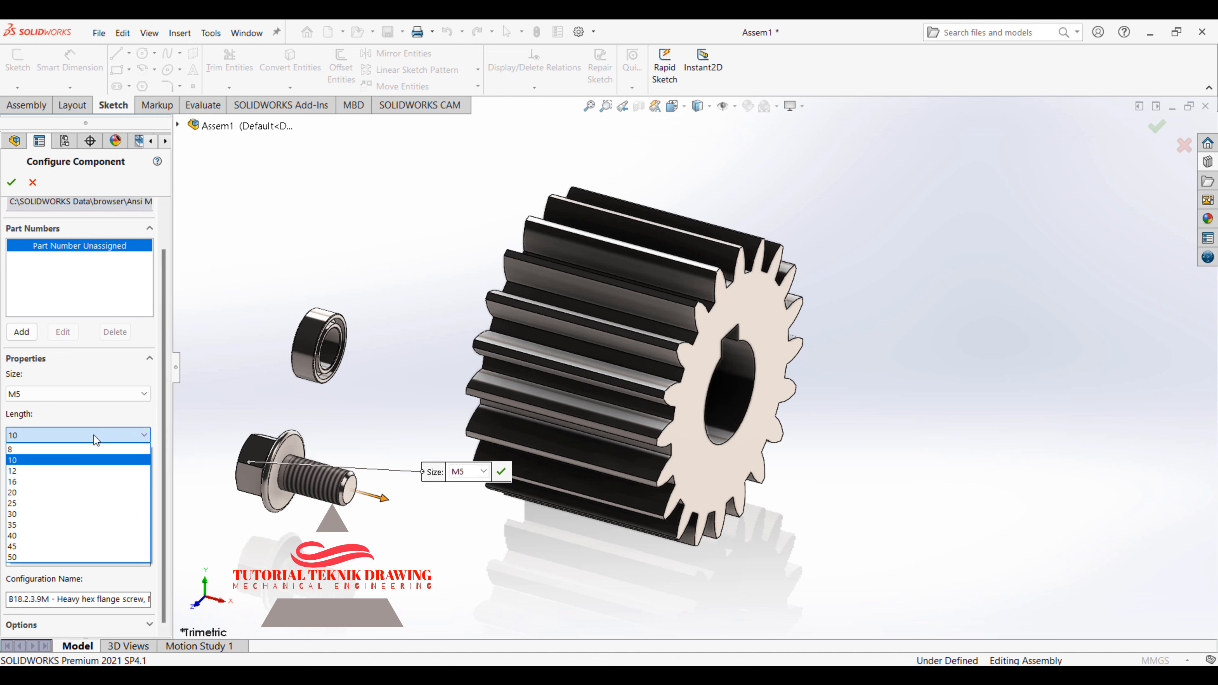
pyautogui.click(53, 504)
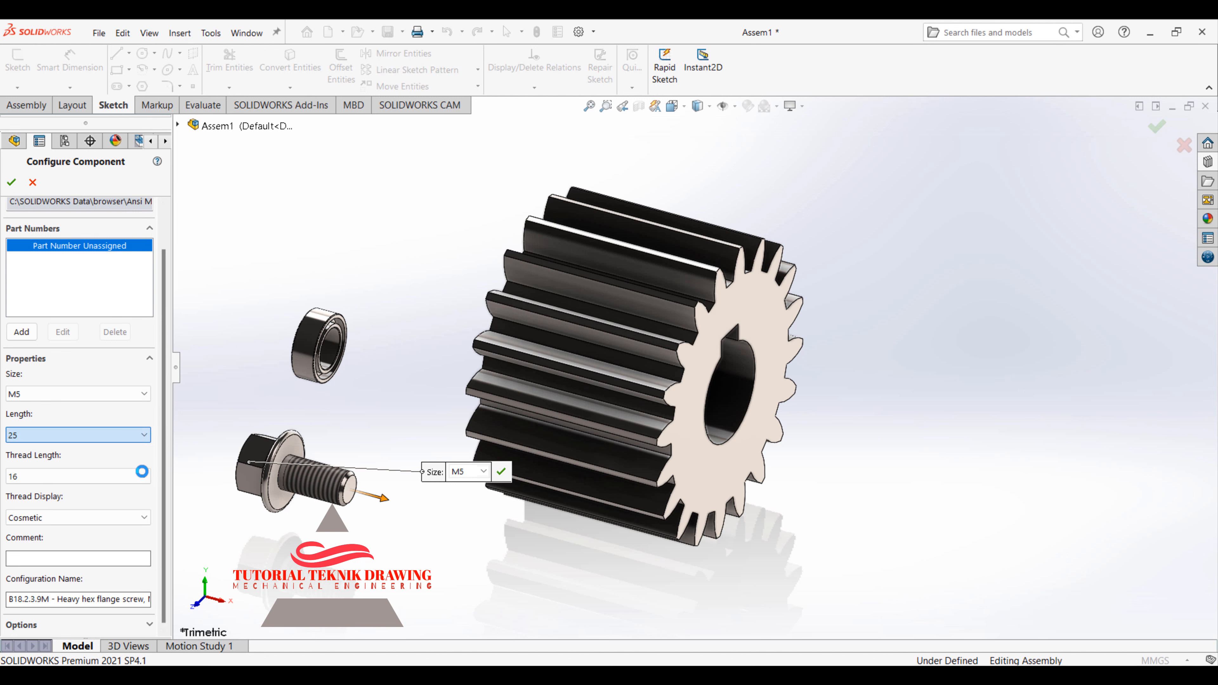
# Try lengths 10 and 50 on the M5 flange screw
pyautogui.click(85, 484)
pyautogui.click(77, 439)
pyautogui.click(76, 438)
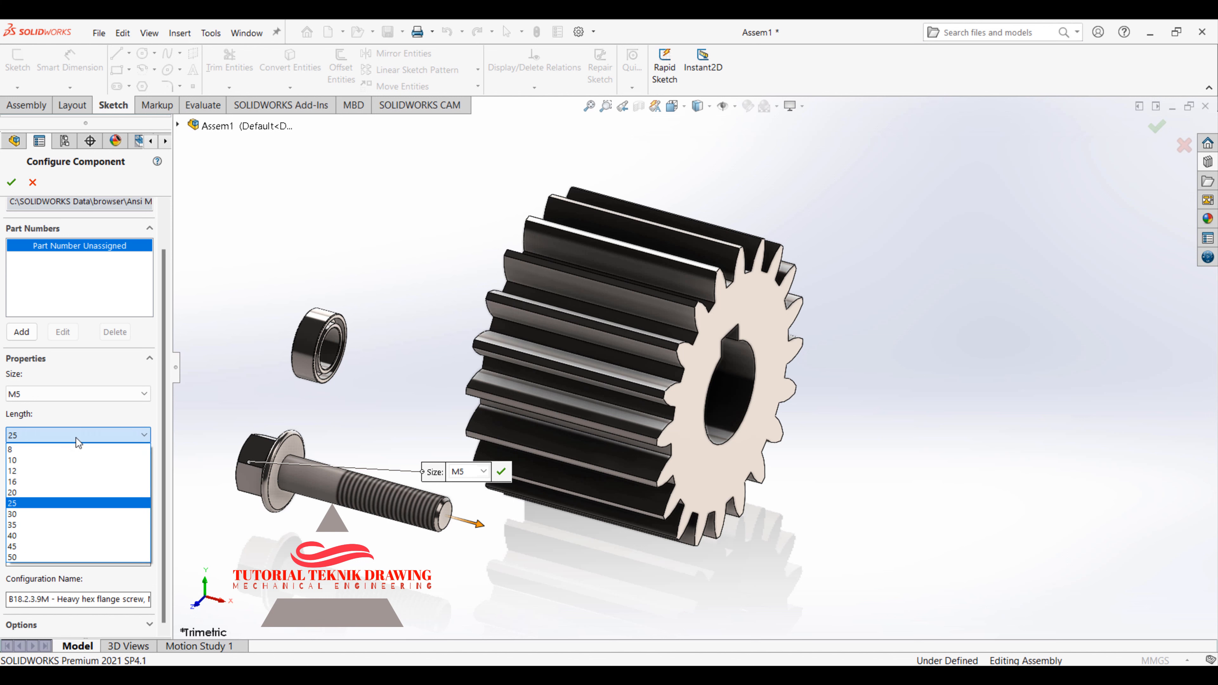
pyautogui.click(48, 460)
pyautogui.click(55, 435)
pyautogui.click(52, 557)
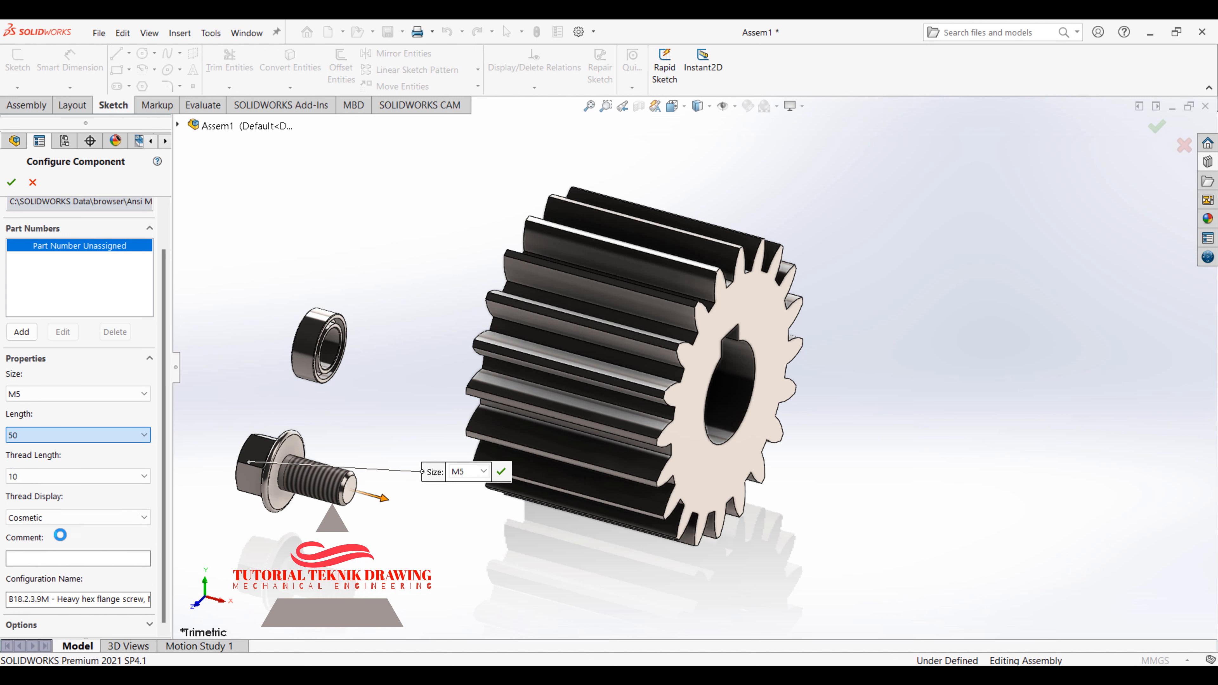
# Try a thread length of 50 on the flange screw so that its whole shank is threaded
pyautogui.click(84, 479)
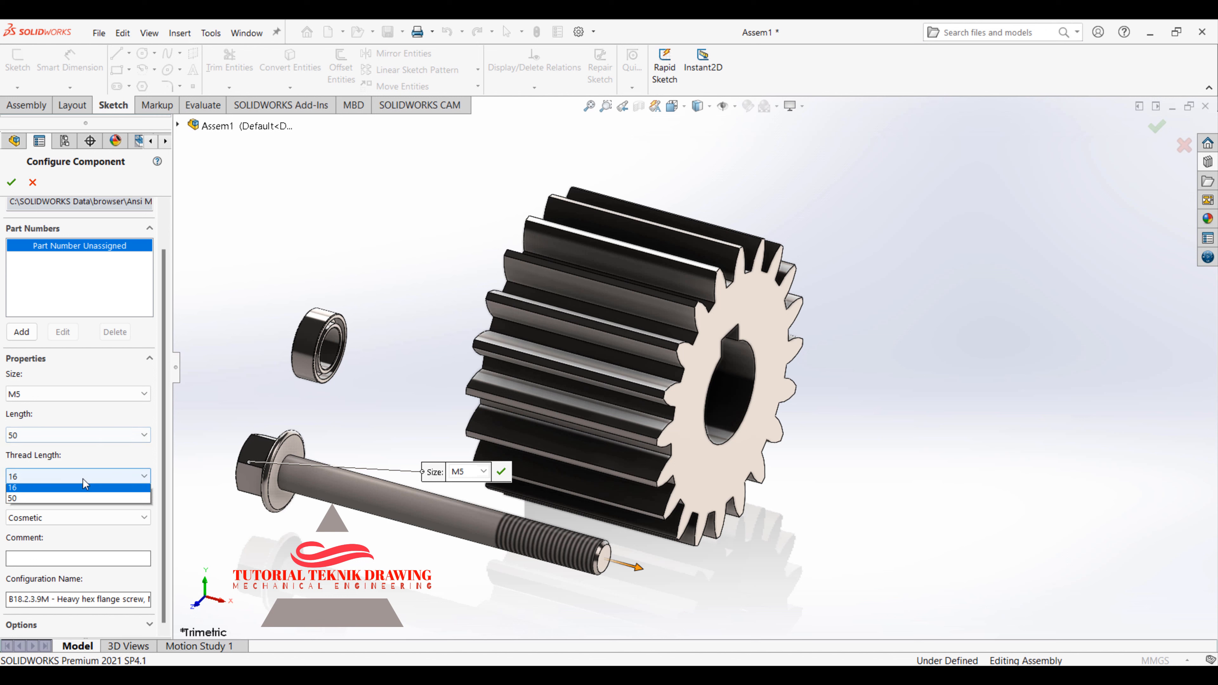
pyautogui.click(59, 507)
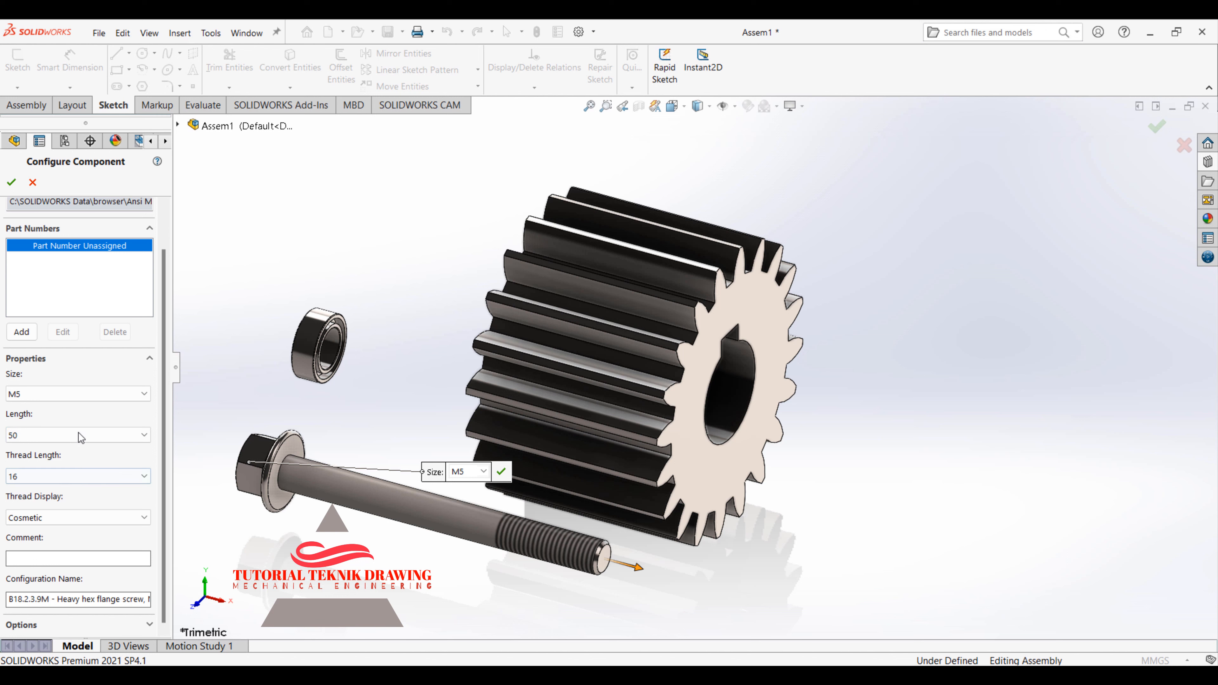
pyautogui.click(78, 479)
pyautogui.click(78, 479)
pyautogui.click(78, 479)
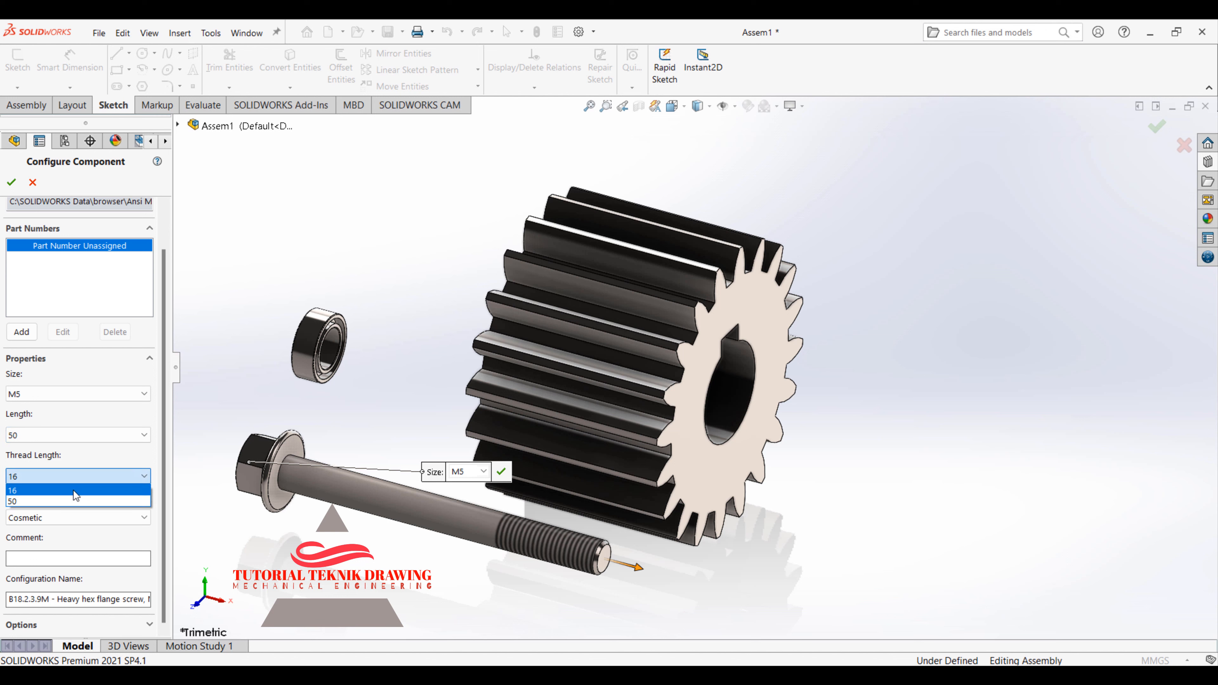
pyautogui.click(71, 498)
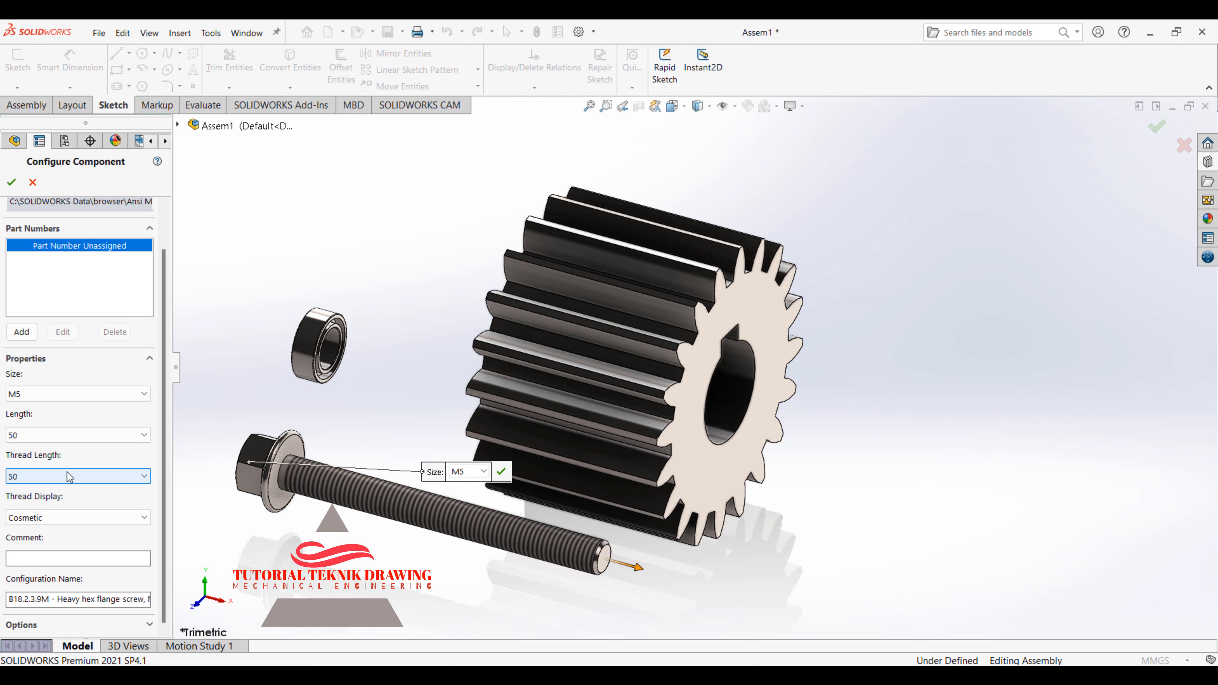
# Set the flange screw's thread length to 16 and its overall length to 30
pyautogui.click(67, 479)
pyautogui.click(63, 490)
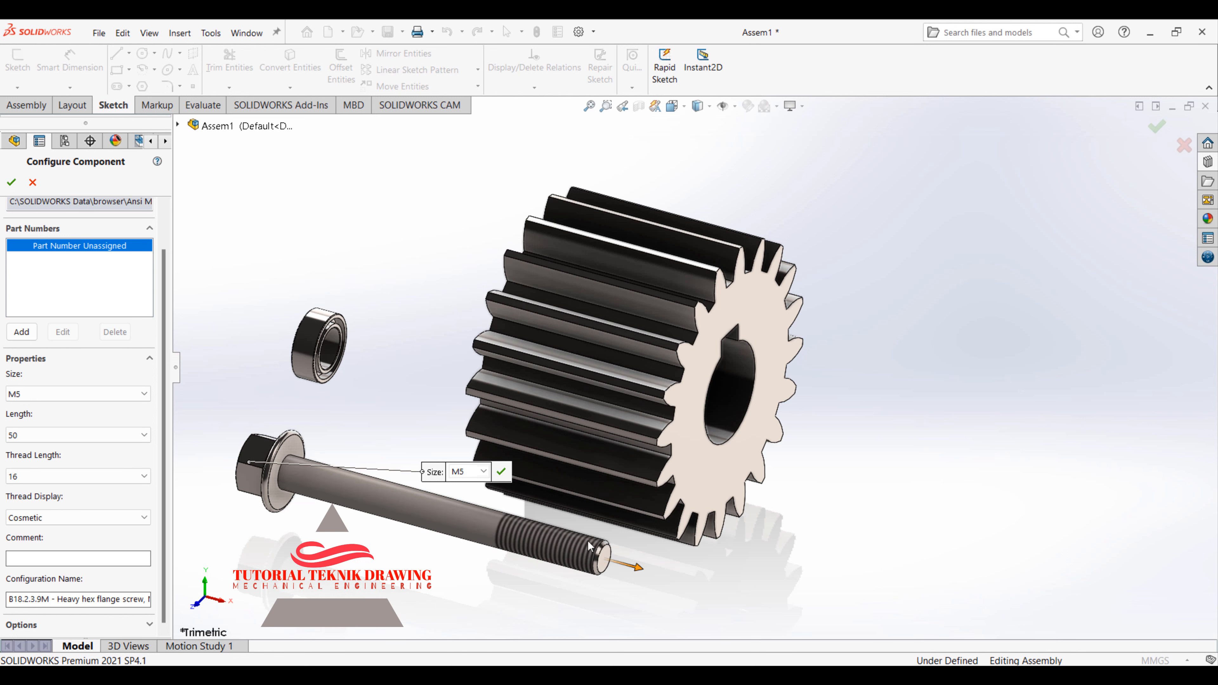
pyautogui.click(66, 436)
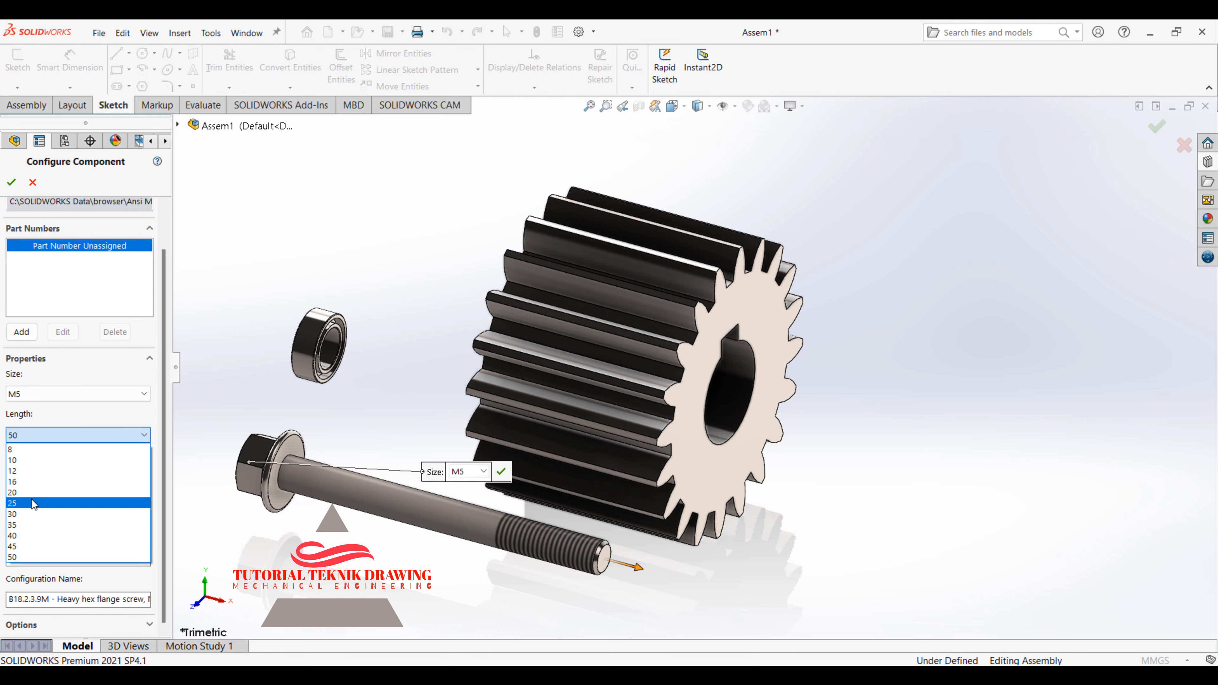
pyautogui.click(40, 514)
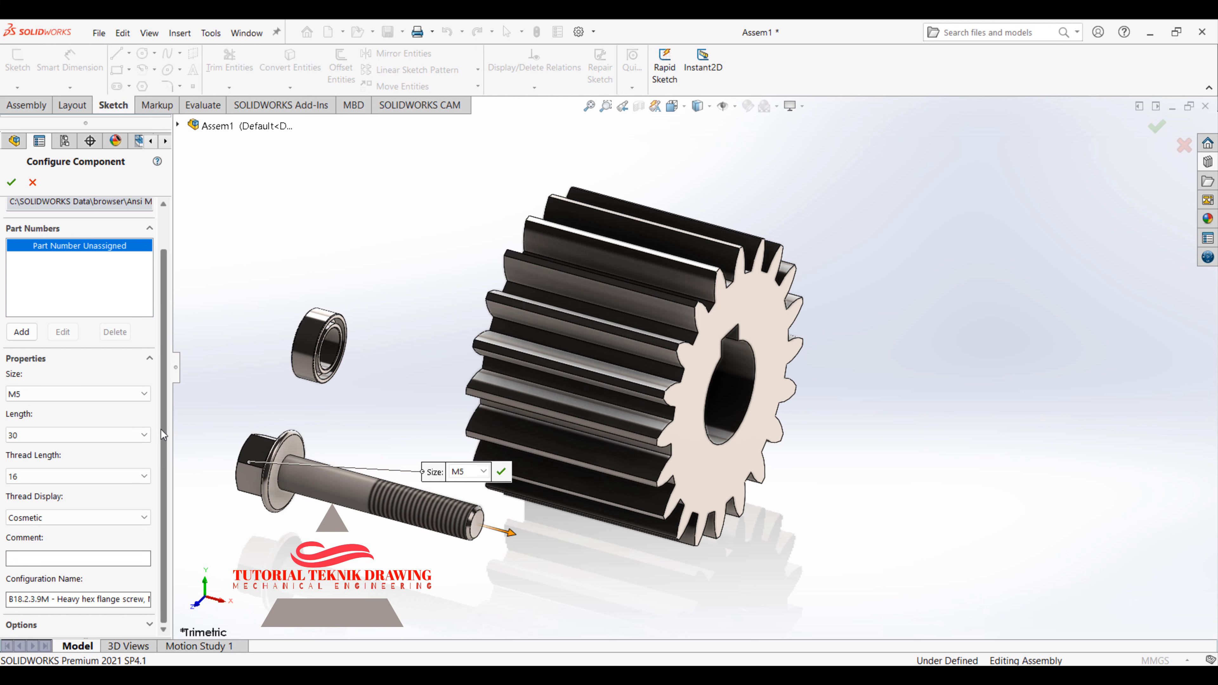
# Try the Simplified, Cosmetic and Schematic thread displays on the flange screw, ending on Cosmetic
pyautogui.click(59, 523)
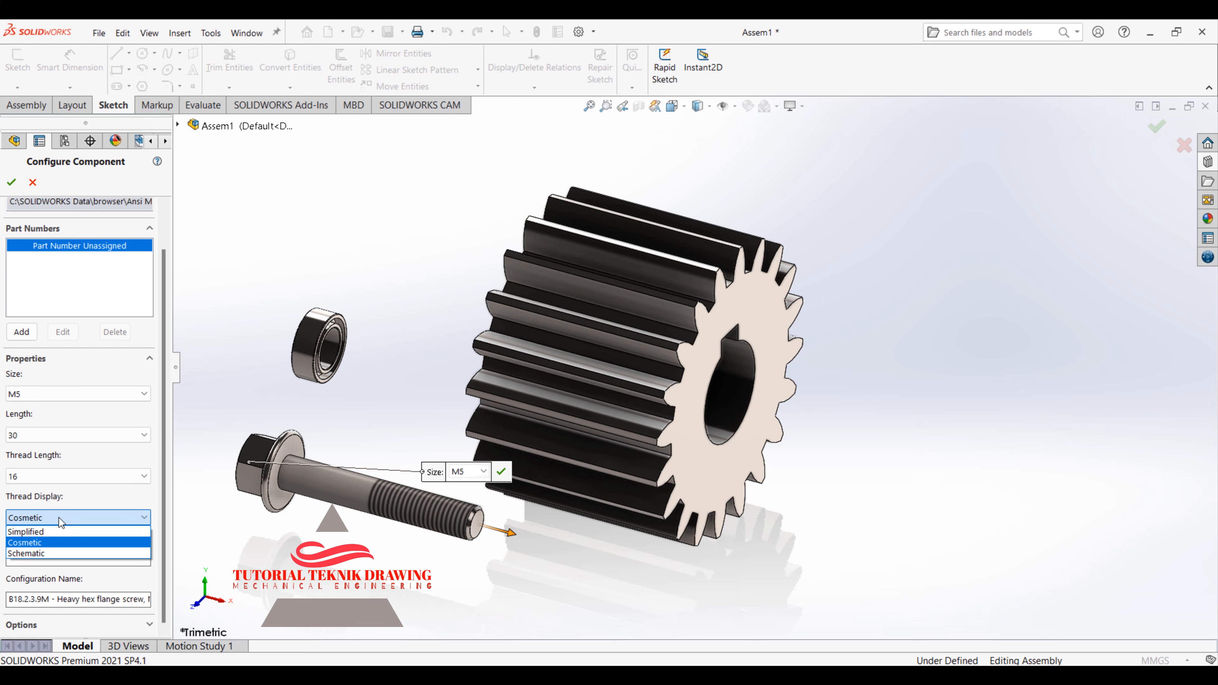
pyautogui.click(47, 530)
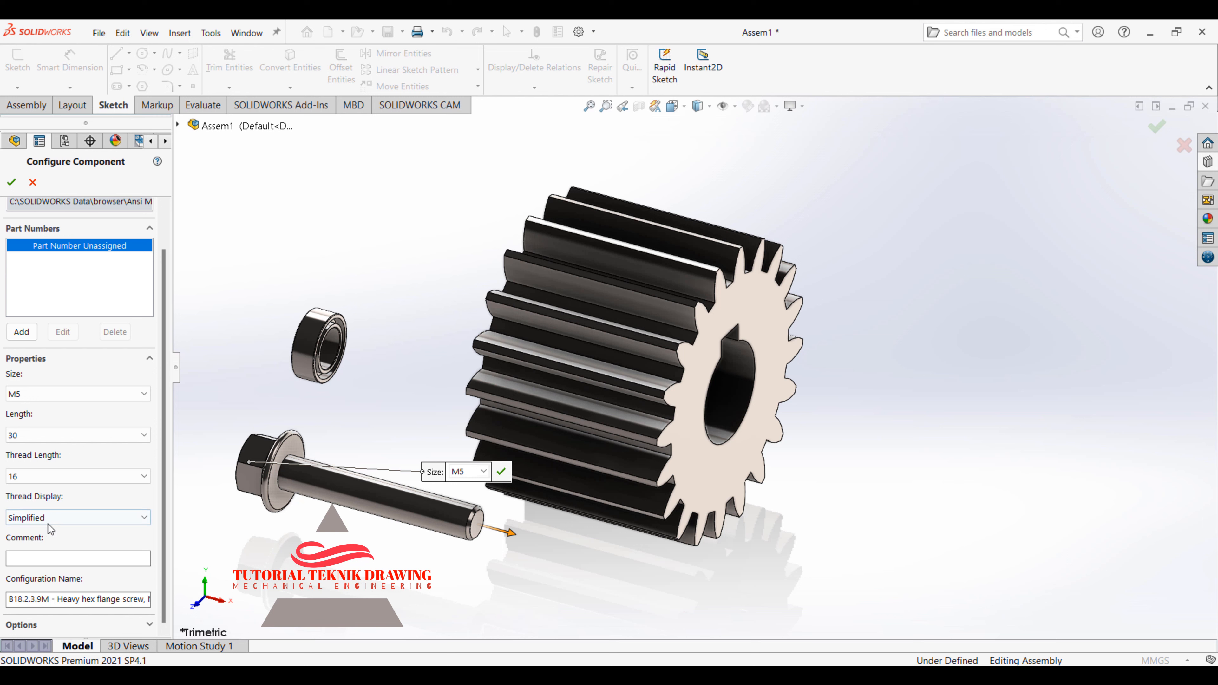
pyautogui.click(48, 517)
pyautogui.click(51, 539)
pyautogui.click(57, 523)
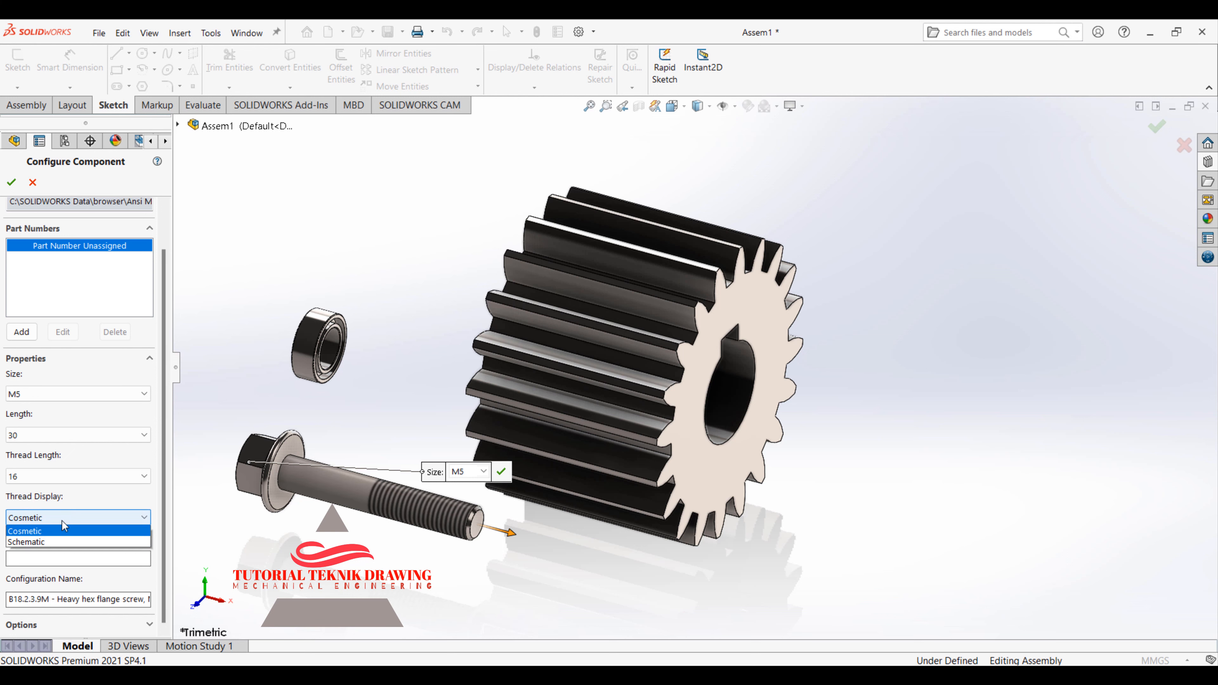
pyautogui.click(71, 548)
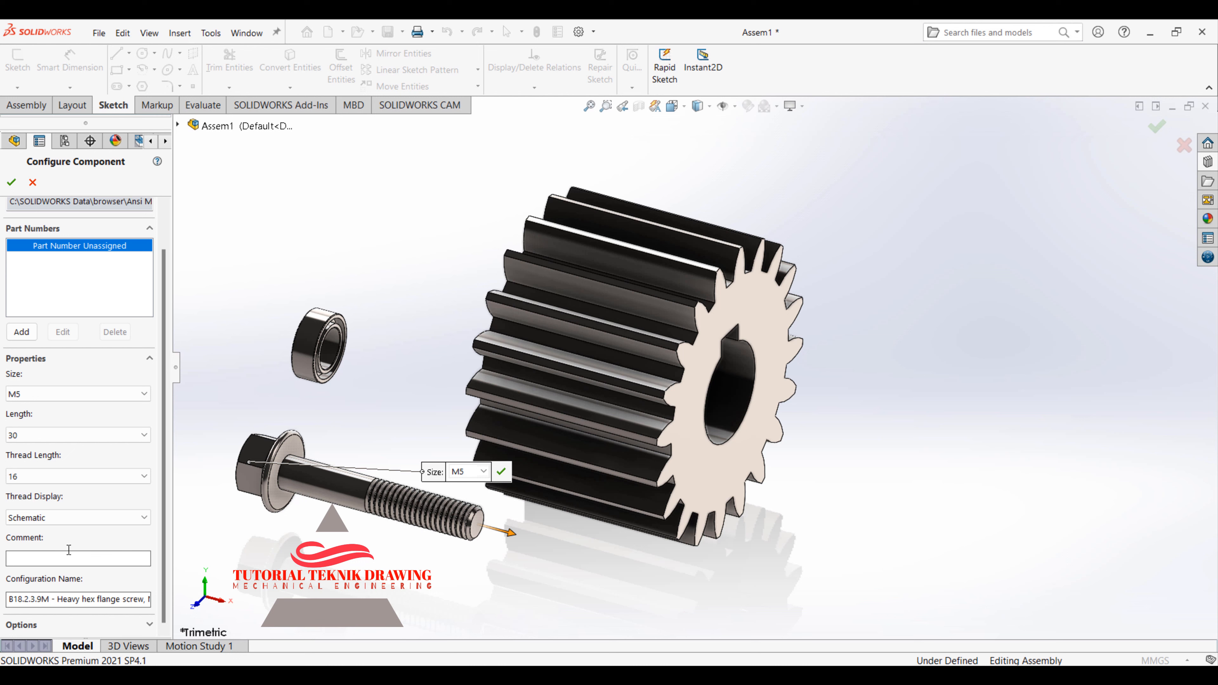
pyautogui.click(78, 519)
pyautogui.click(66, 539)
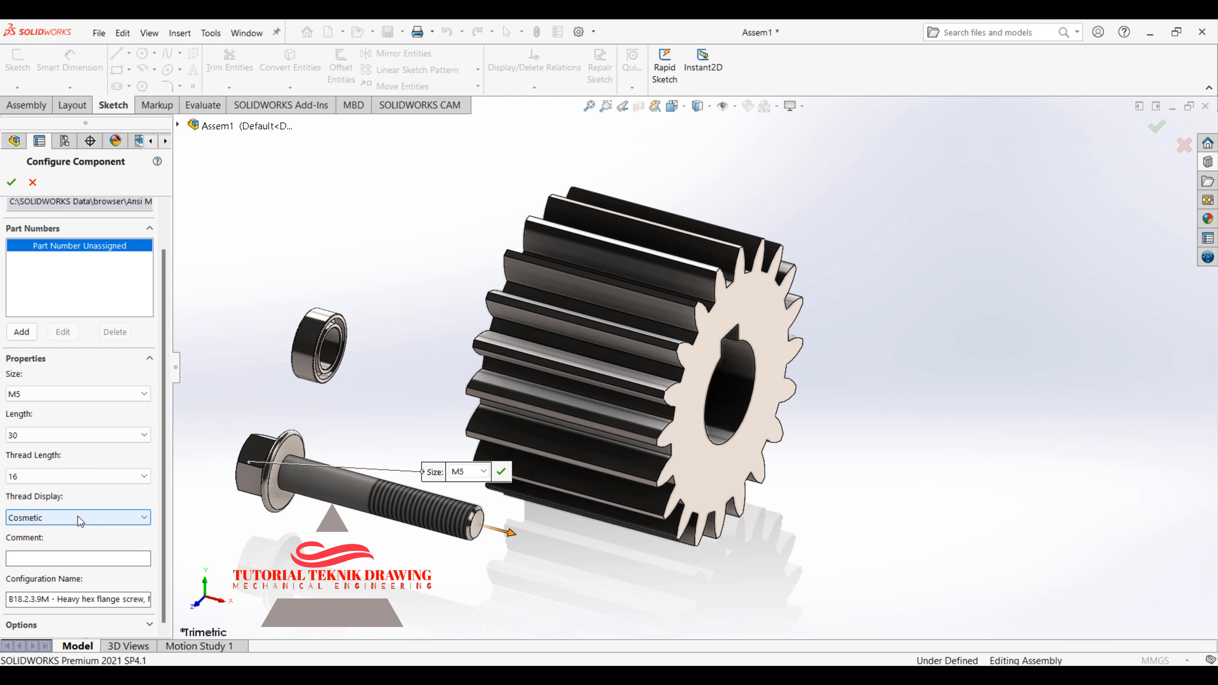
# Set the flange screw's thread display to Schematic, accept its configuration and finish without placing further copies
pyautogui.click(76, 517)
pyautogui.click(63, 551)
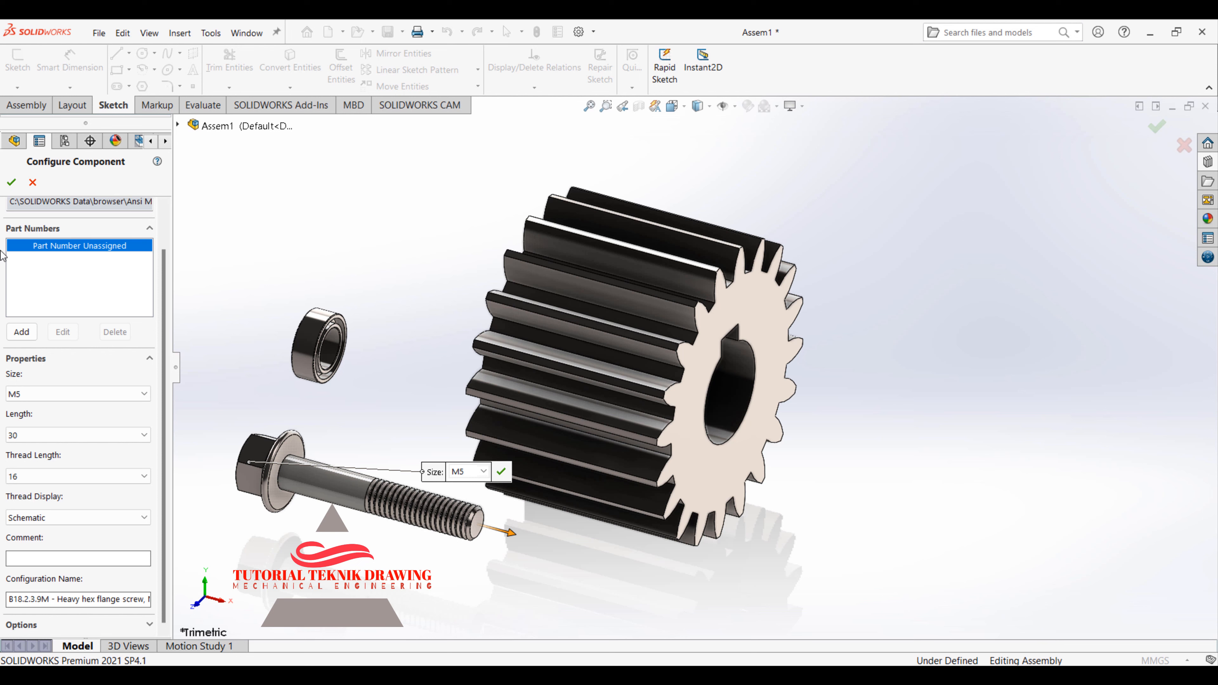
pyautogui.click(10, 188)
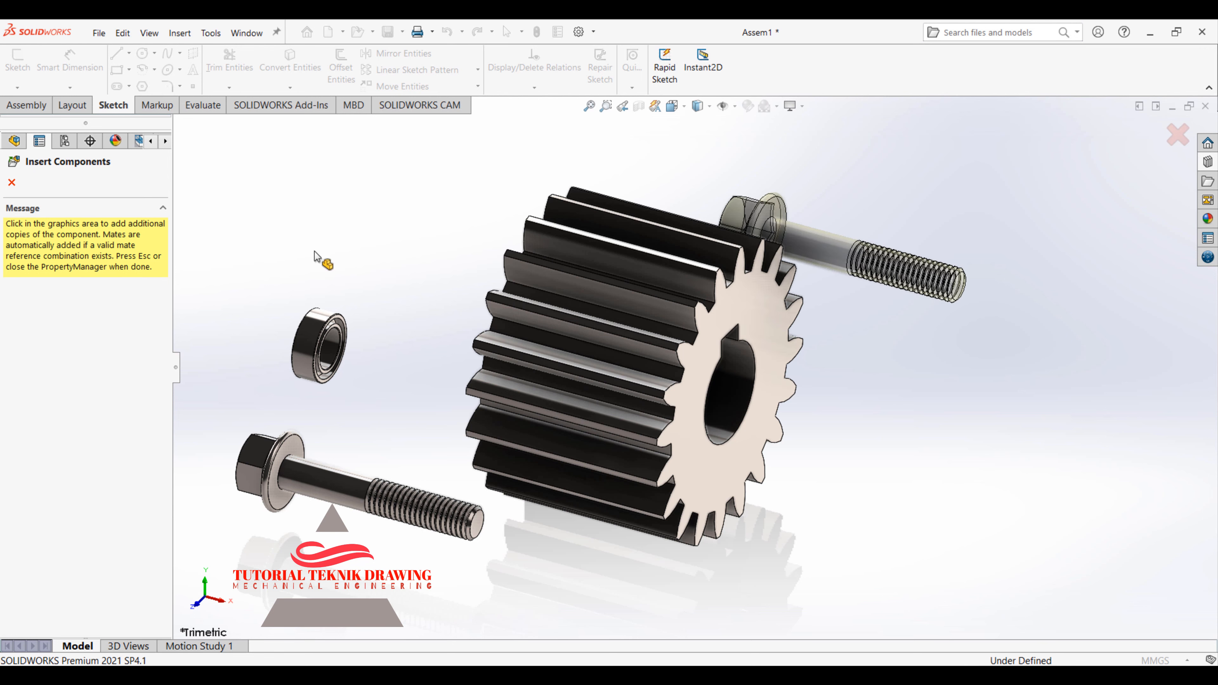
pyautogui.click(11, 183)
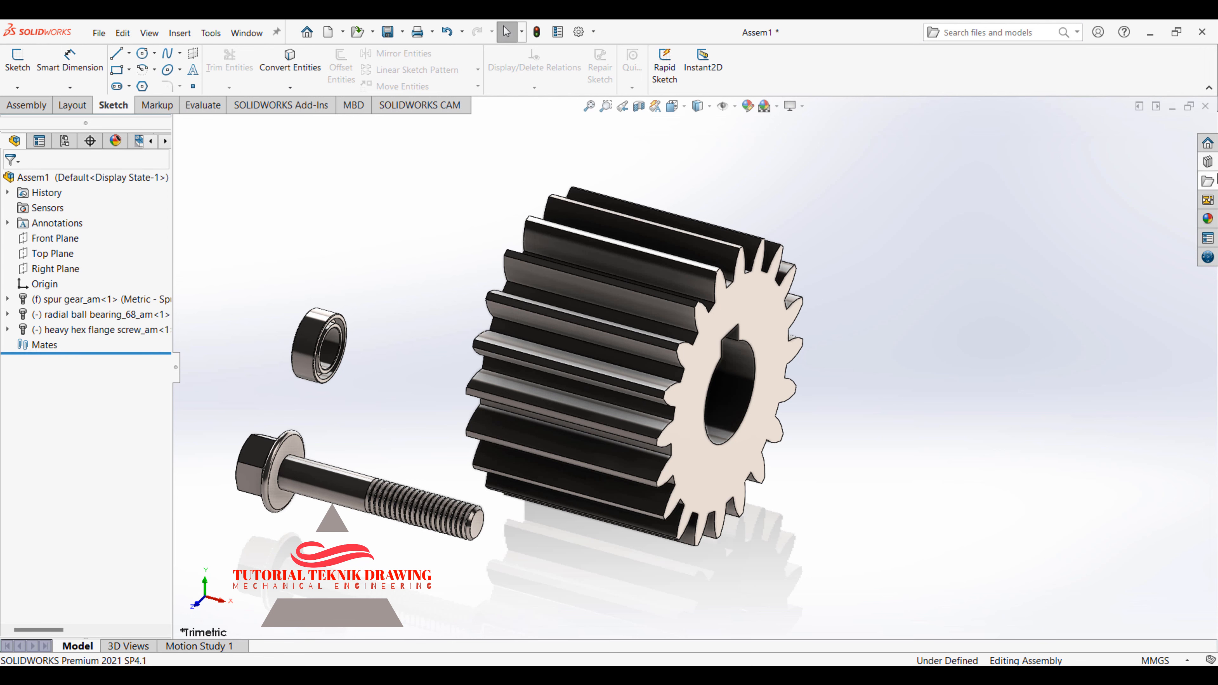
# Go back to the ANSI Metric level of the Toolbox library to list its component categories
pyautogui.click(1207, 161)
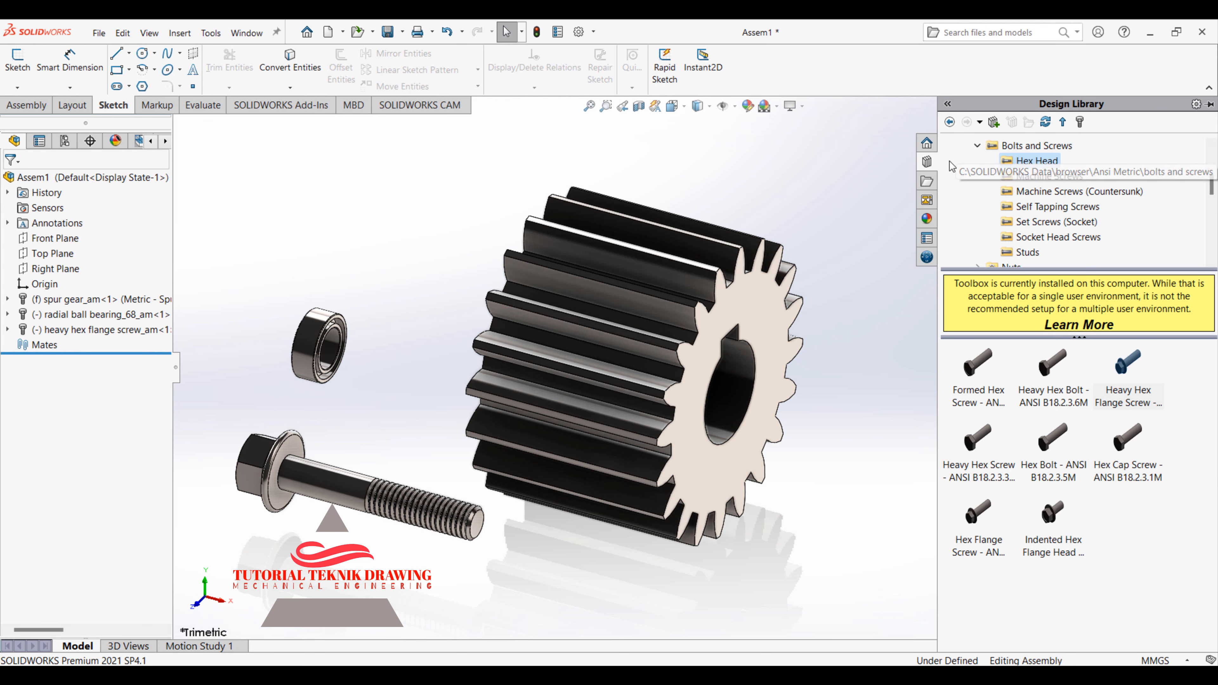
pyautogui.click(1036, 145)
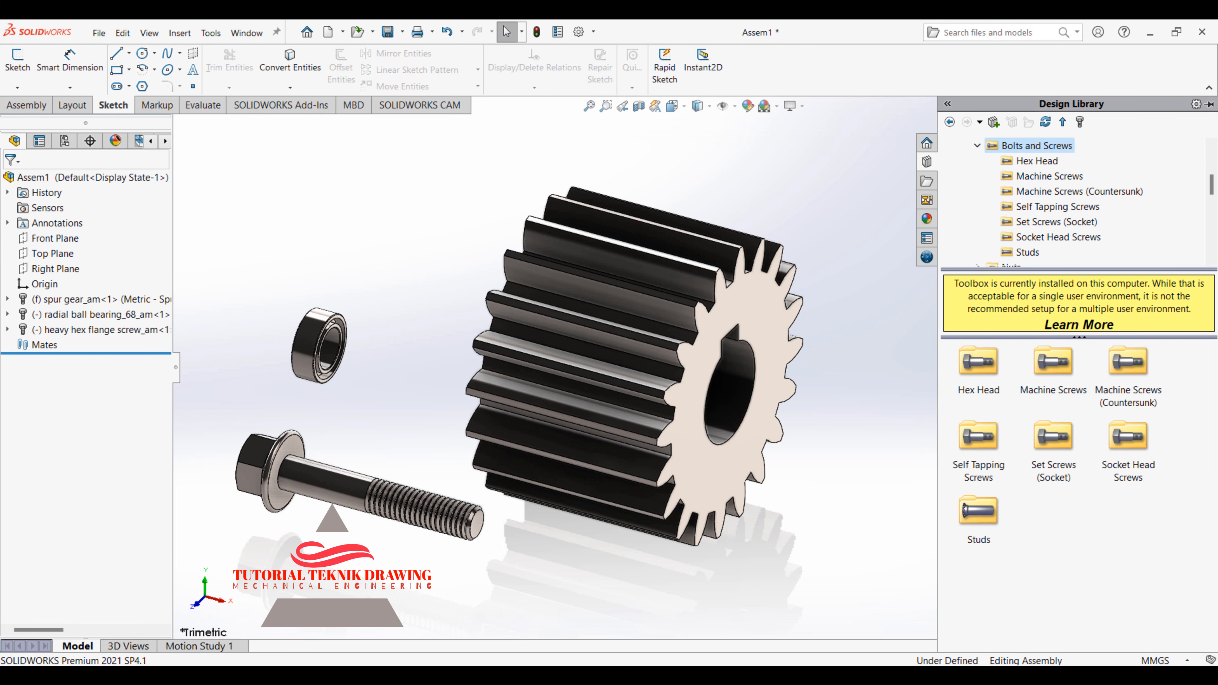
pyautogui.moveTo(1211, 191); pyautogui.dragTo(1210, 169)
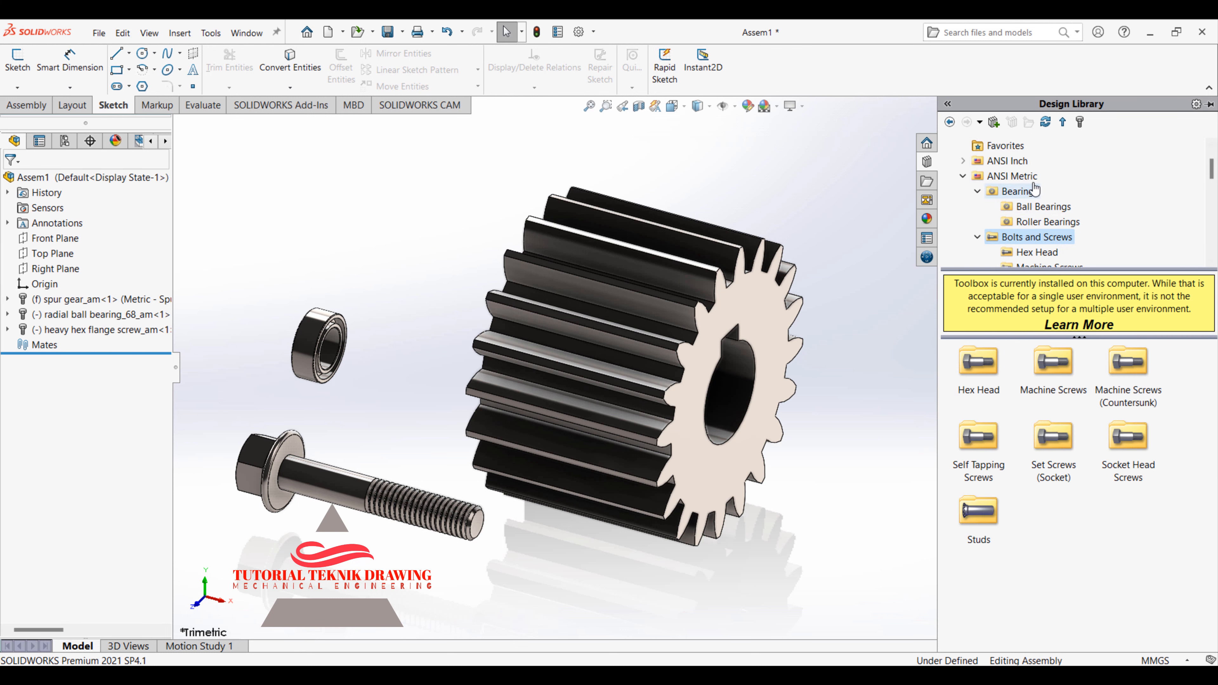
pyautogui.click(1012, 176)
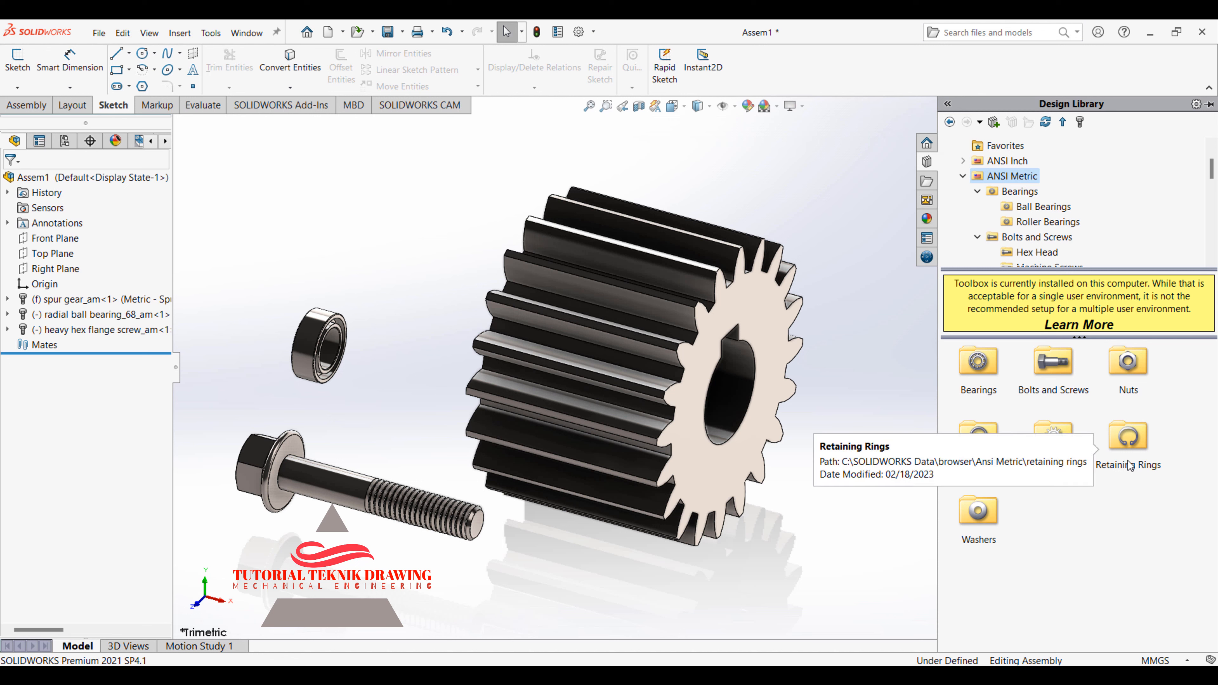